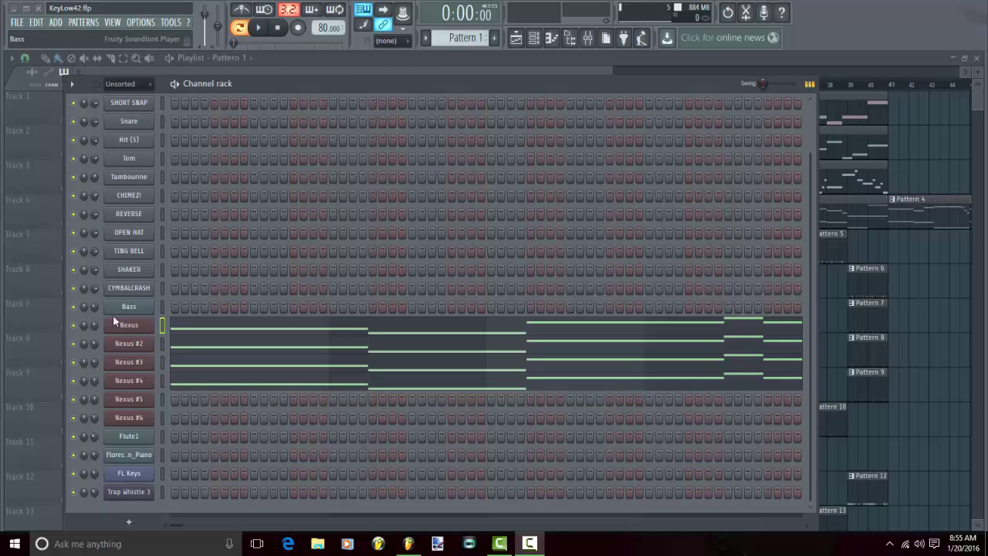
Solo the Nexus channel and play its Pattern 1 notes in the piano roll, then return to the channel rack.
right_click(74, 328)
left_click(100, 332)
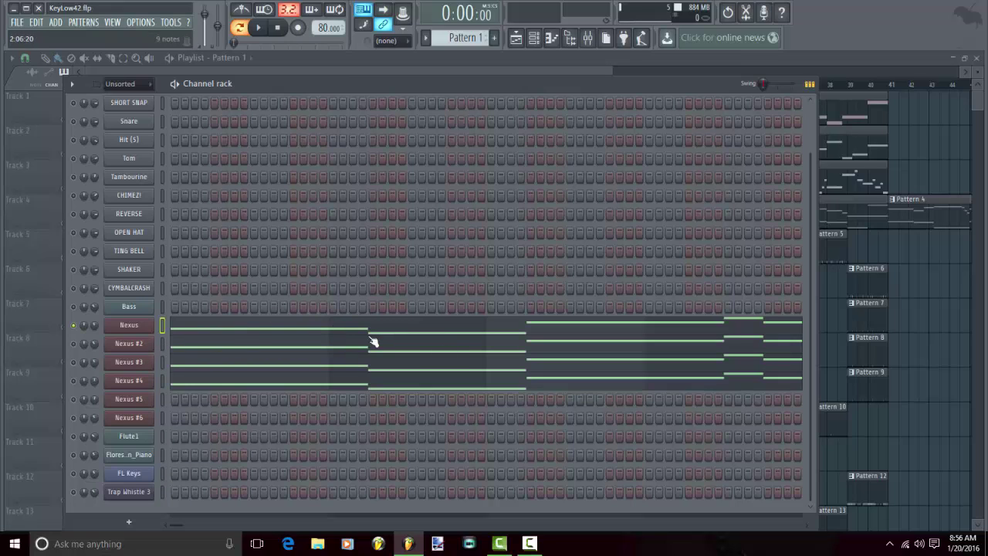
left_click(222, 334)
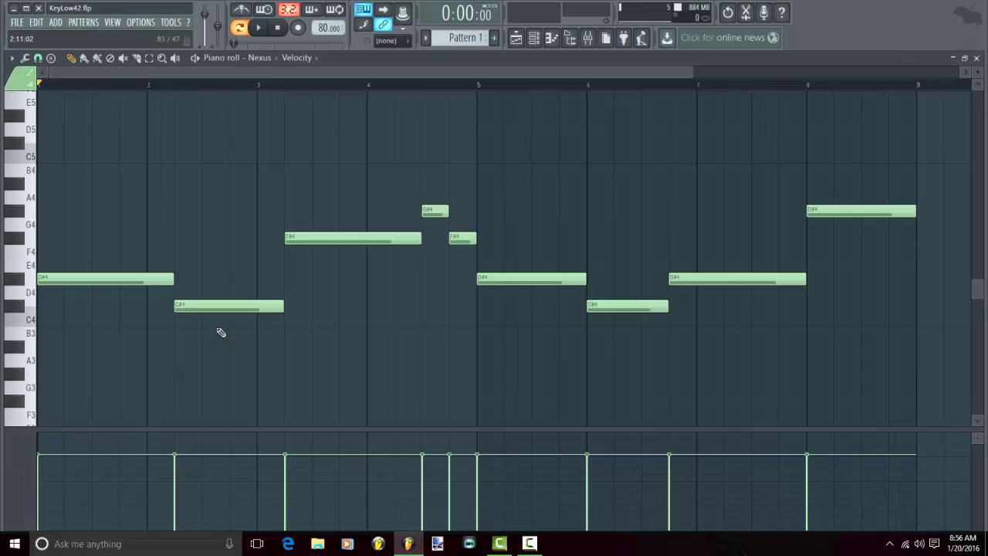
left_click(261, 29)
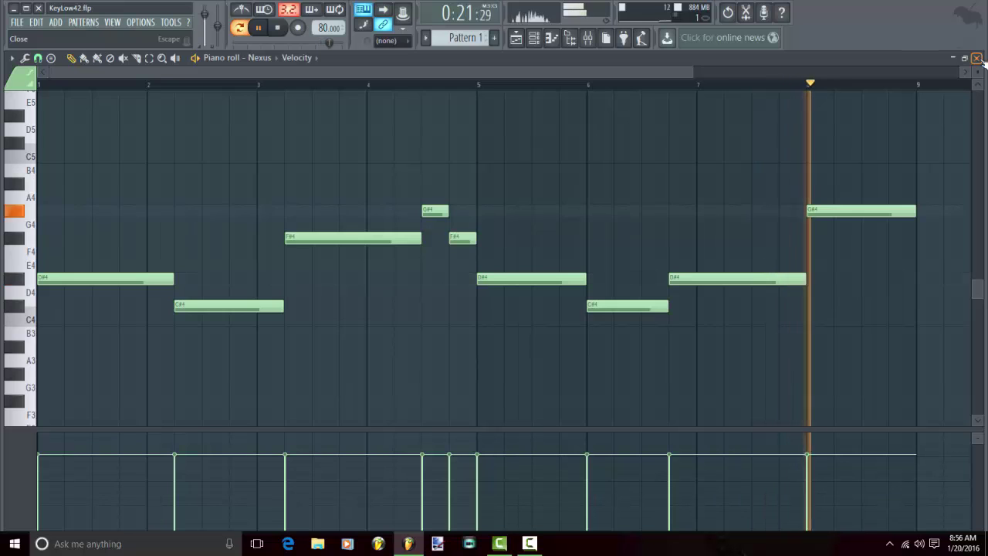
left_click(977, 58)
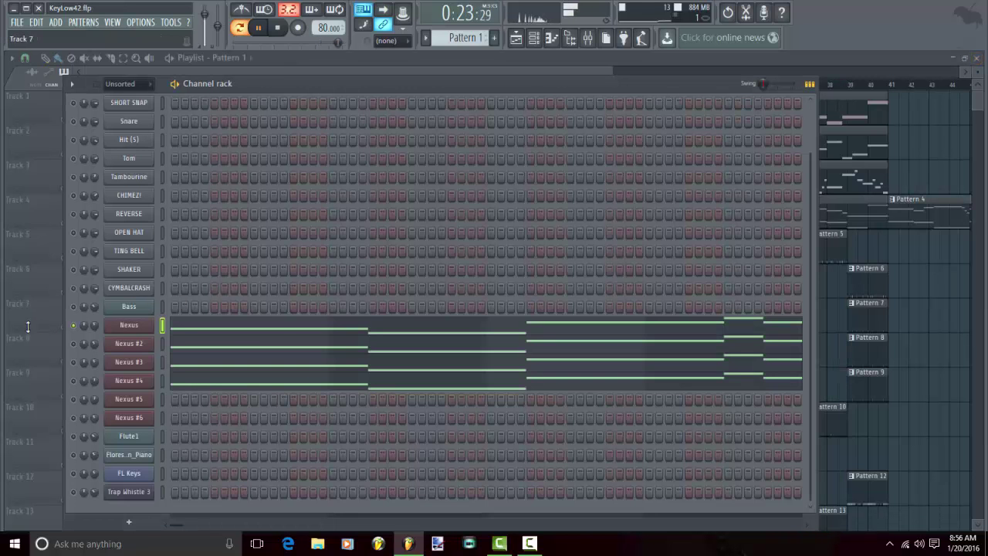
key("space")
Solo the Nexus #2 channel and audition its Pattern 1 notes in the piano roll.
right_click(75, 344)
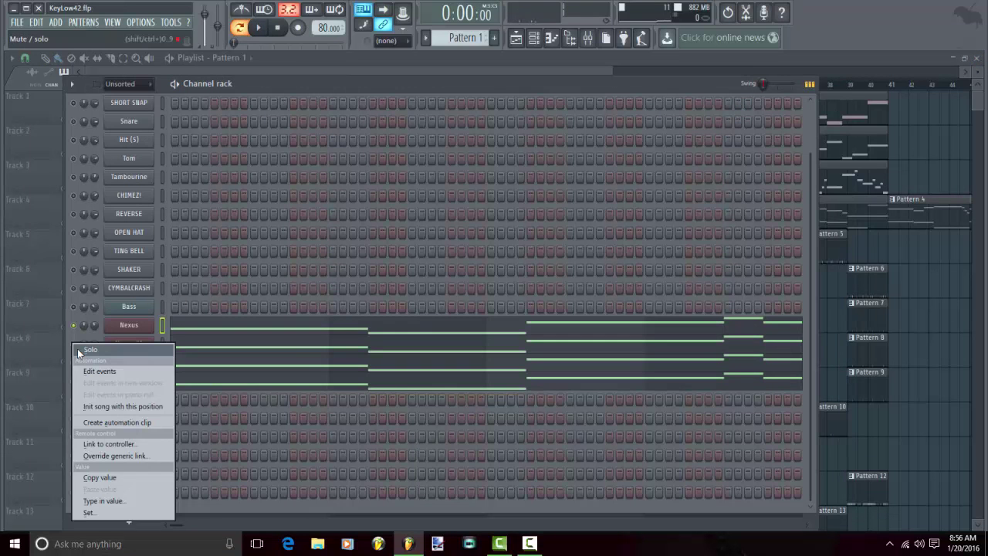
left_click(80, 350)
left_click(202, 352)
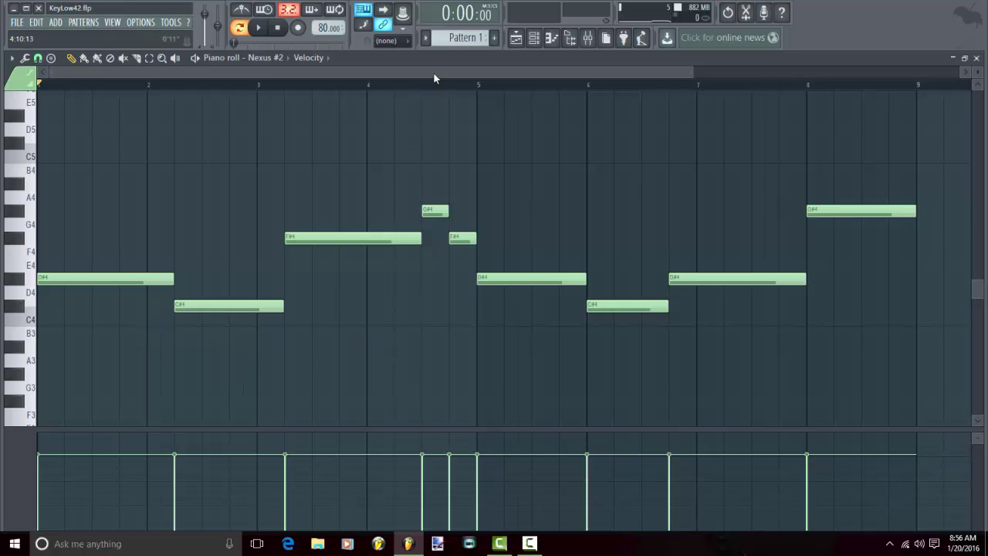
key("space")
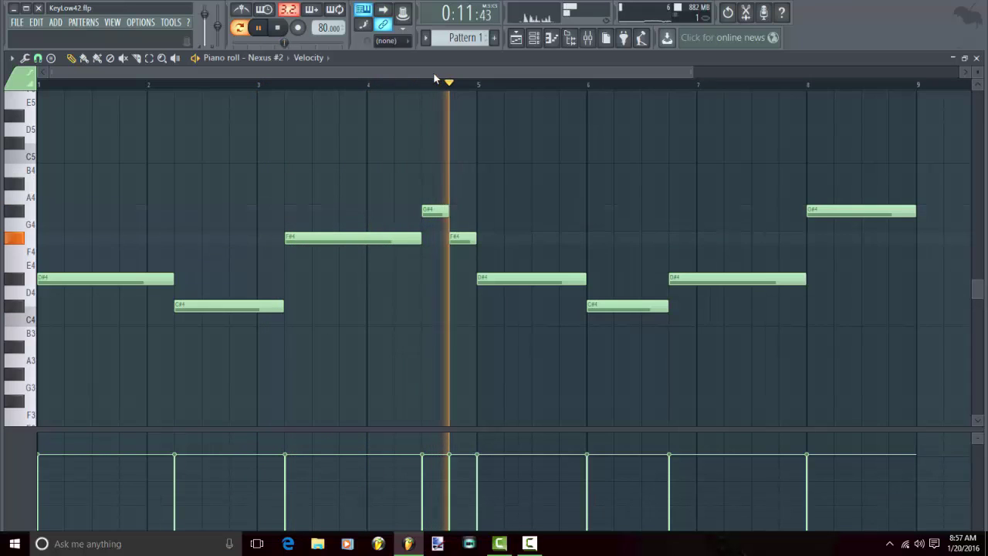
key("F6")
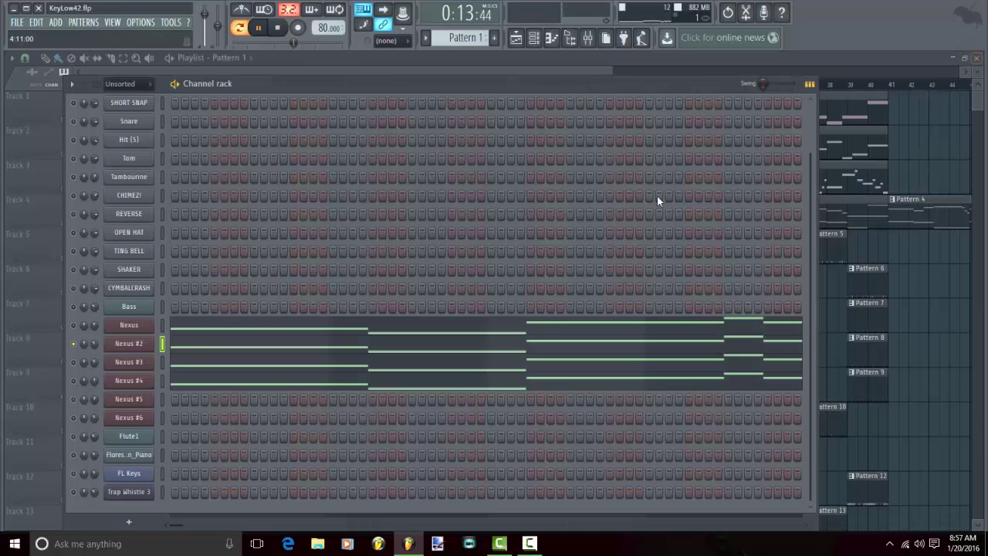
key("space")
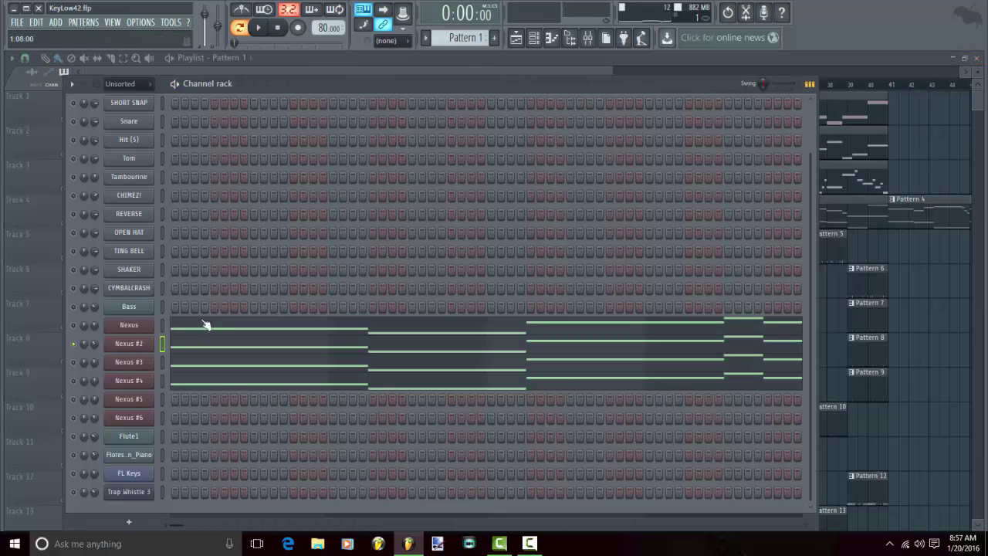
Solo the Nexus #3 channel and audition its Pattern 1 notes in the piano roll.
left_click(211, 363)
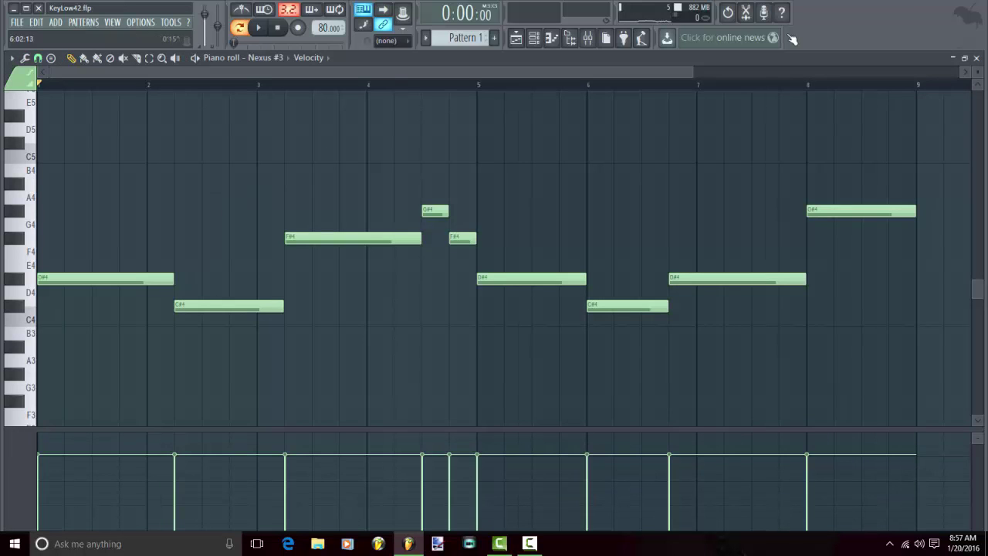
left_click(977, 58)
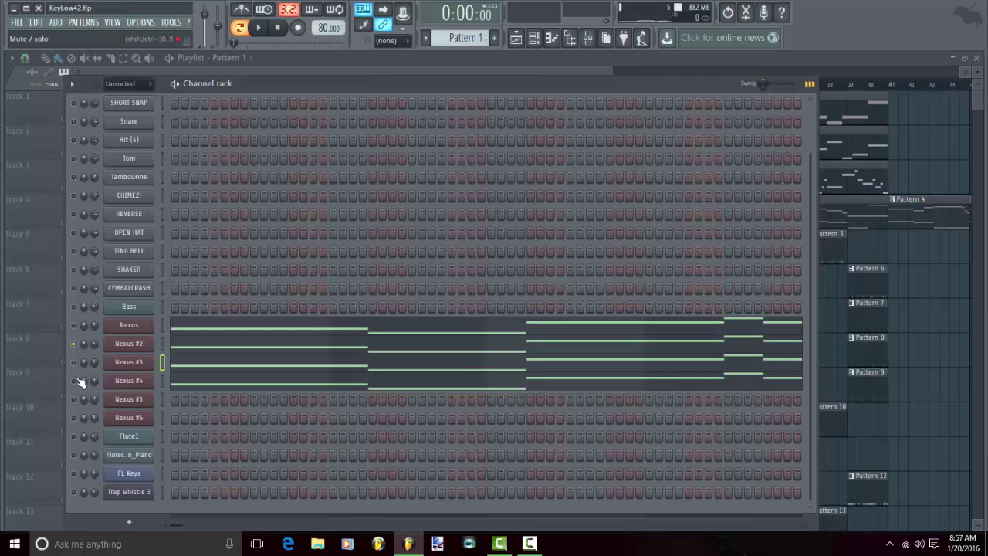
right_click(77, 362)
key("Escape")
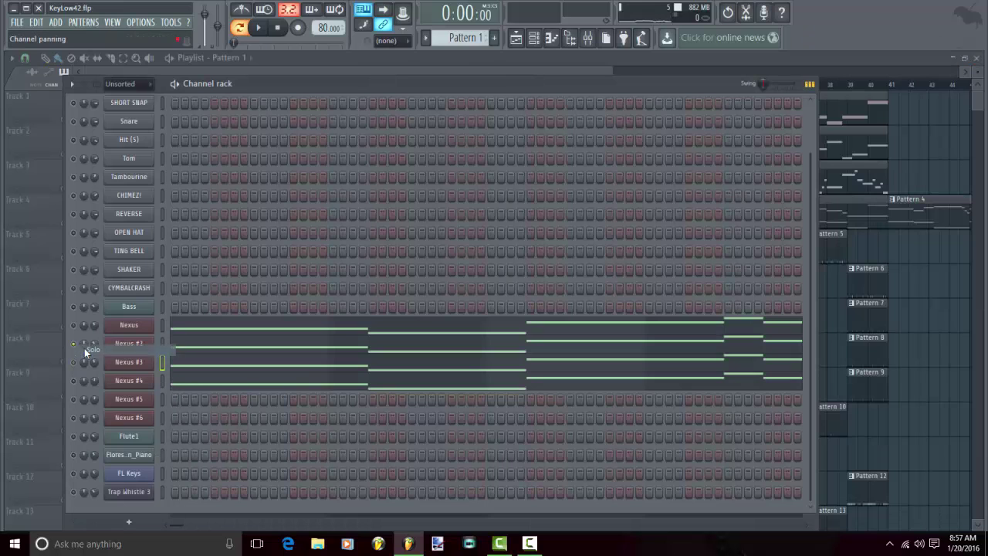
right_click(73, 362)
left_click(237, 366)
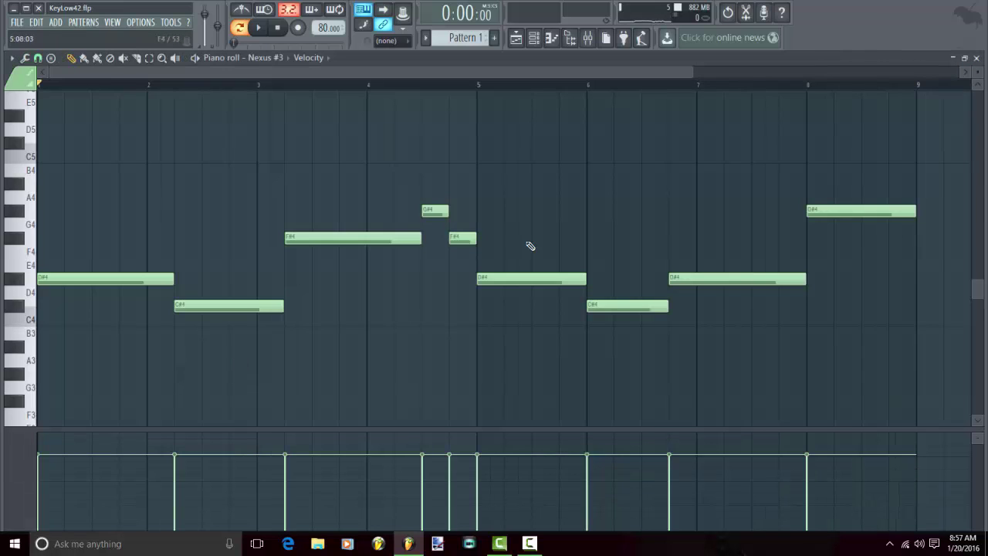
left_click(260, 31)
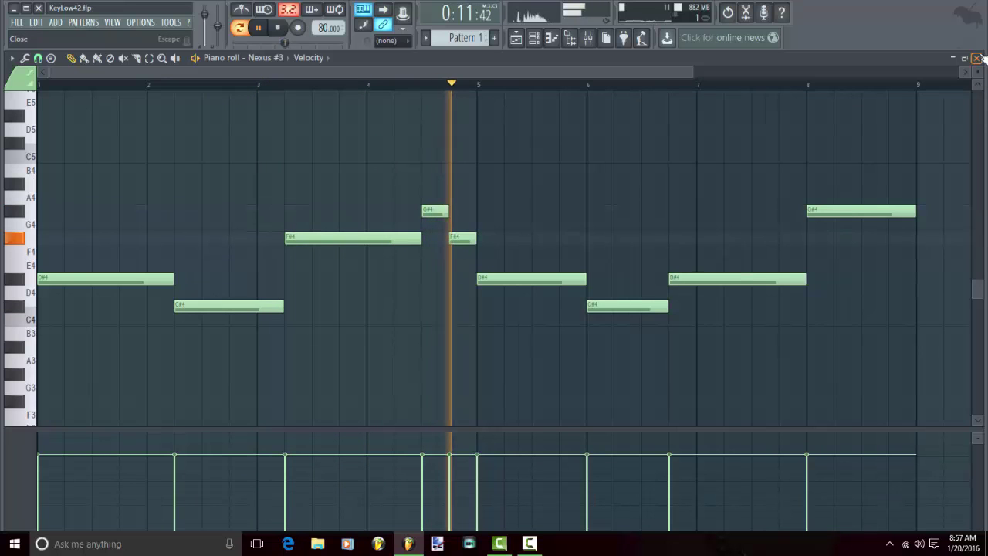
key("space")
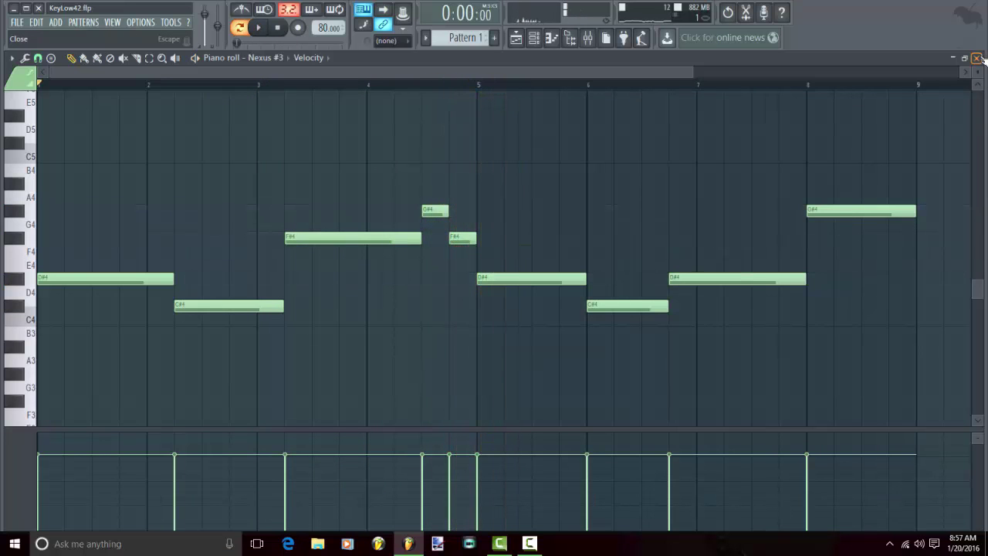
left_click(977, 58)
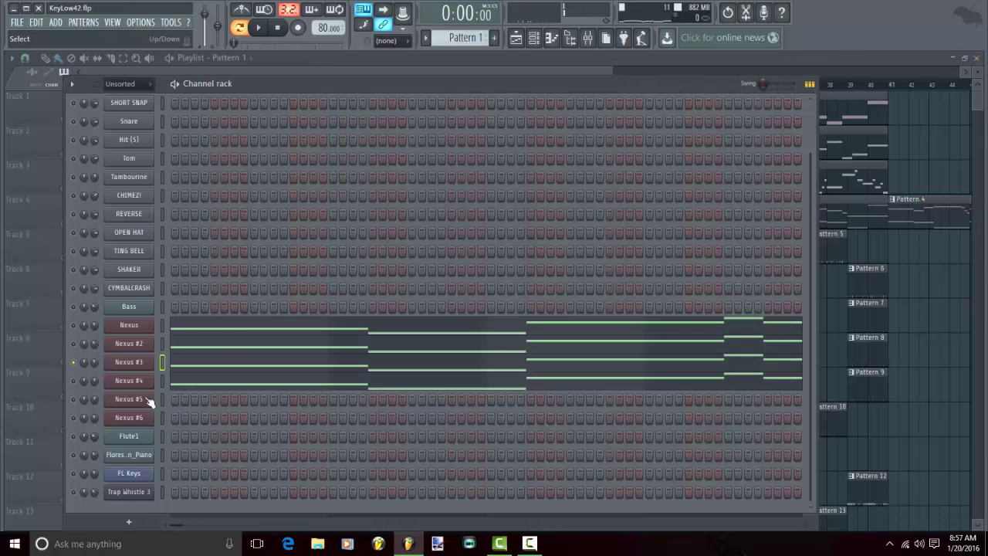
Solo the Nexus #4 channel and audition its Pattern 1 notes in the piano roll.
right_click(75, 382)
left_click(143, 350)
left_click(194, 383)
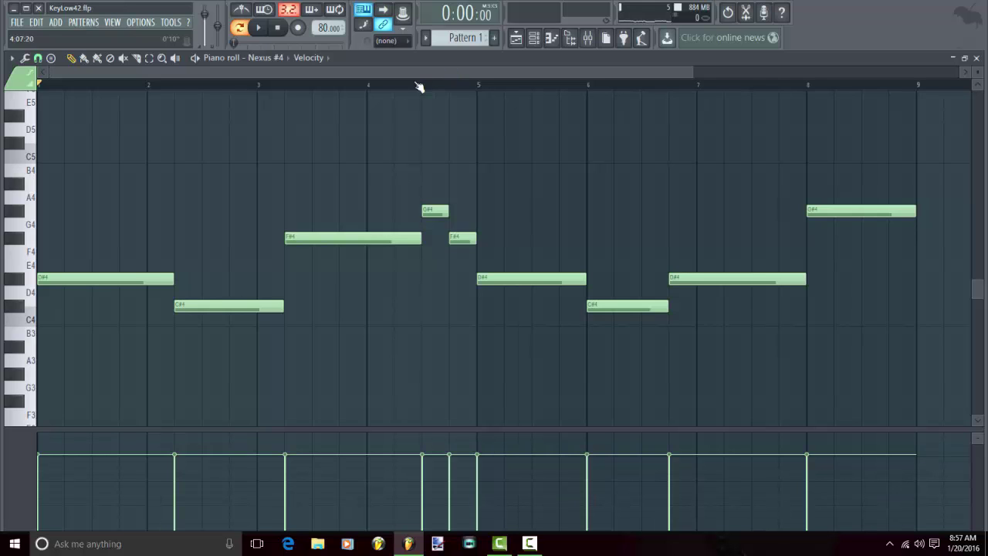
key("space")
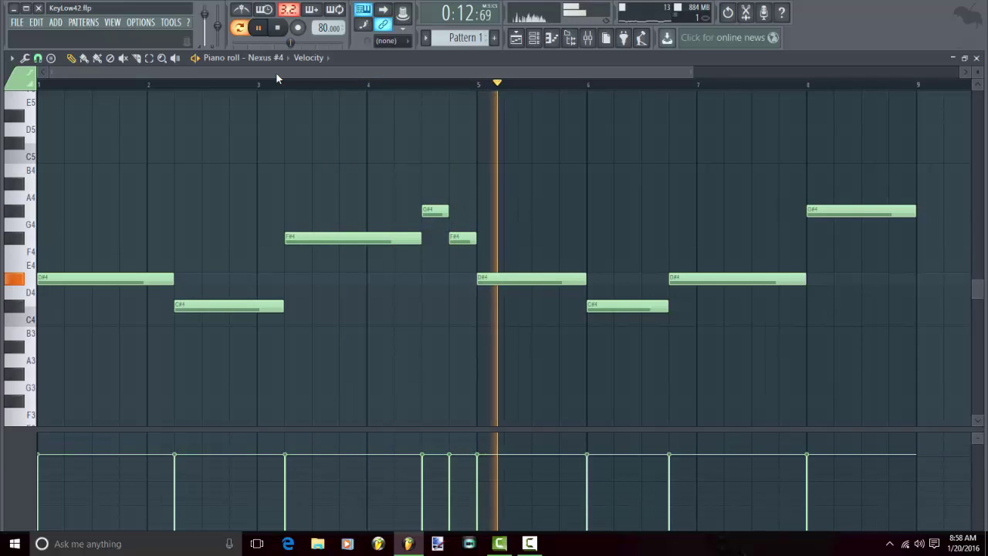
key("space")
left_click(977, 58)
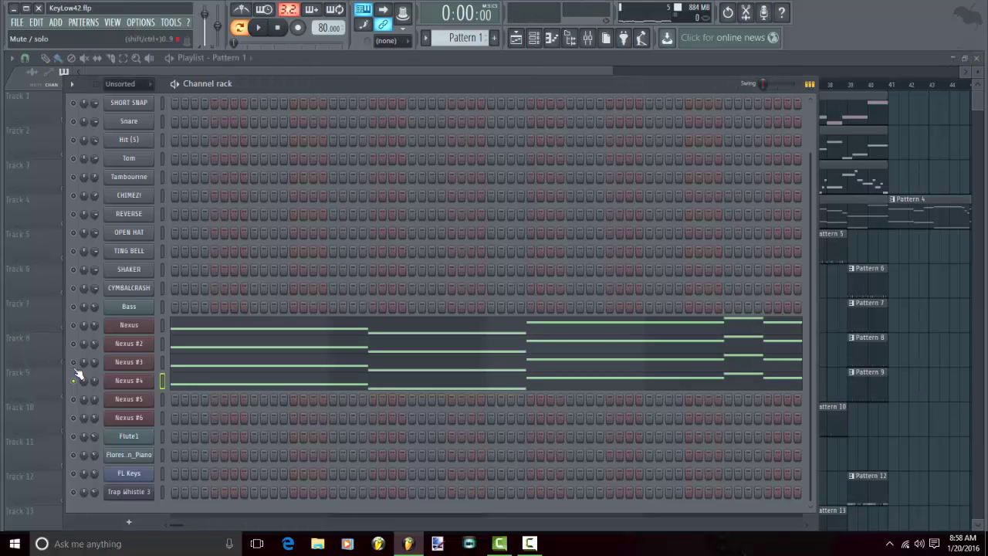
Unmute Nexus, Nexus #2 and Nexus #3 alongside Nexus #4 and play all four layers of Pattern 1 together.
left_click(74, 344)
left_click(73, 325)
left_click(262, 31)
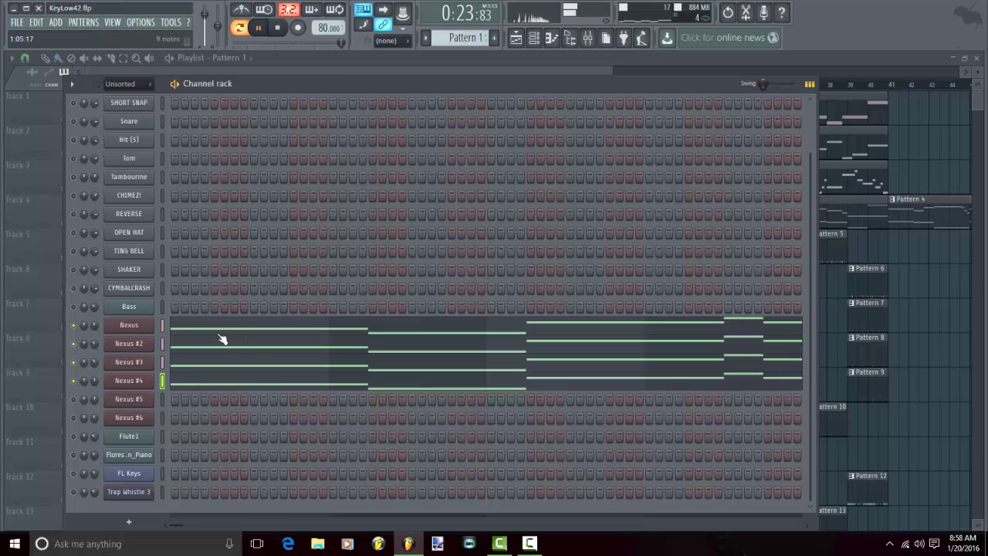
Stop playback and release the solo from the Nexus channel so every channel is unmuted.
right_click(75, 325)
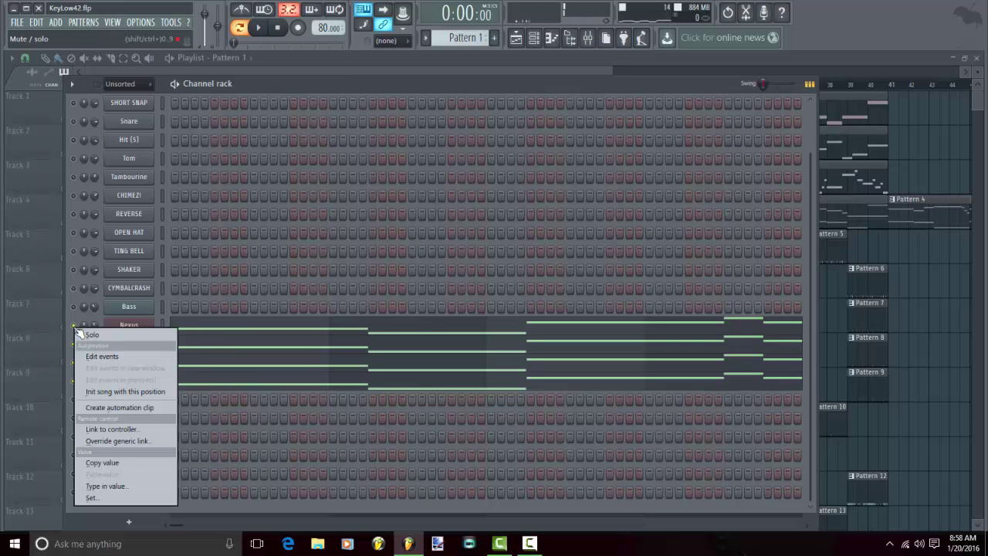
left_click(73, 331)
right_click(75, 328)
left_click(85, 336)
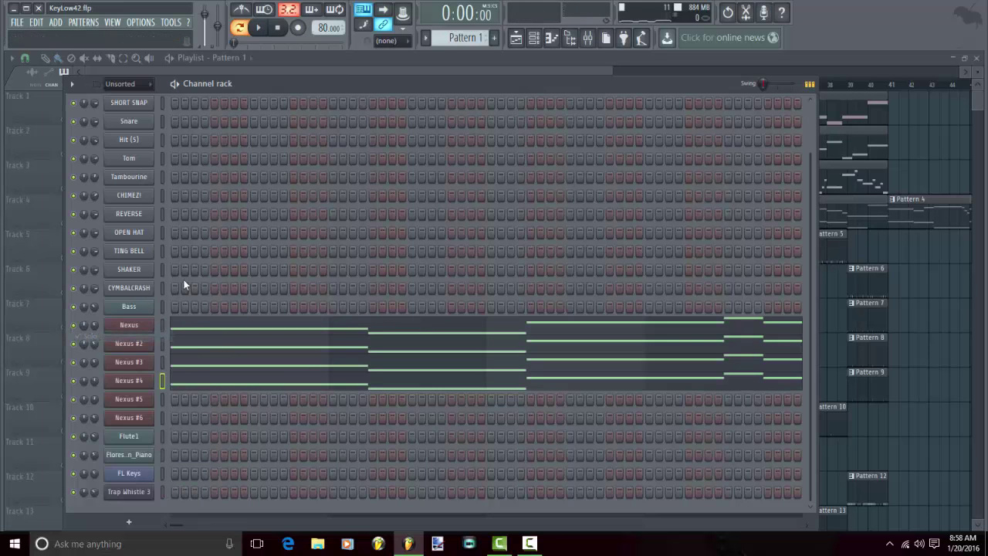
Switch to Pattern 2 and play the Flute1 melody in the piano roll with the master volume at 65%.
scroll(442, 37, "down", 1)
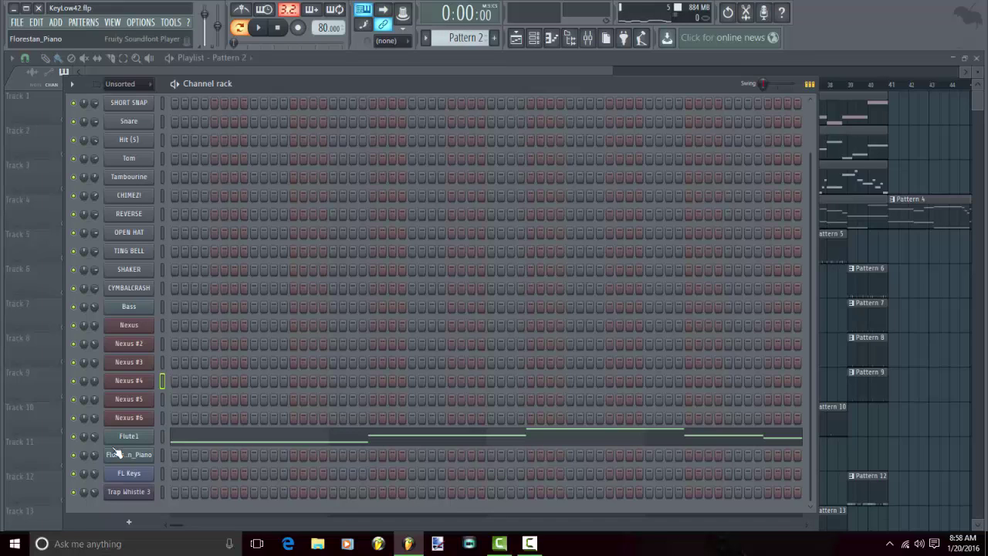
left_click(308, 442)
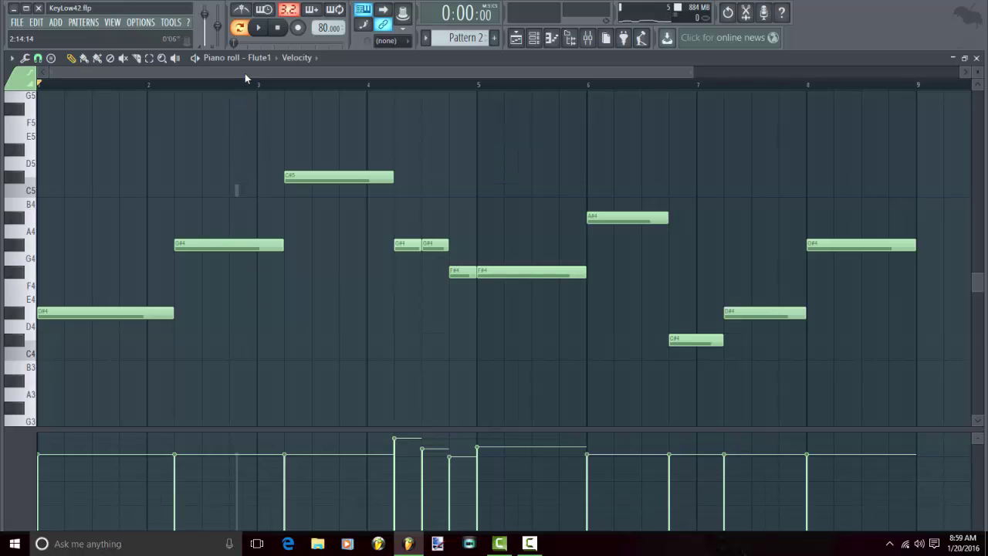
key("space")
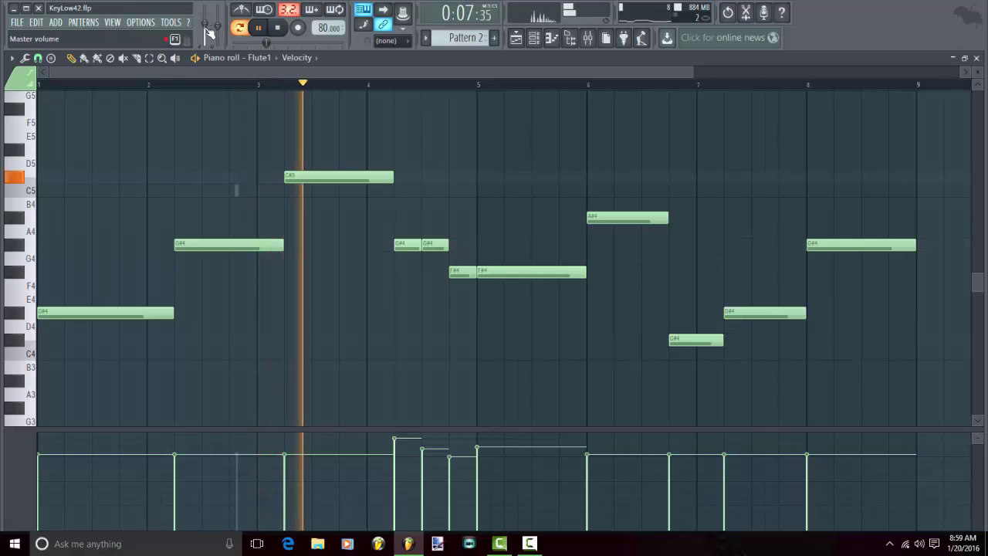
left_click_drag(209, 34, 208, 39)
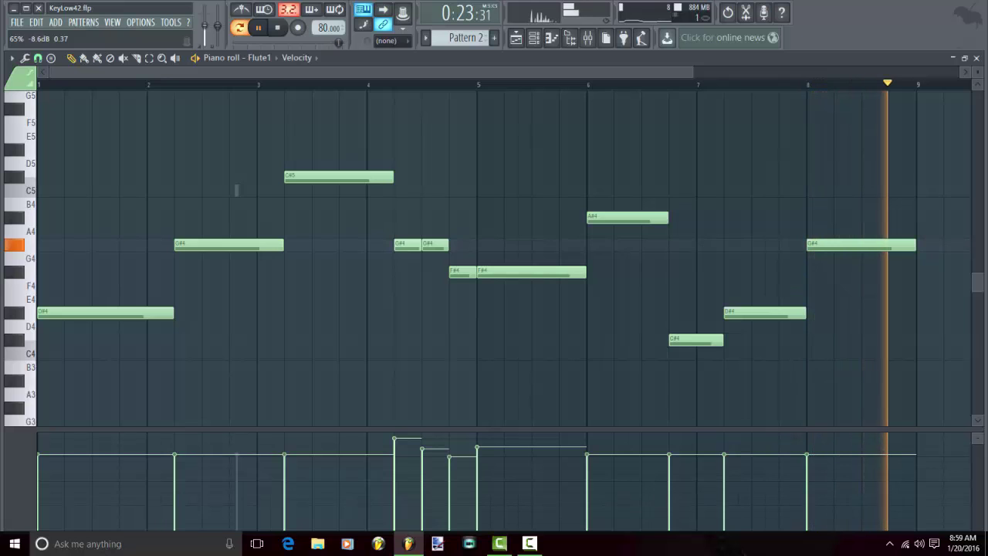
key("space")
Reset the master volume to its default and close the Flute1 piano roll.
right_click(205, 29)
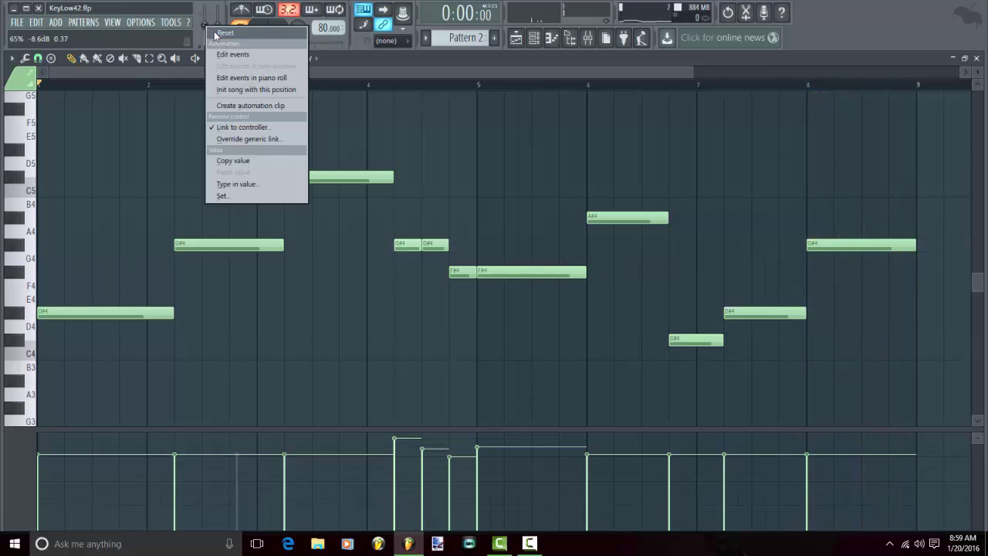
key("Escape")
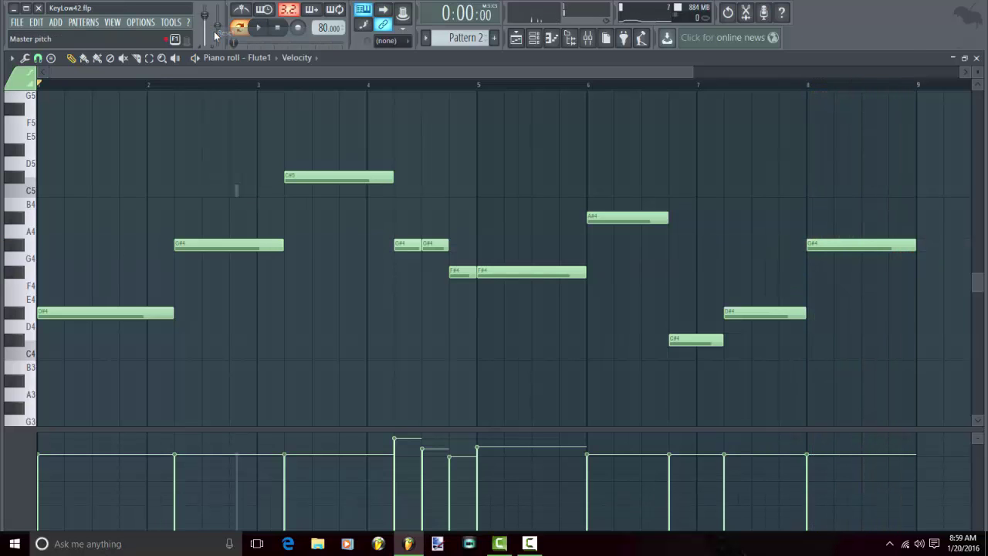
left_click(977, 59)
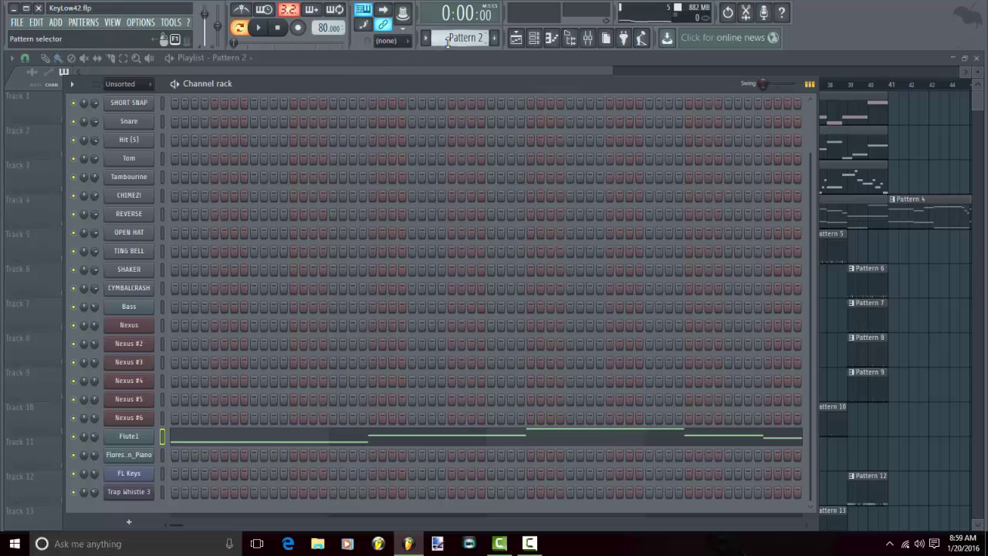
Switch to Pattern 3, solo the Nexus #5 channel and play its notes through in the piano roll.
scroll(463, 37, "down", 1)
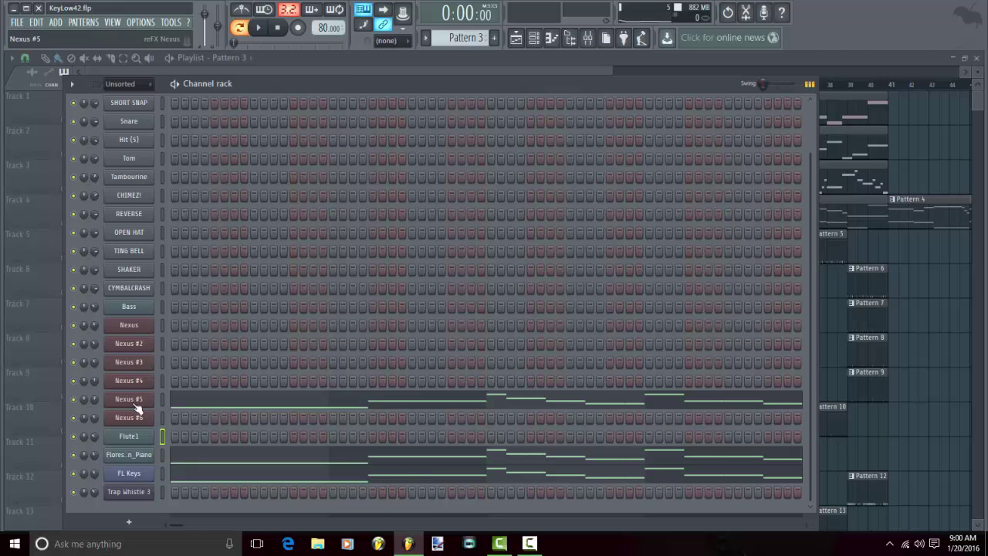
right_click(77, 399)
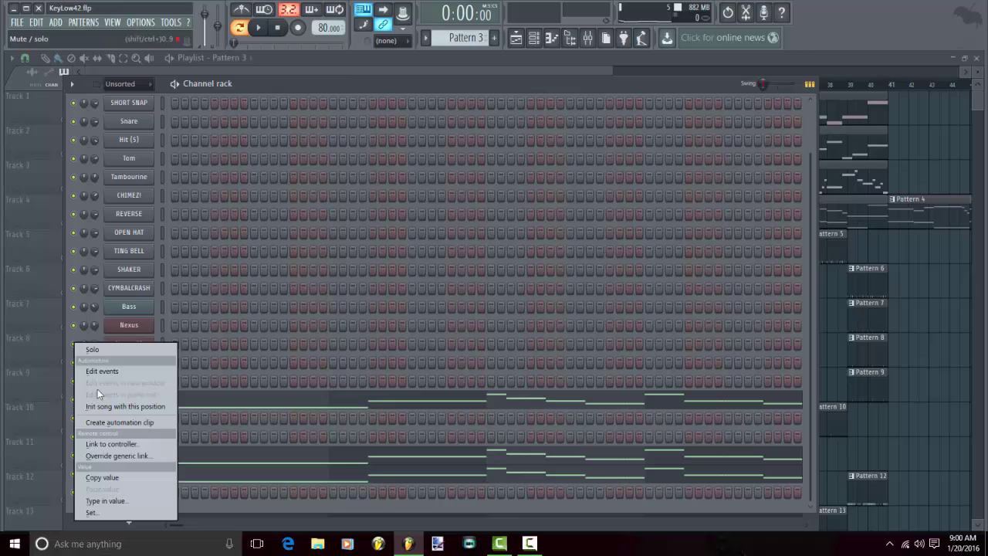
left_click(112, 349)
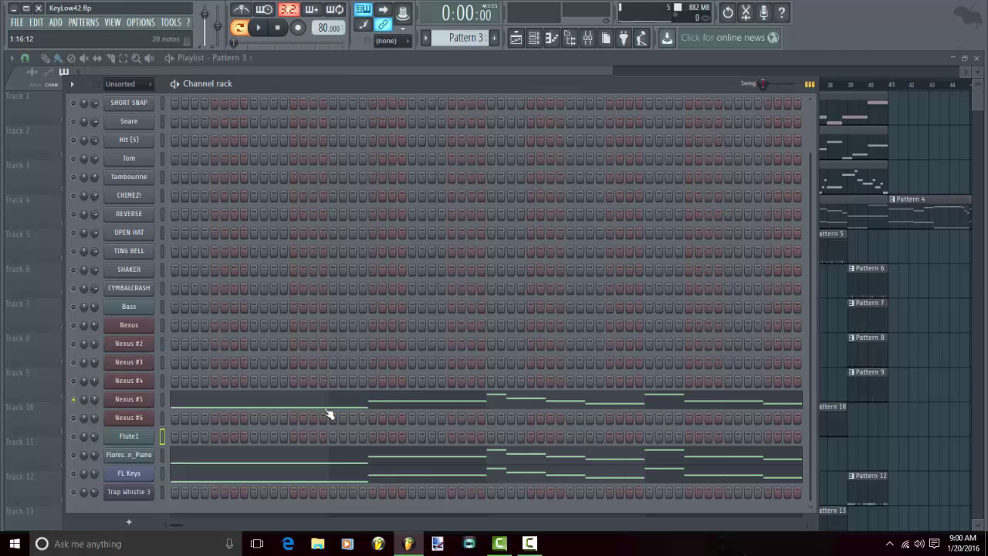
left_click(325, 407)
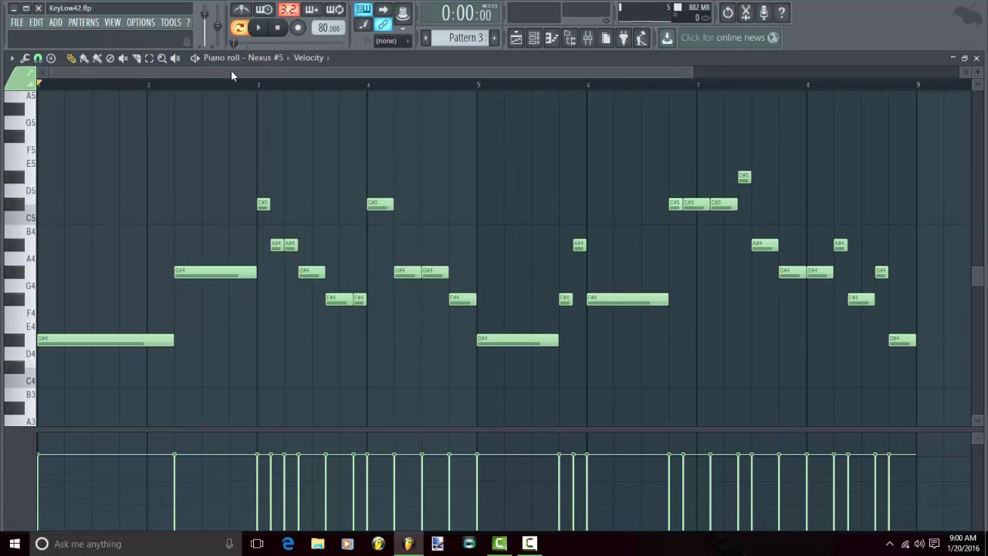
key("space")
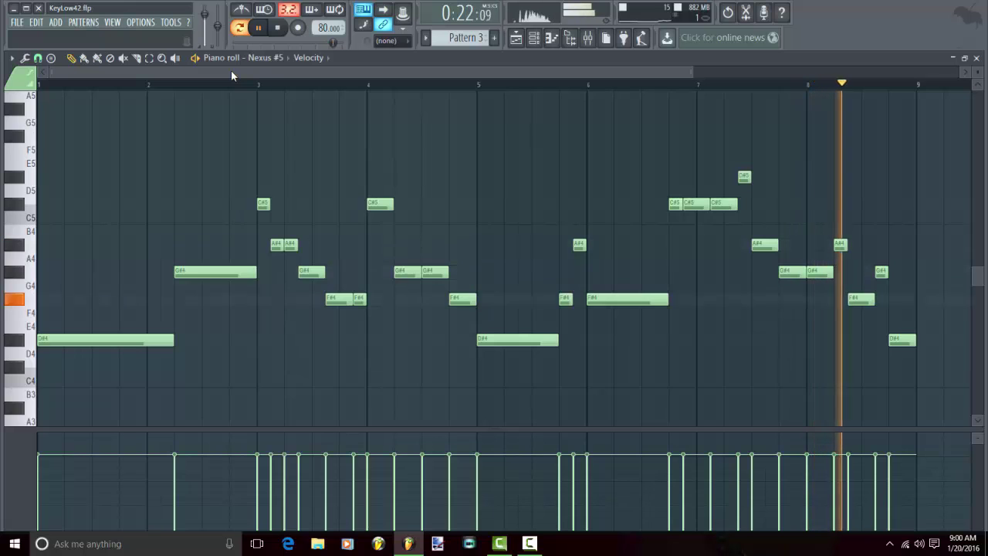
key("space")
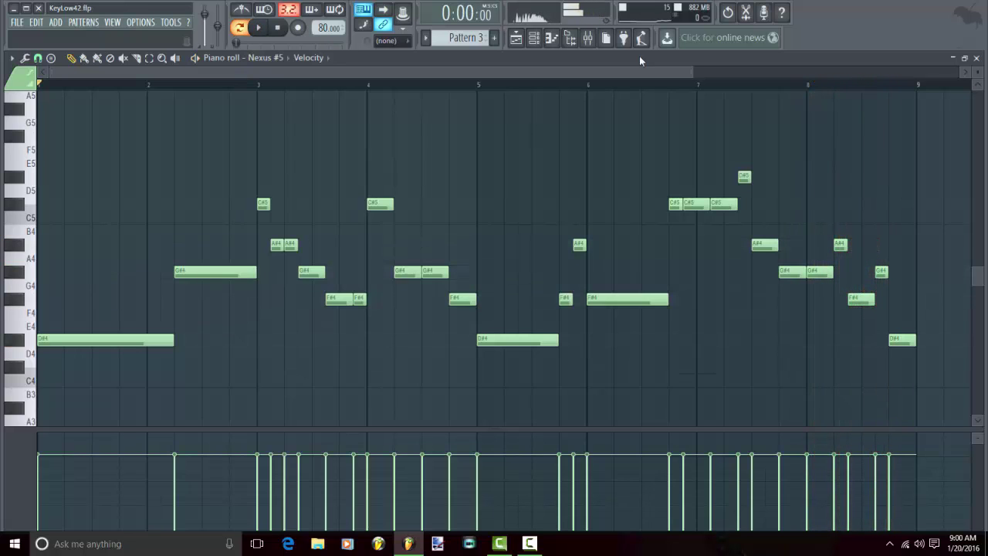
Solo the Florestan_Piano channel in Pattern 3, play its notes in the piano roll, and close the piano roll.
left_click(977, 59)
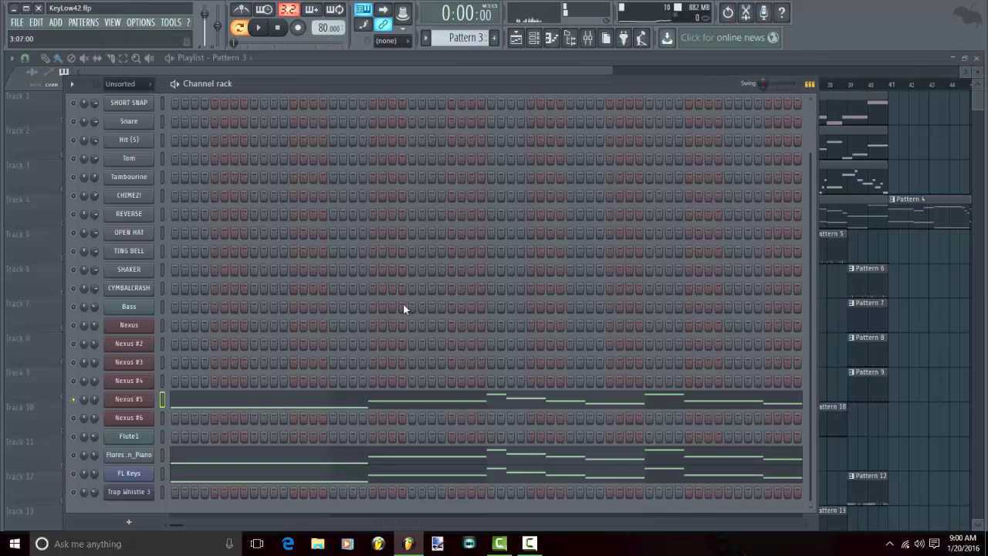
right_click(78, 455)
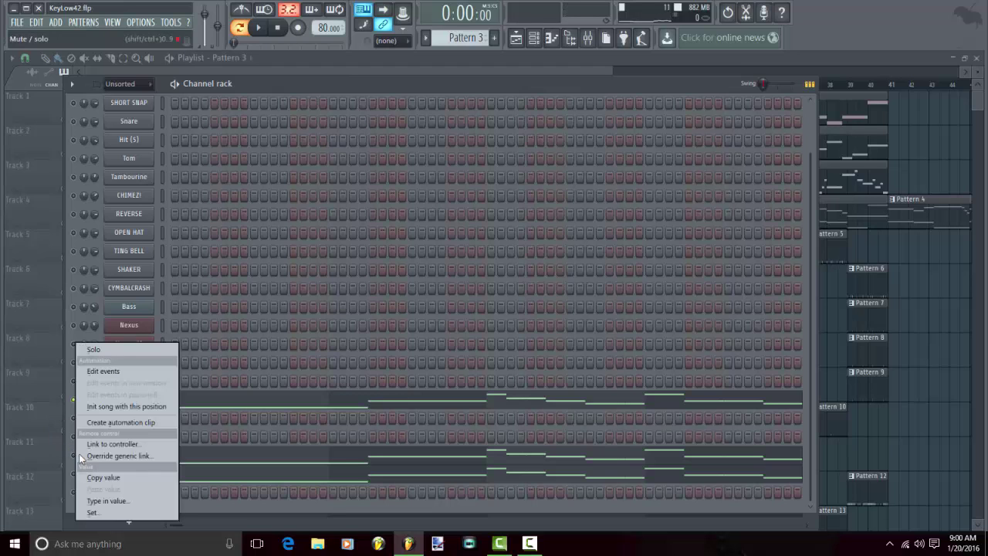
left_click(115, 347)
left_click(274, 460)
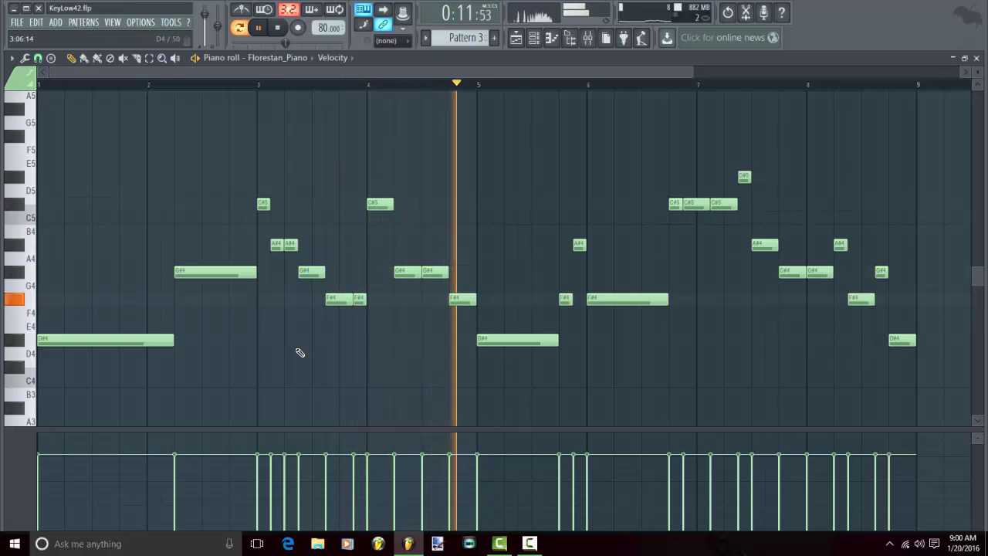
left_click(977, 60)
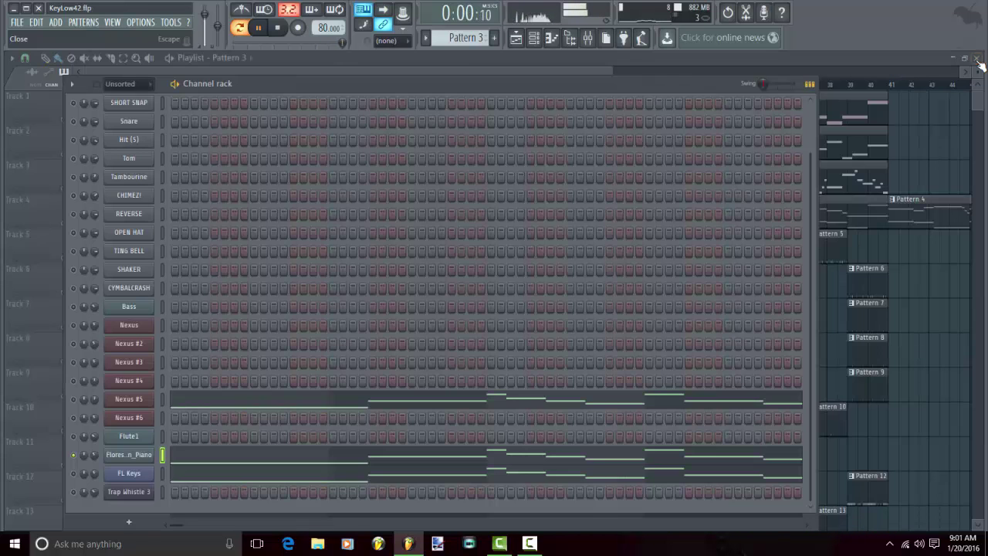
Solo the FL Keys channel and play its notes through in the piano roll.
right_click(73, 474)
left_click(74, 351)
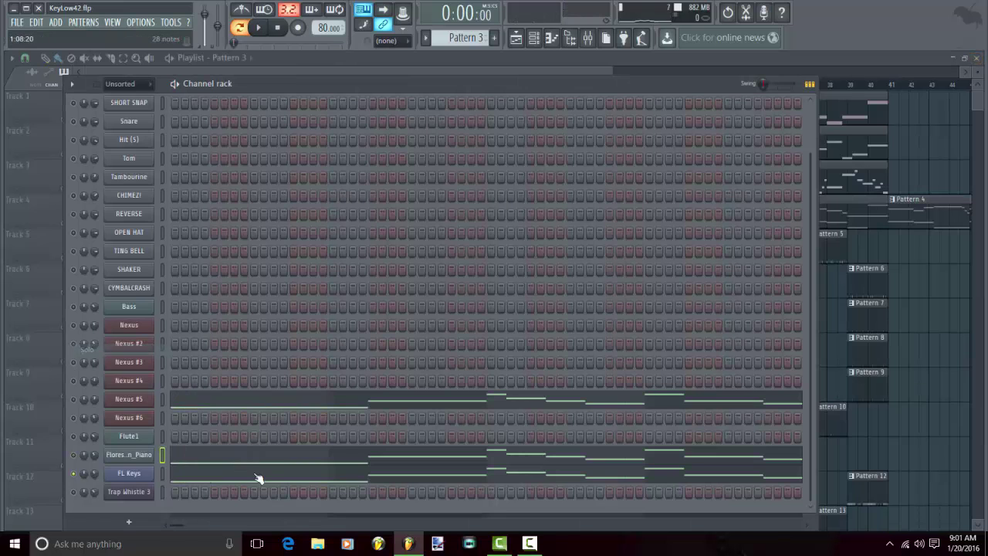
left_click(254, 477)
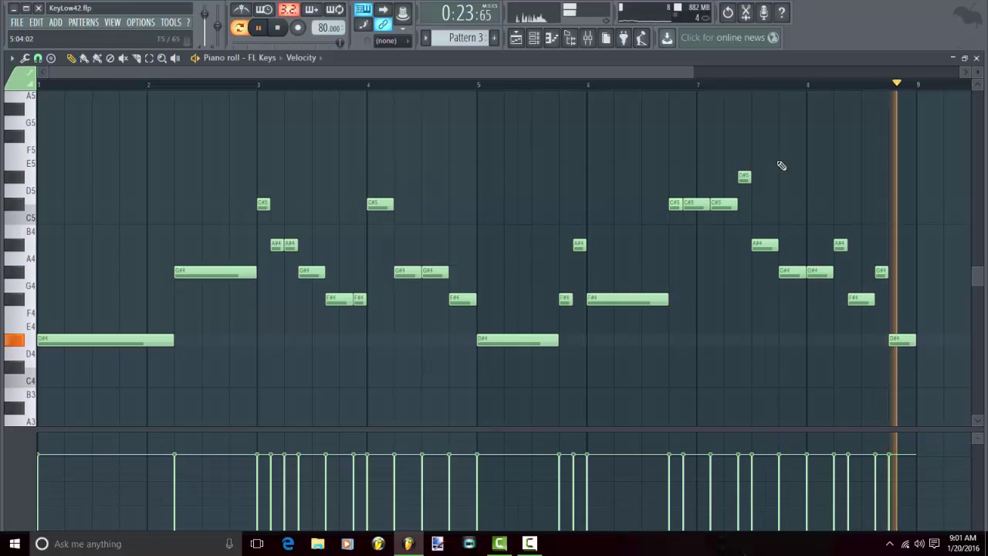
Close the FL Keys piano roll and play Pattern 3 with Nexus #5, Florestan_Piano and FL Keys together.
left_click(977, 58)
key("space")
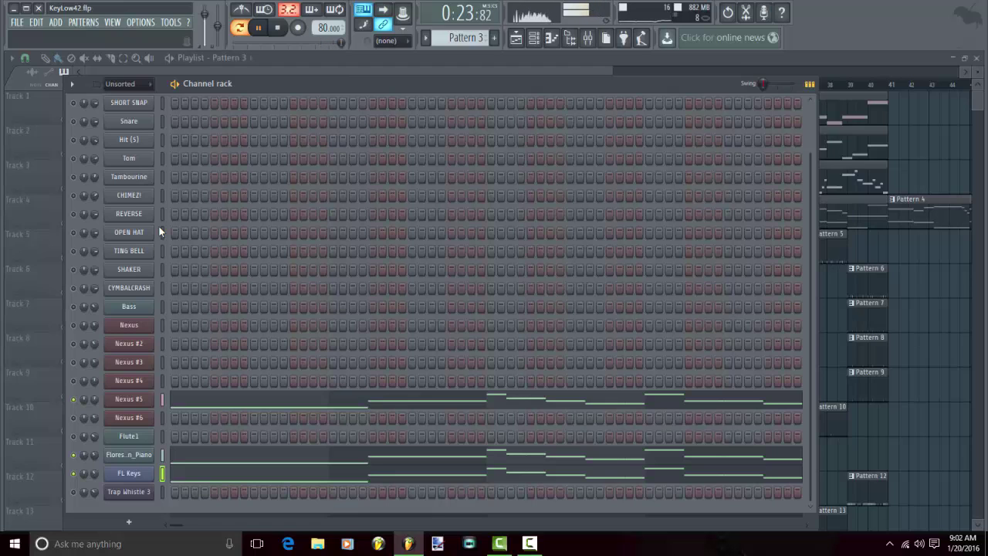
key("space")
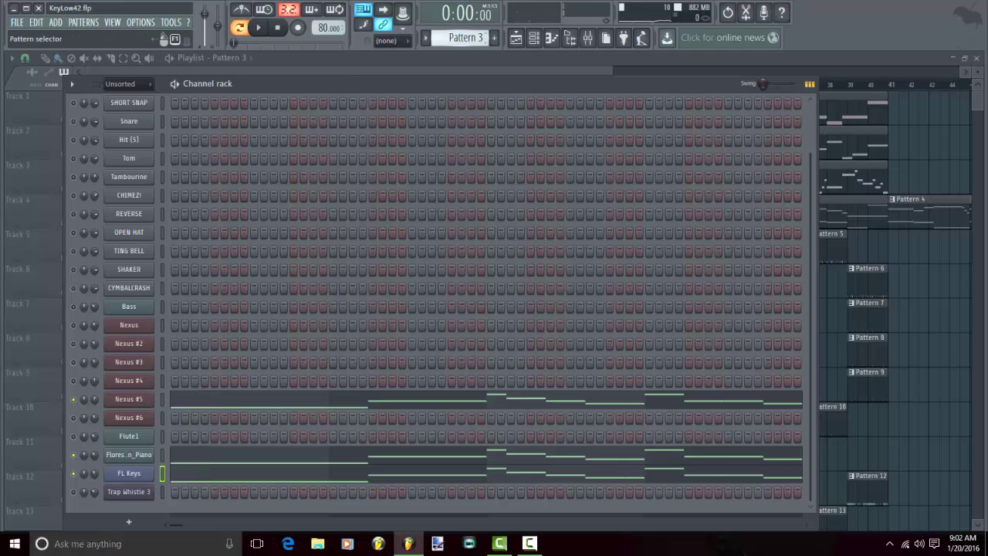
Switch to Pattern 4 and try to play the Trap Whistle 3 notes in the piano roll.
scroll(466, 37, "down", 1)
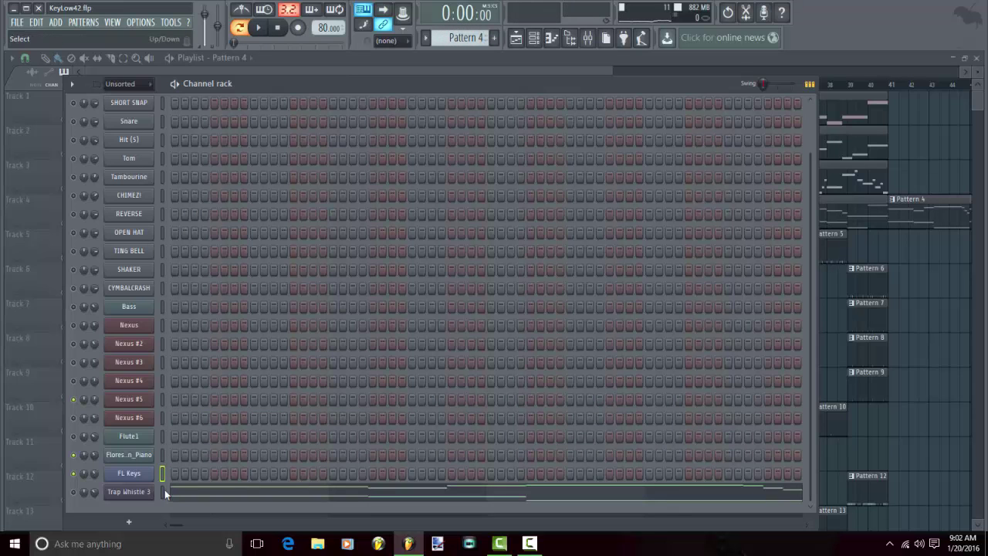
left_click(231, 496)
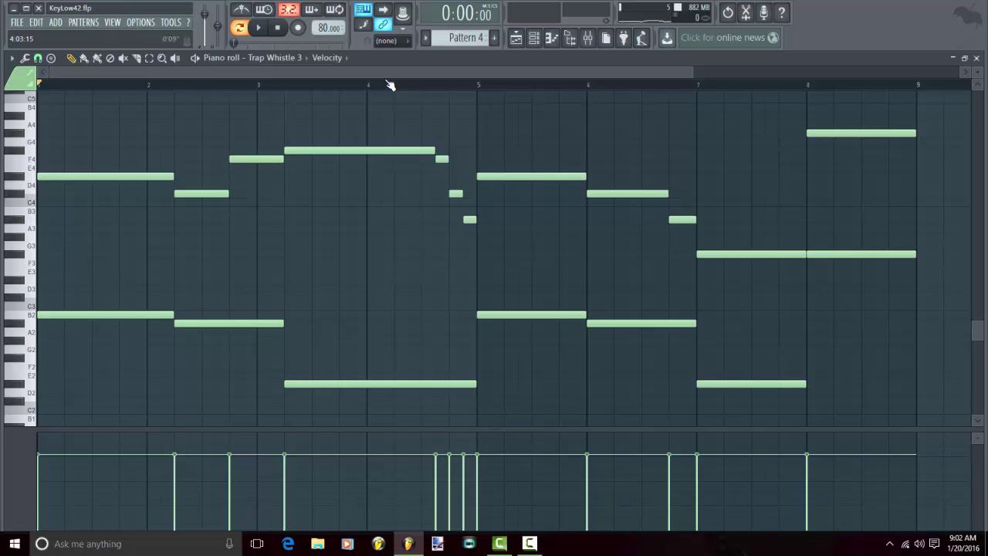
key("space")
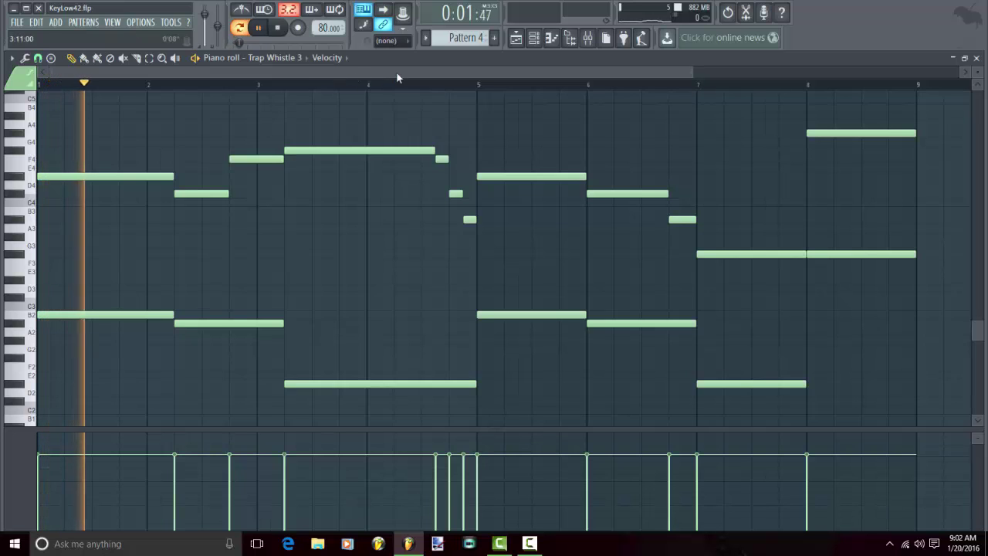
key("F7")
key("space")
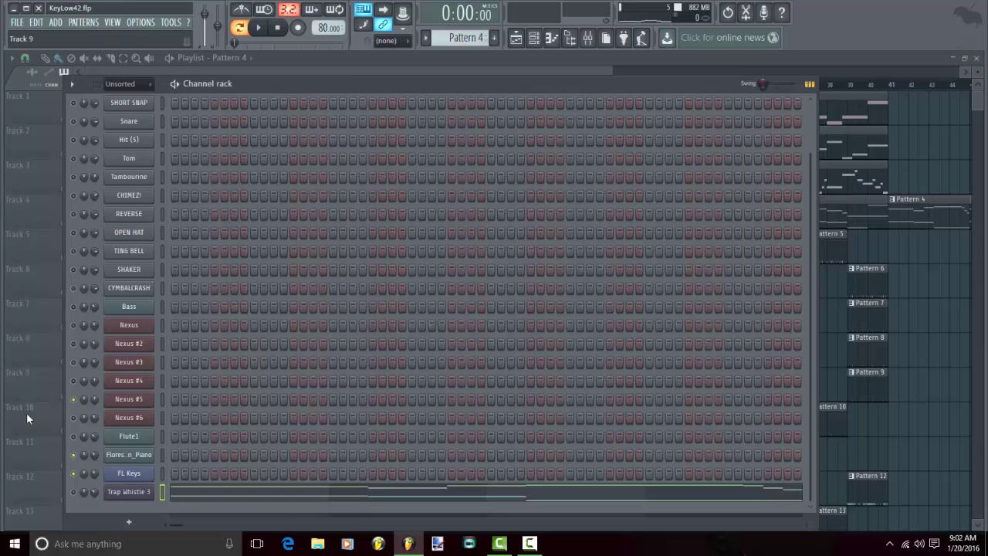
Solo the Trap Whistle 3 channel and release the solo to unmute every channel.
right_click(74, 491)
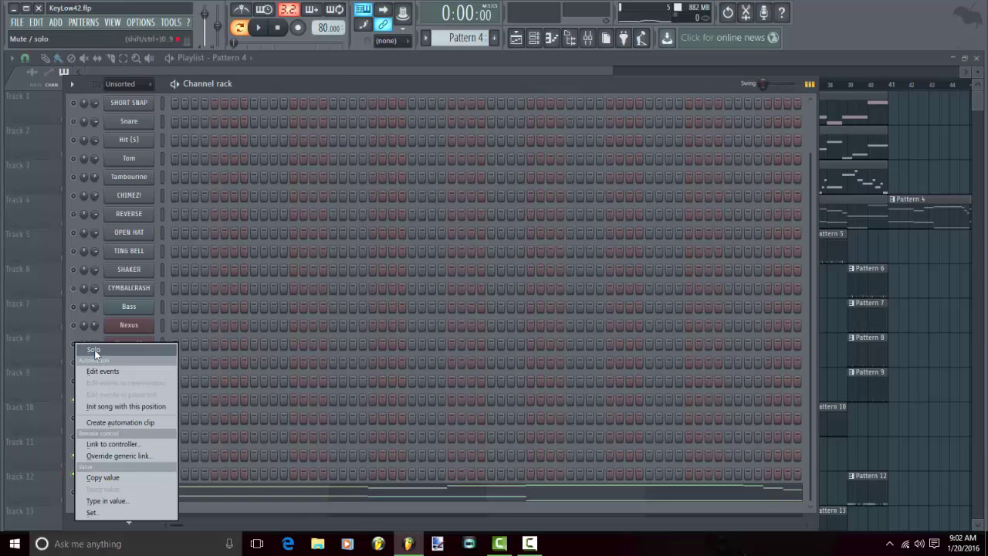
left_click(93, 352)
right_click(73, 492)
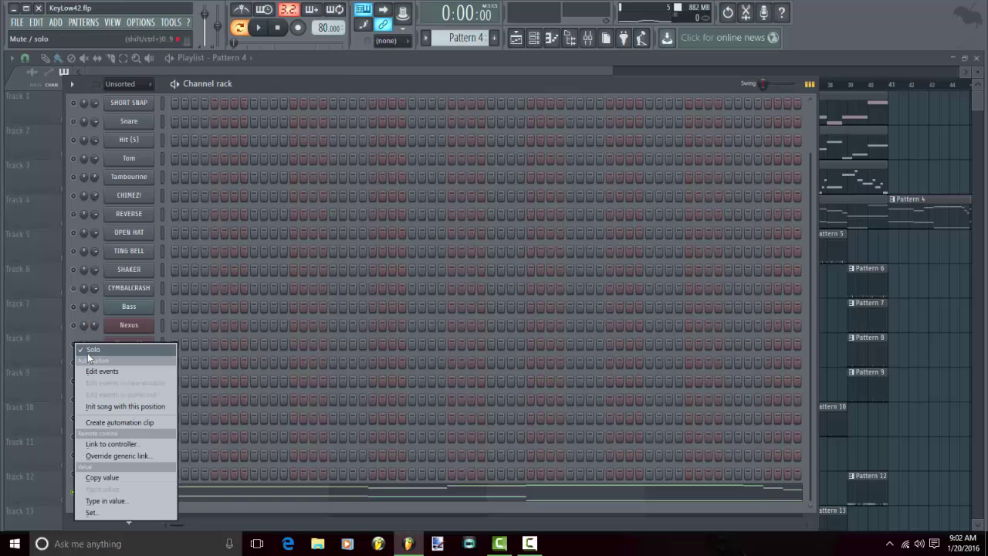
left_click(87, 353)
Play the Trap Whistle 3 notes in the piano roll and lower the master volume to 66%.
key("F7")
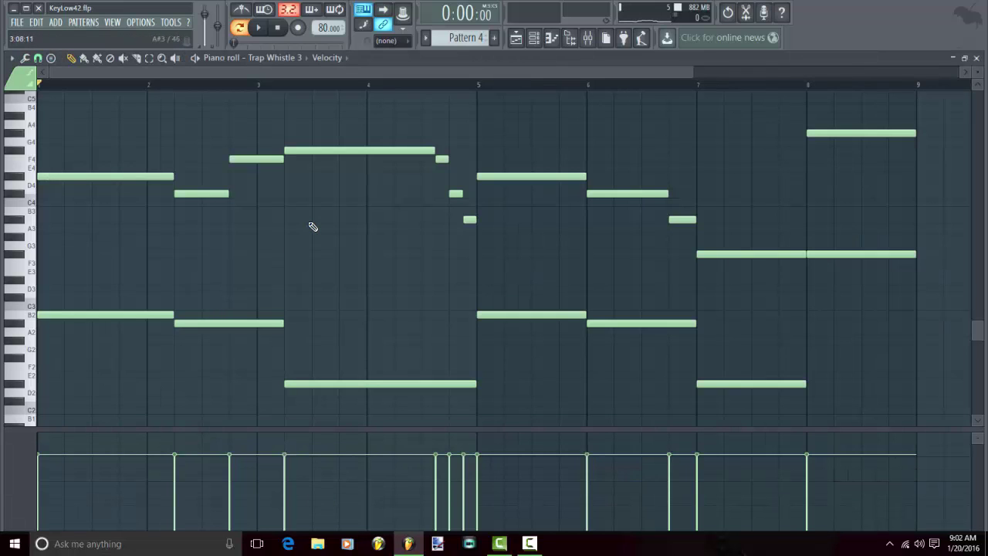
key("space")
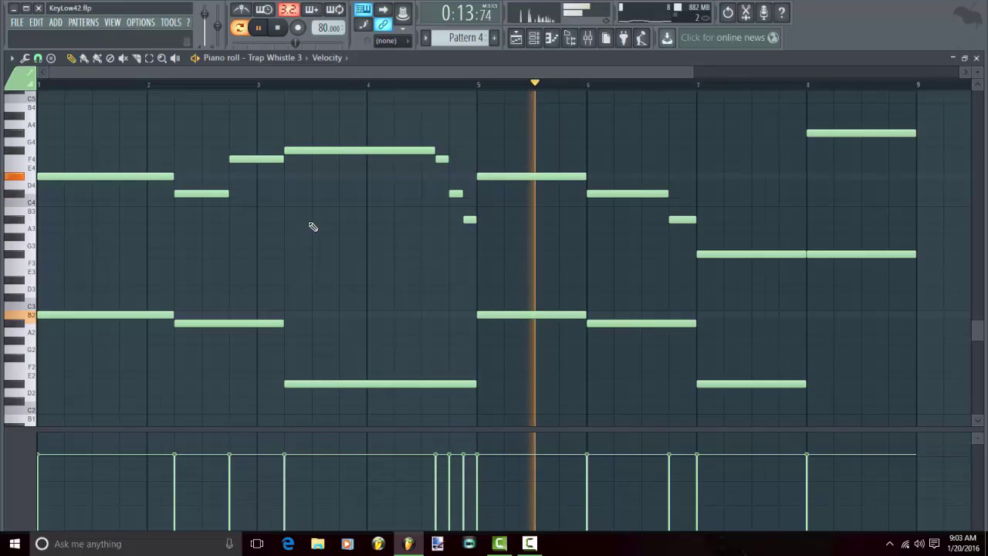
left_click(204, 31)
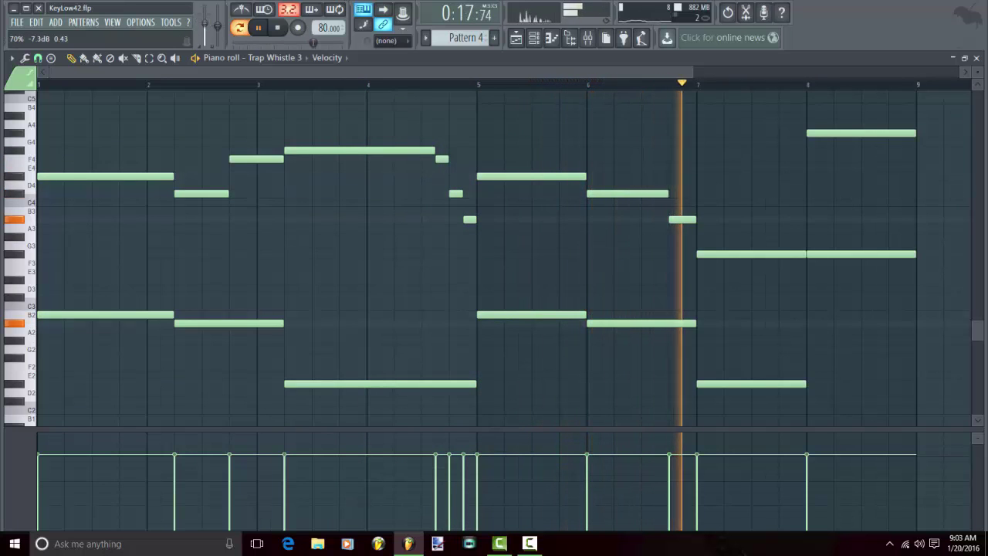
left_click_drag(204, 30, 205, 34)
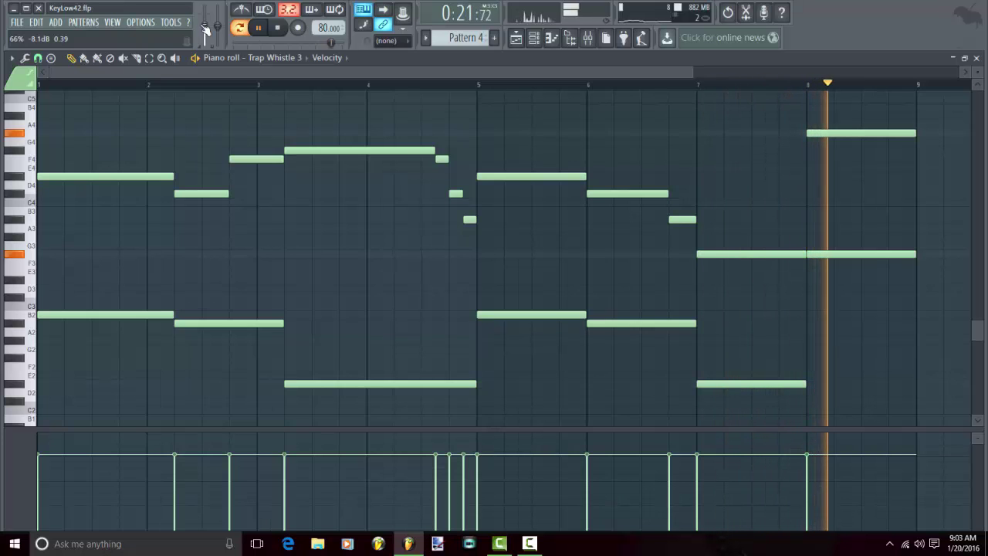
Return to the channel rack, stop playback and reset the master volume to its default.
key("F6")
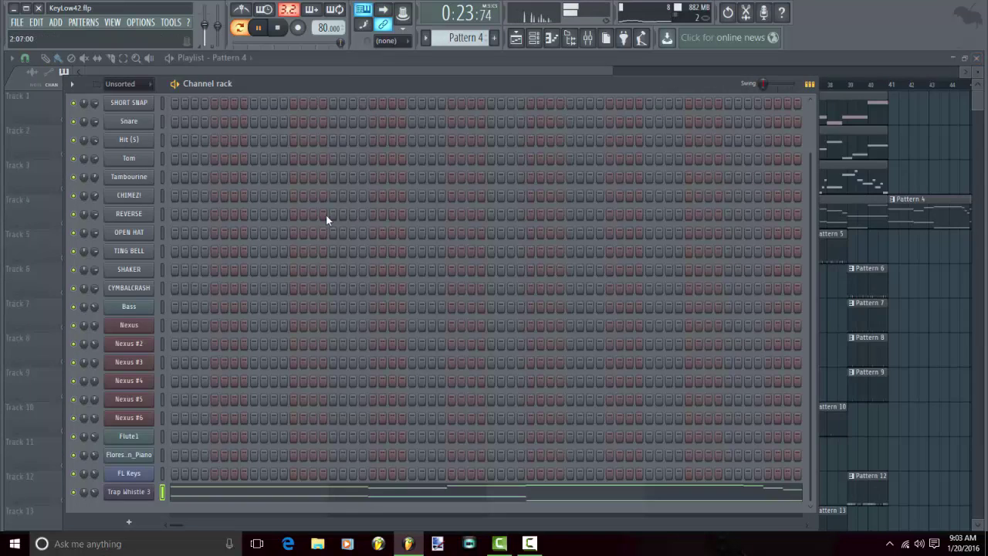
key("space")
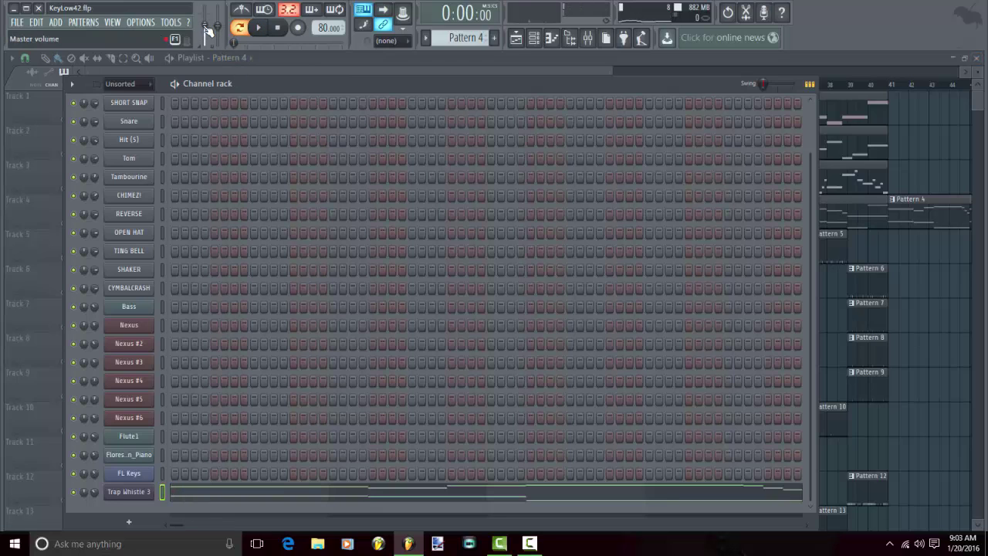
right_click(207, 31)
left_click(269, 119)
Switch to Pattern 5 and play its drum steps, from the Kick to the TING BELL channel.
scroll(315, 298, "up", 3)
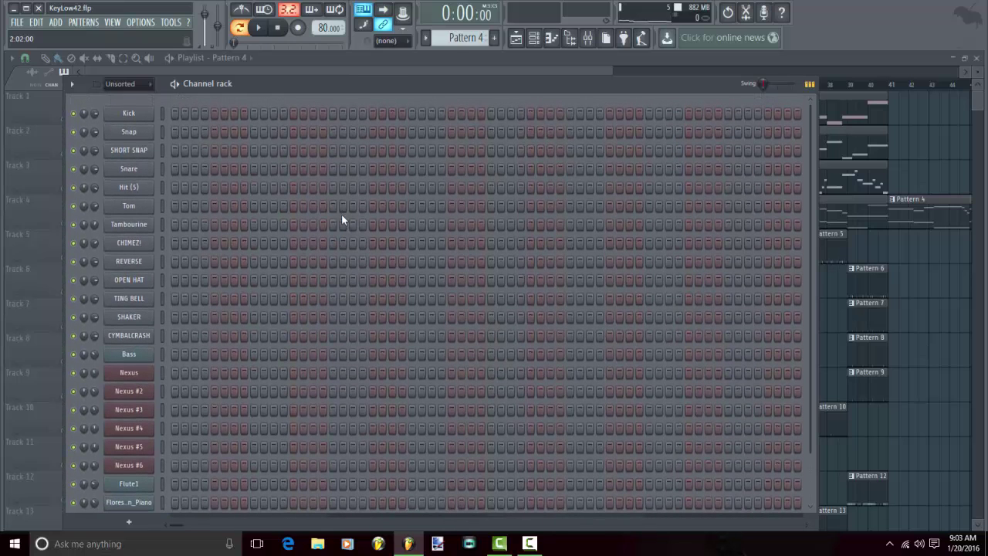
left_click_drag(452, 44, 452, 38)
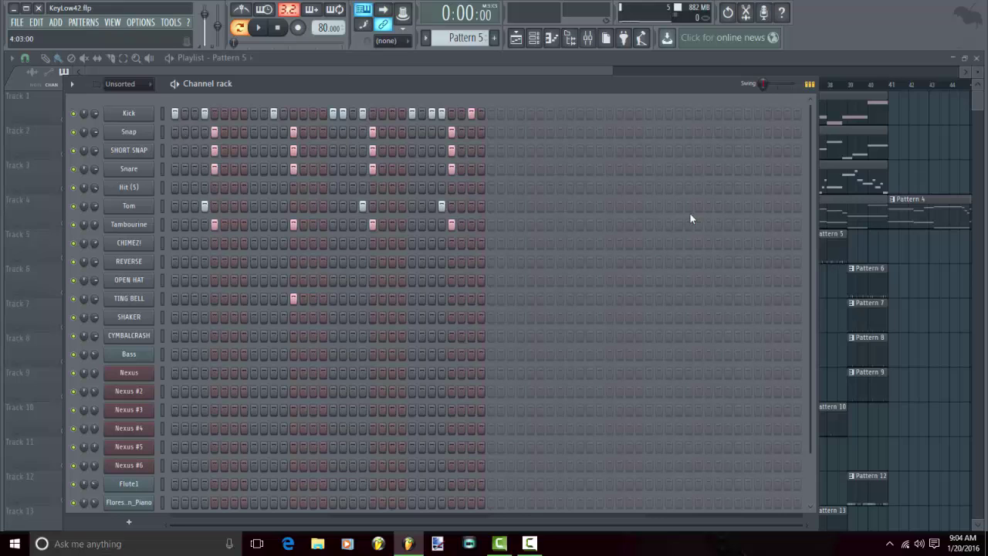
left_click(264, 31)
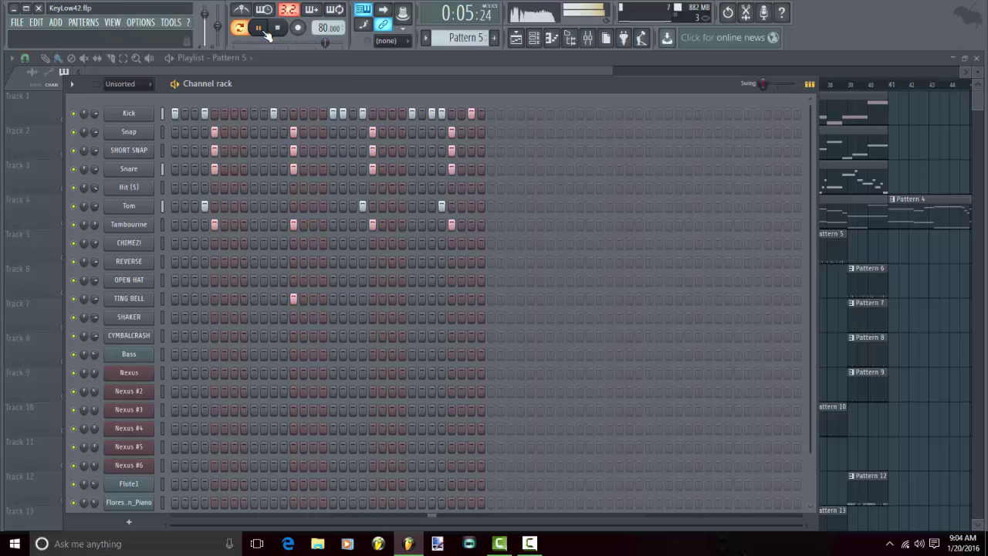
key("space")
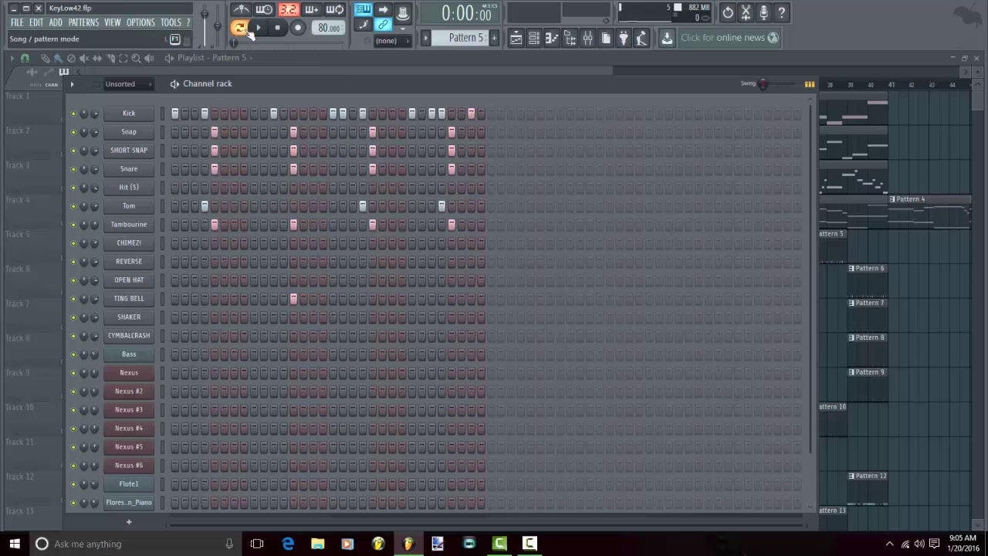
Show the drum steps of Pattern 6, and play the Tambourine steps of Pattern 7.
left_click_drag(456, 41, 455, 35)
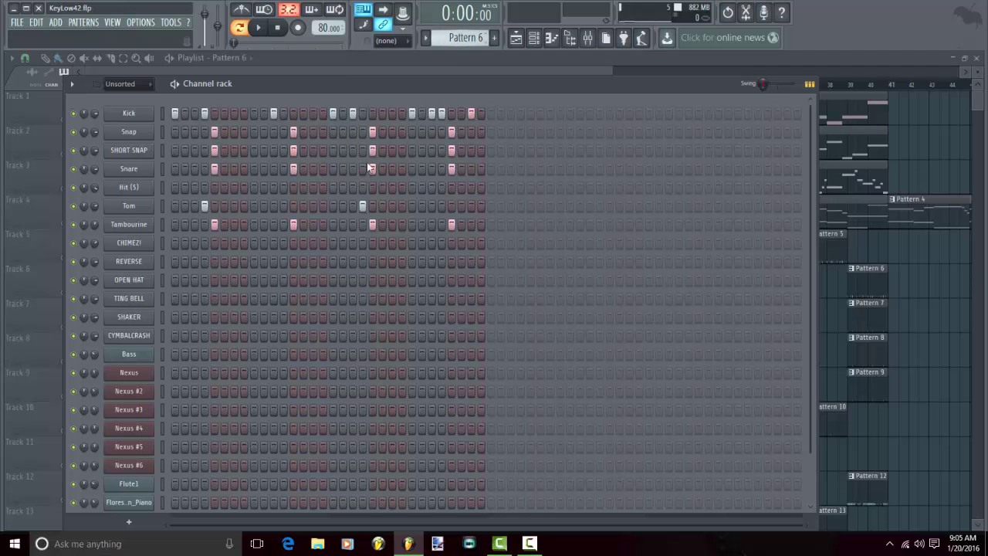
left_click_drag(463, 38, 463, 38)
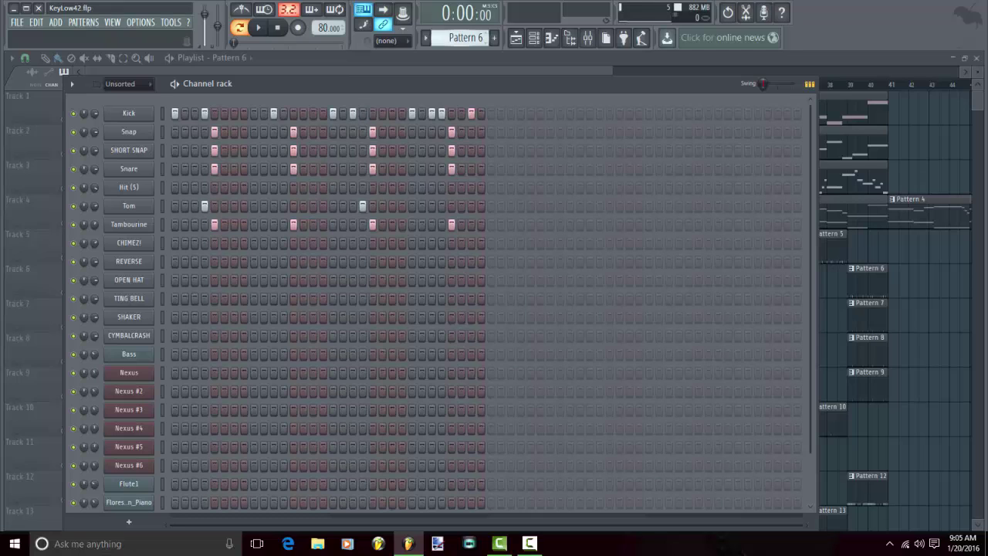
key("KP_Add")
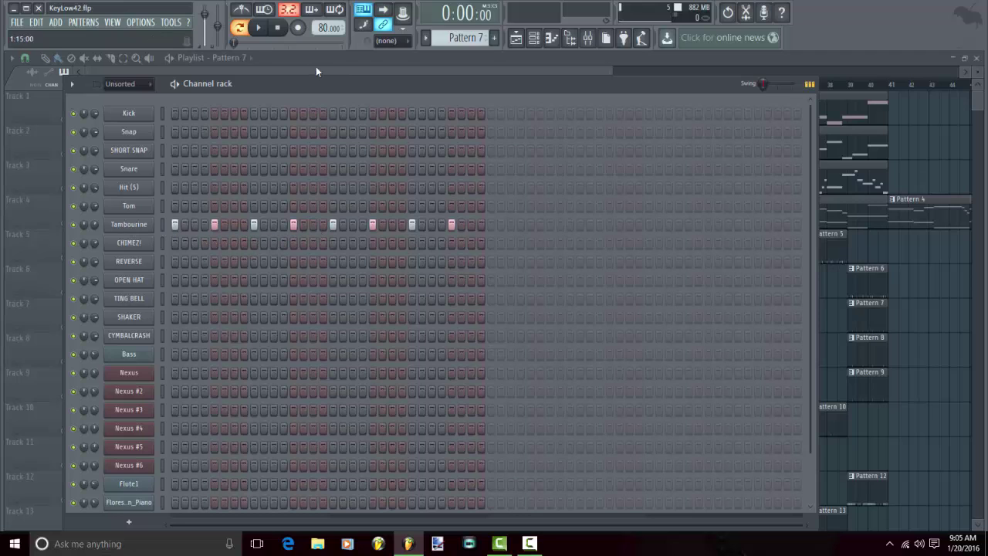
left_click(259, 28)
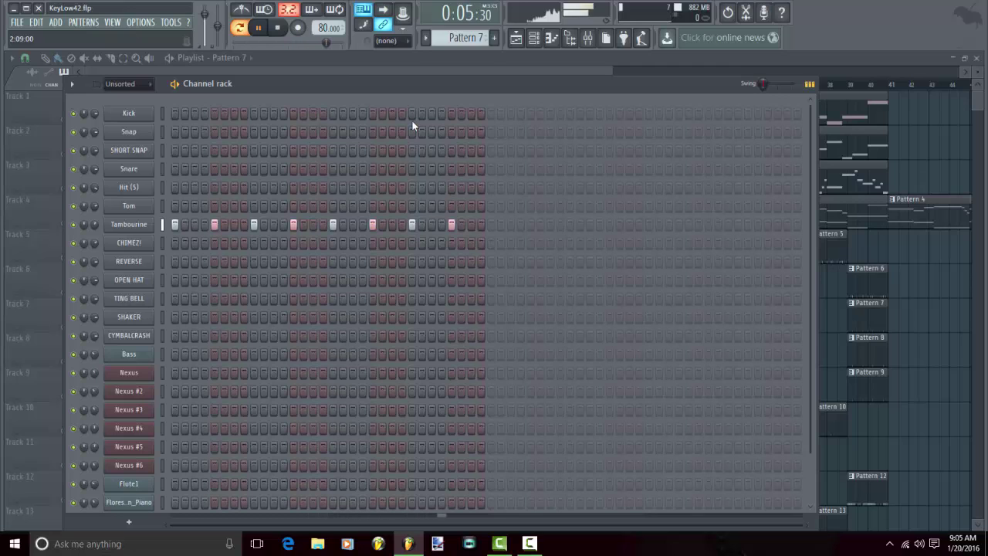
key("space")
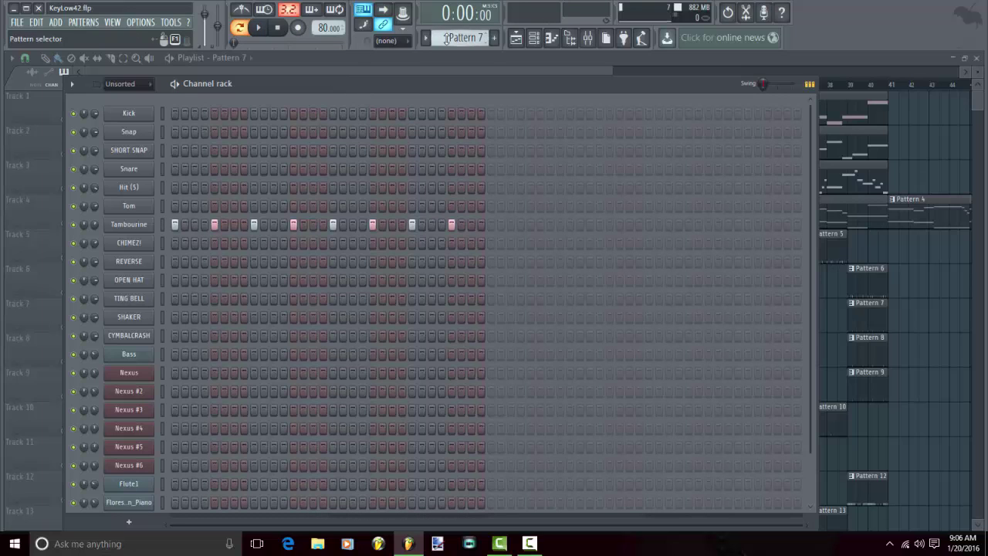
Switch to Pattern 8 and play its OPEN HAT steps.
scroll(466, 37, "up", 1)
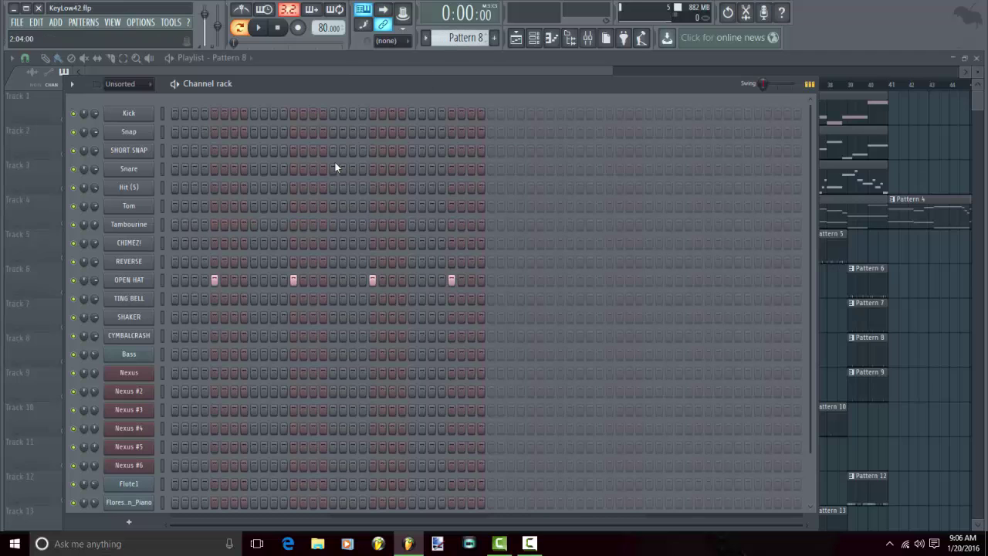
left_click(263, 34)
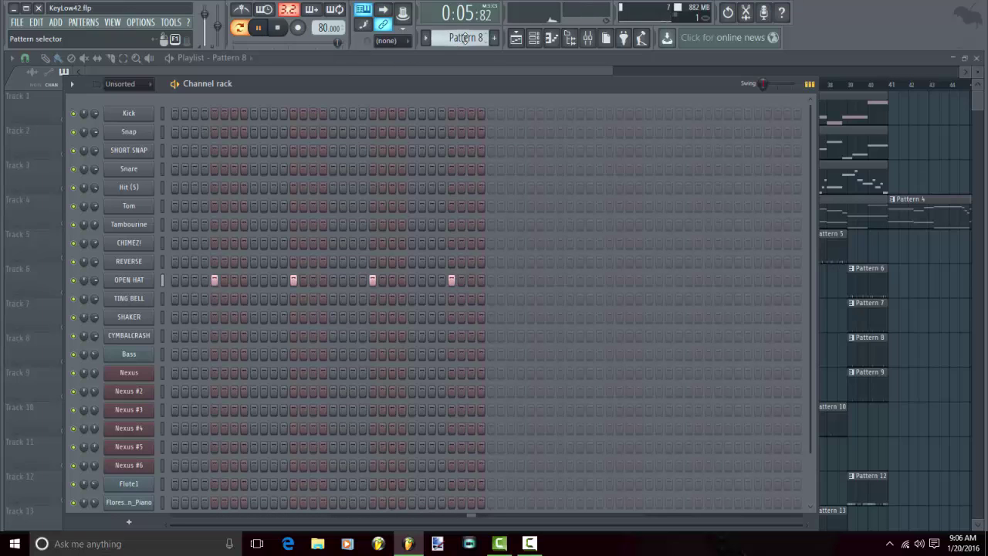
key("space")
Switch to Pattern 9 and play its TING BELL steps.
scroll(466, 38, "down", 1)
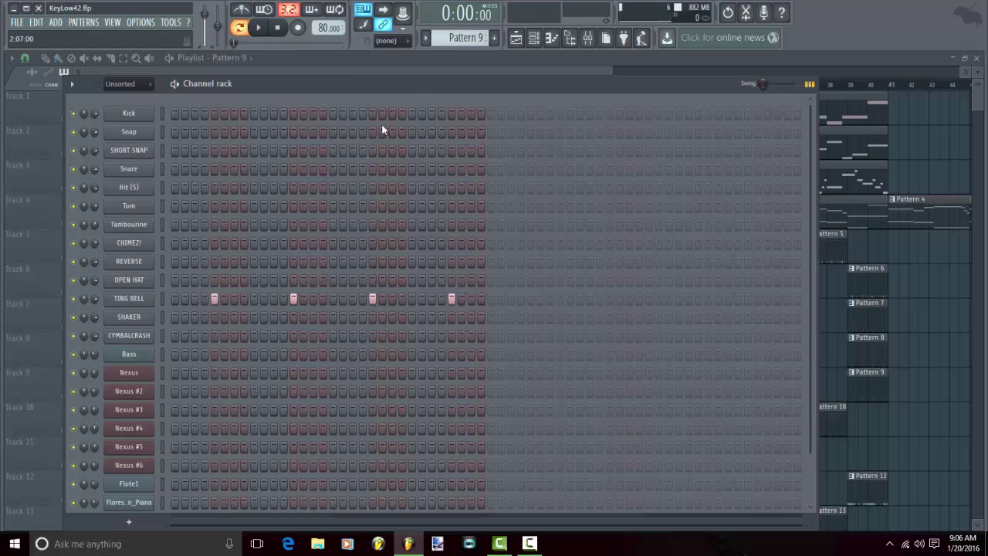
key("space")
key("space")
Play the SHAKER steps of Pattern 10 and the CYMBALCRASH note of Pattern 11.
scroll(456, 39, "down", 1)
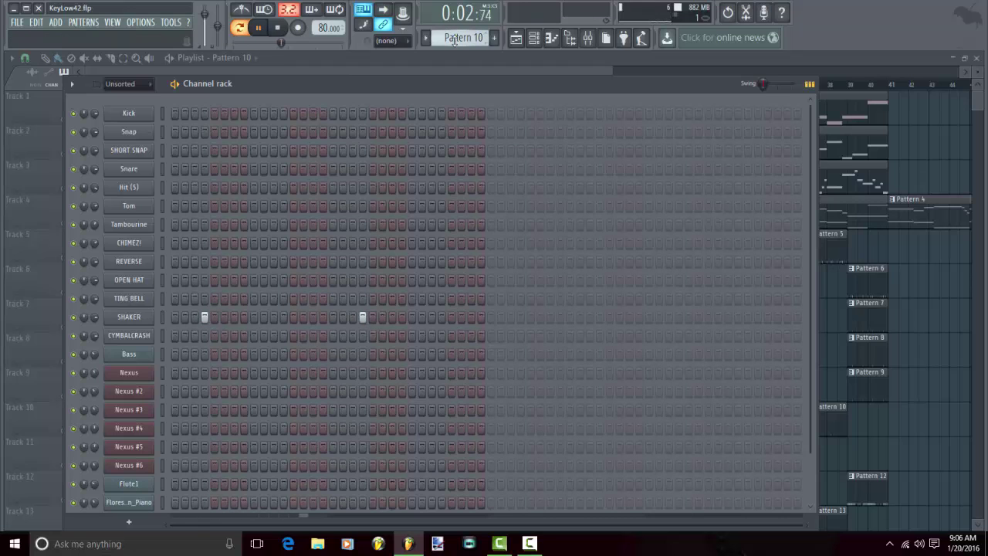
key("space")
scroll(454, 42, "down", 1)
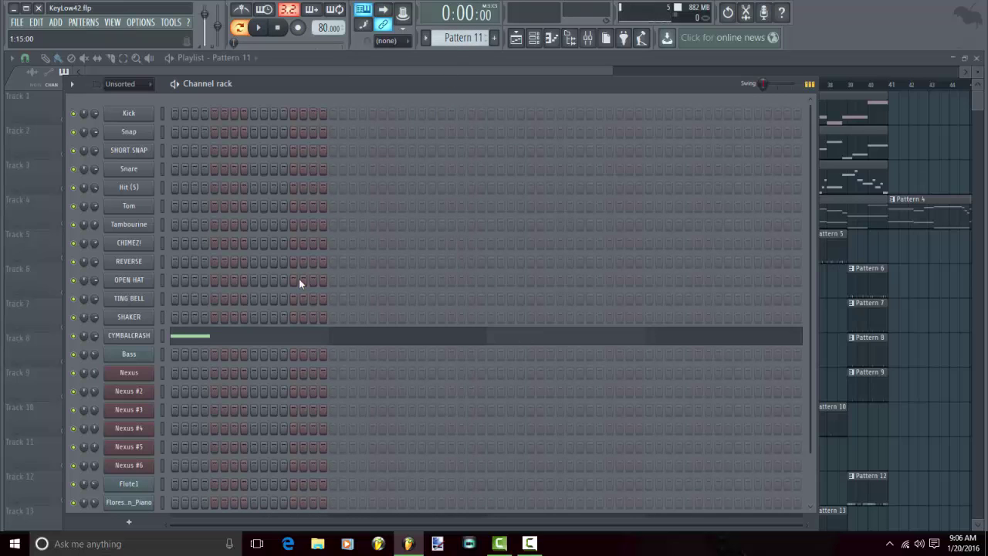
key("space")
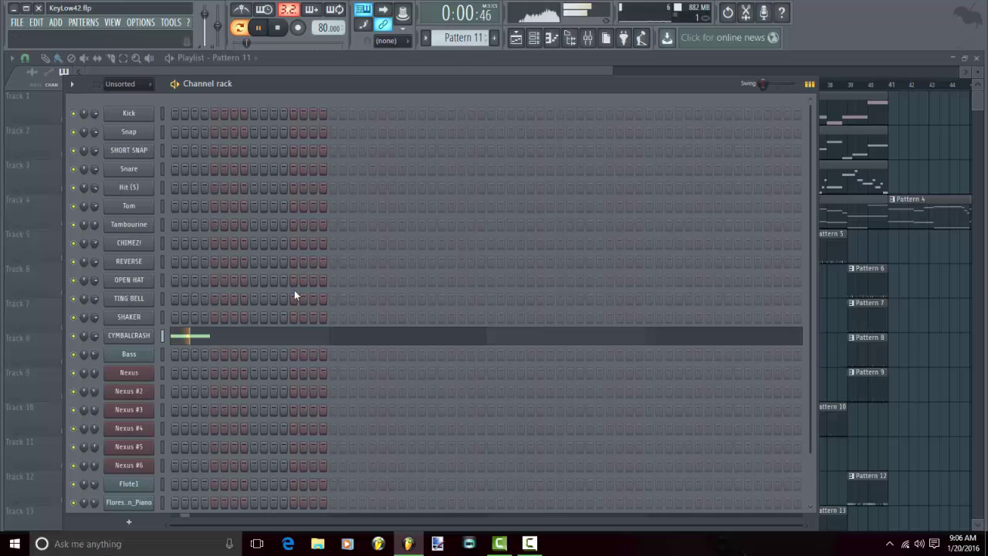
Stop Pattern 11's playback and open the Hit (5) notes of Pattern 12 in the piano roll.
key("space")
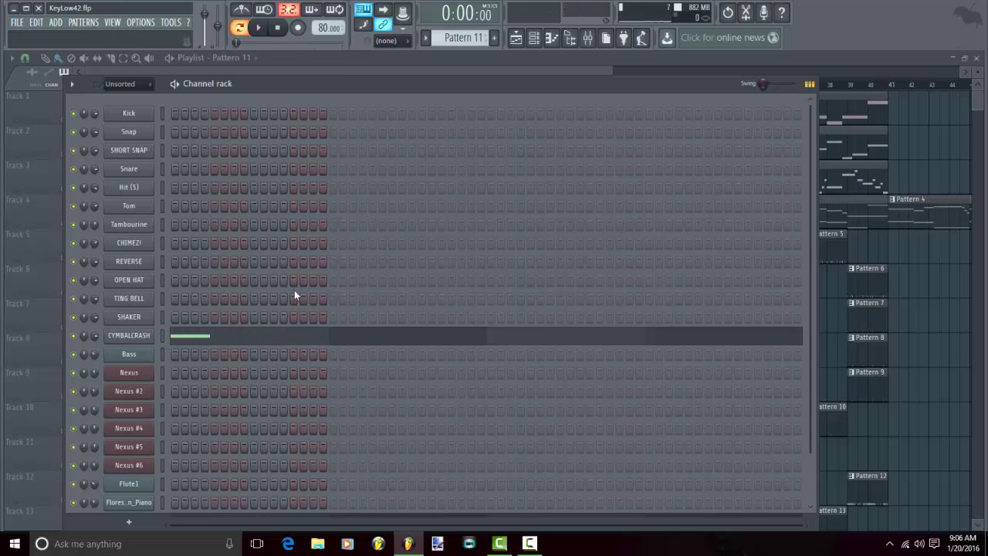
scroll(464, 37, "down", 1)
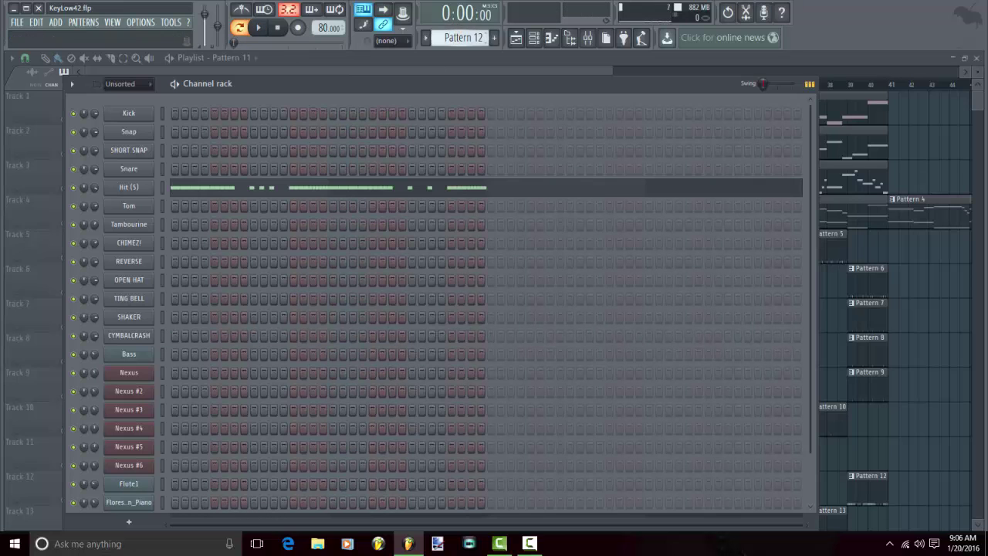
scroll(463, 37, "up", 1)
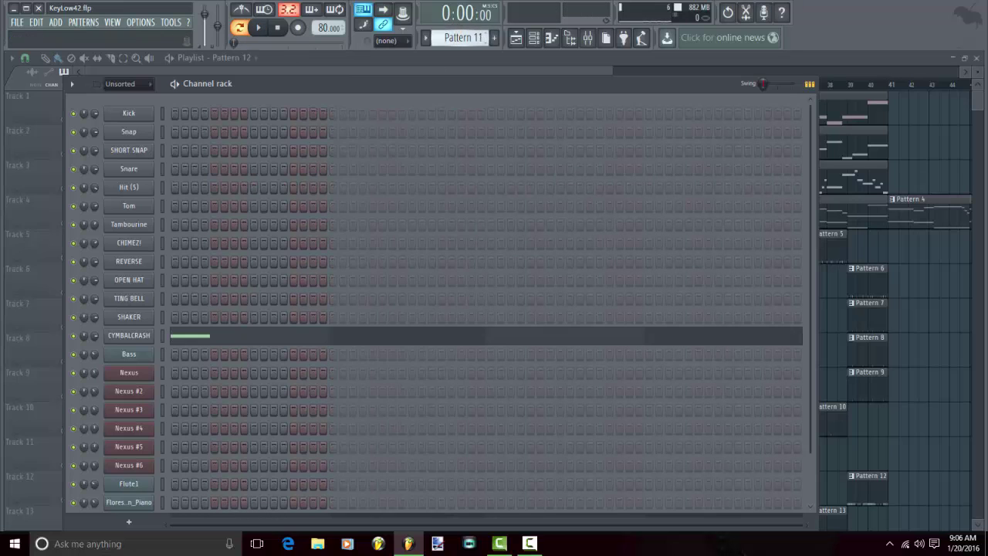
scroll(464, 37, "down", 1)
left_click(353, 186)
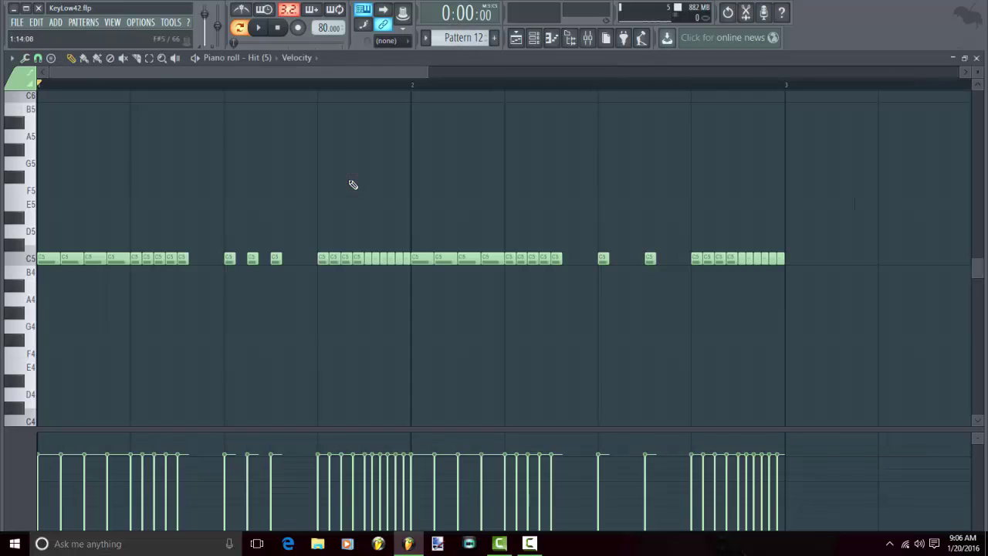
Show the Pan values of the Hit (5) notes in Pattern 12, and return to their Velocity values.
left_click(300, 58)
left_click(306, 81)
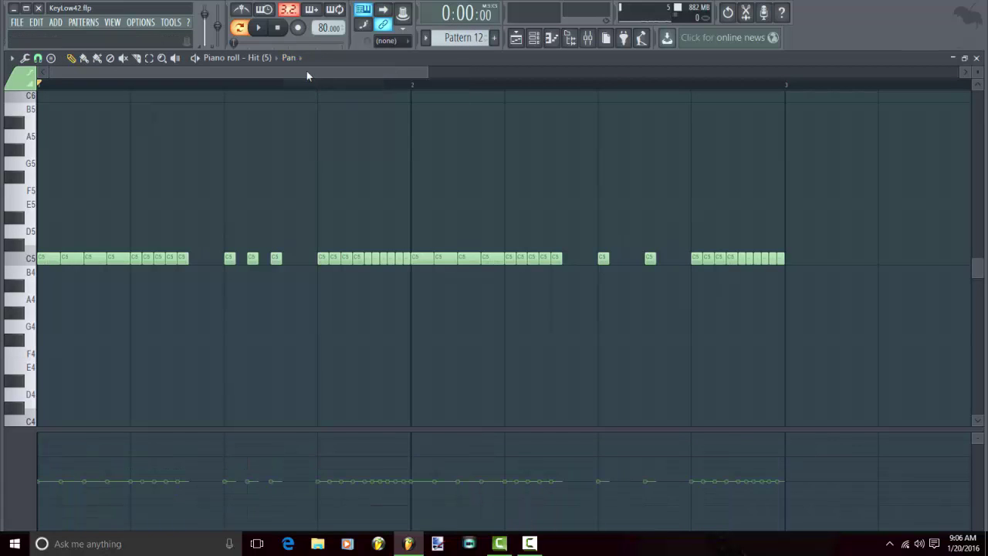
left_click(305, 58)
left_click(312, 94)
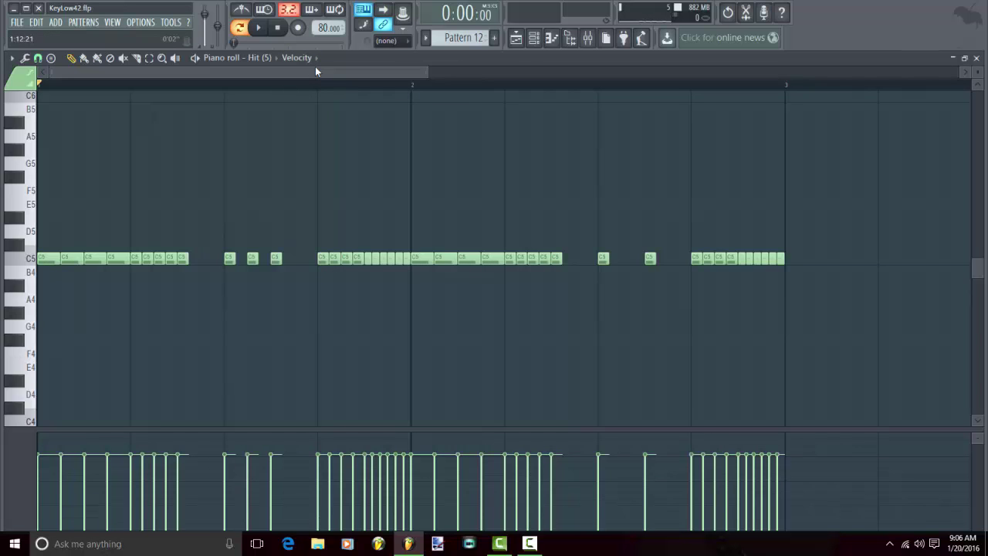
Play the Hit (5) notes of Pattern 12 and close their piano roll.
key("space")
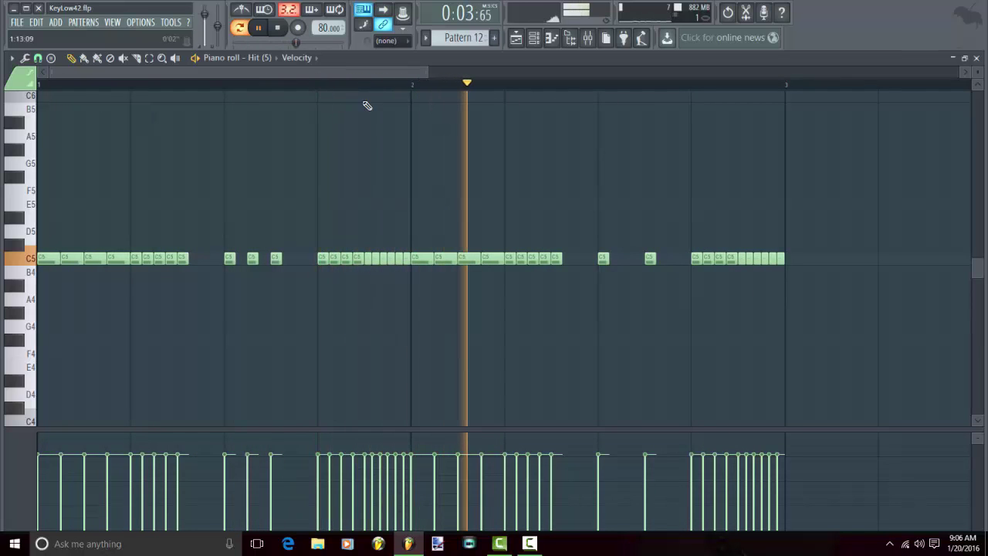
key("space")
left_click(977, 59)
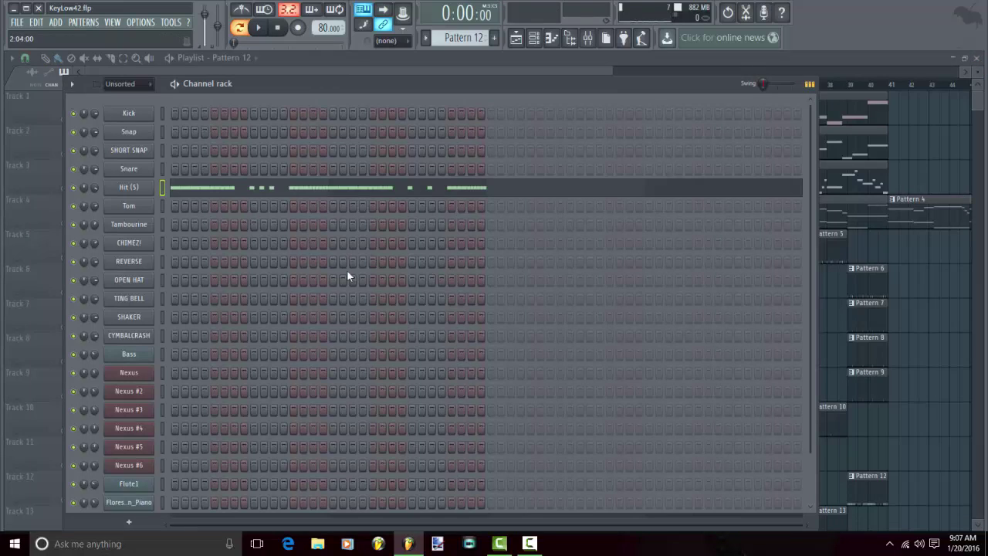
Switch to Pattern 13, play its Hit (5) notes in the piano roll, and return to the channel rack.
scroll(463, 37, "down", 1)
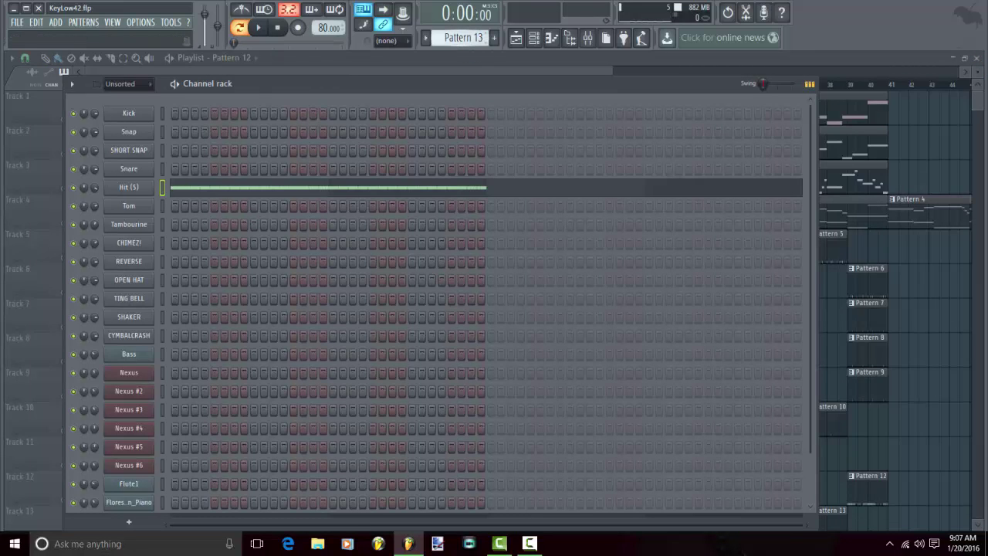
scroll(463, 37, "up", 1)
scroll(463, 37, "down", 1)
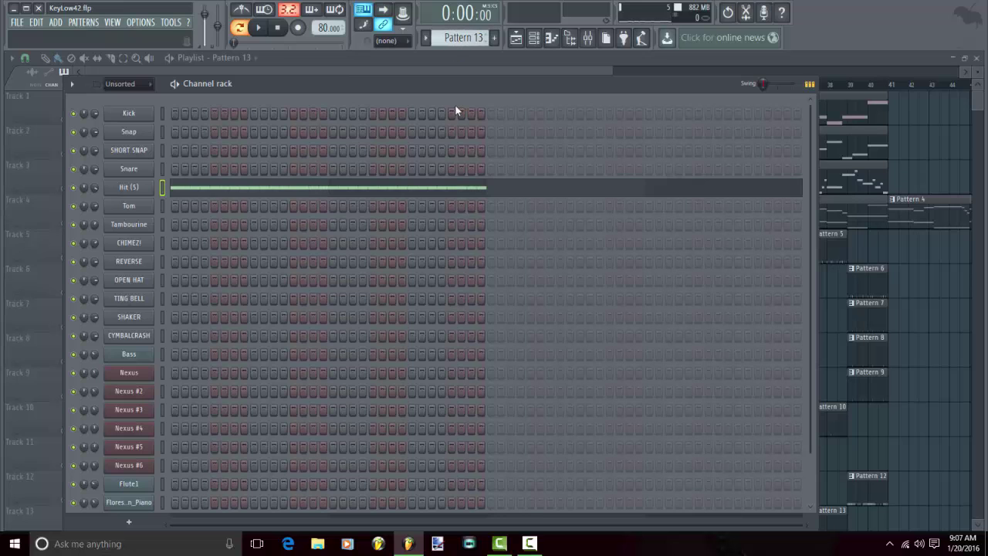
left_click(394, 187)
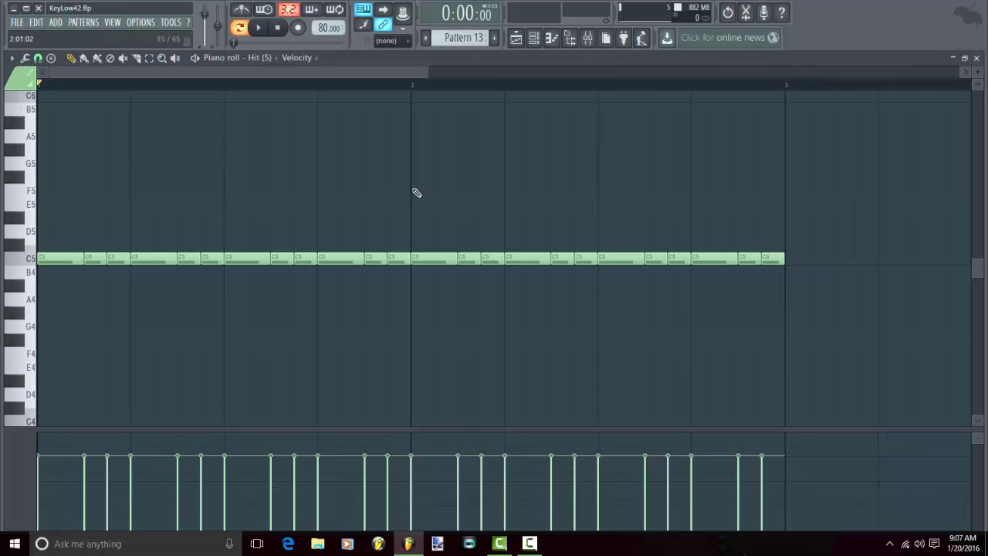
key("space")
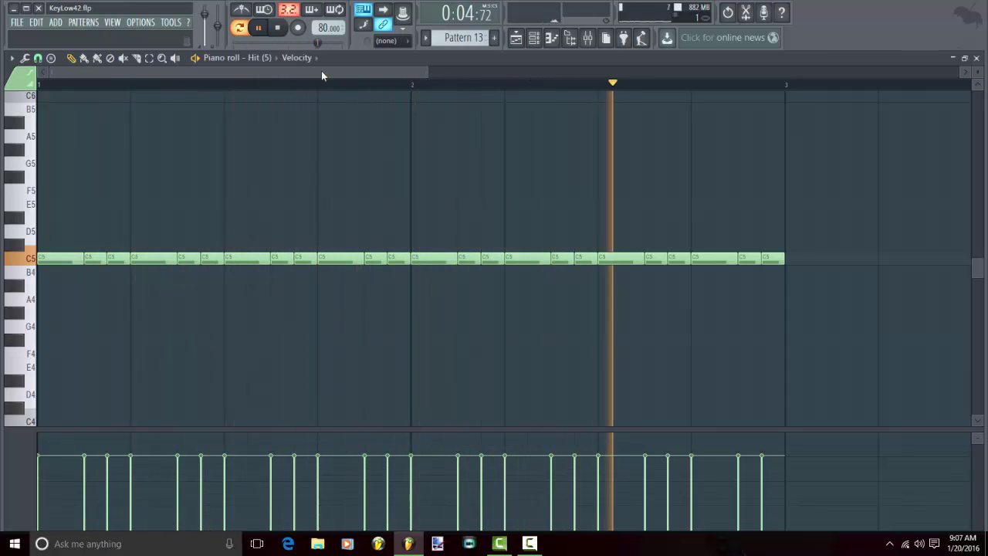
key("space")
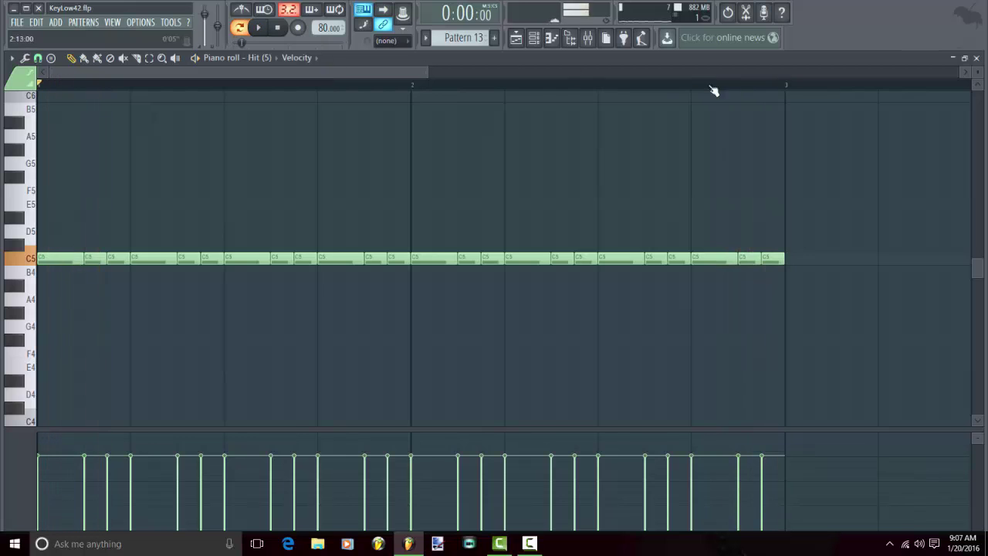
left_click(976, 59)
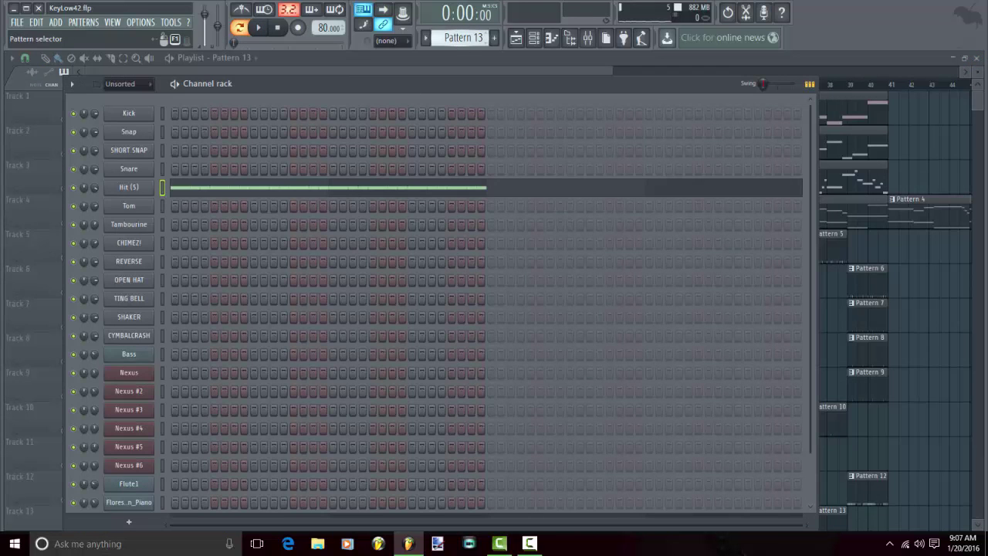
Switch to Pattern 14 and play its Bass notes in the piano roll while adjusting the master volume.
scroll(456, 39, "down", 1)
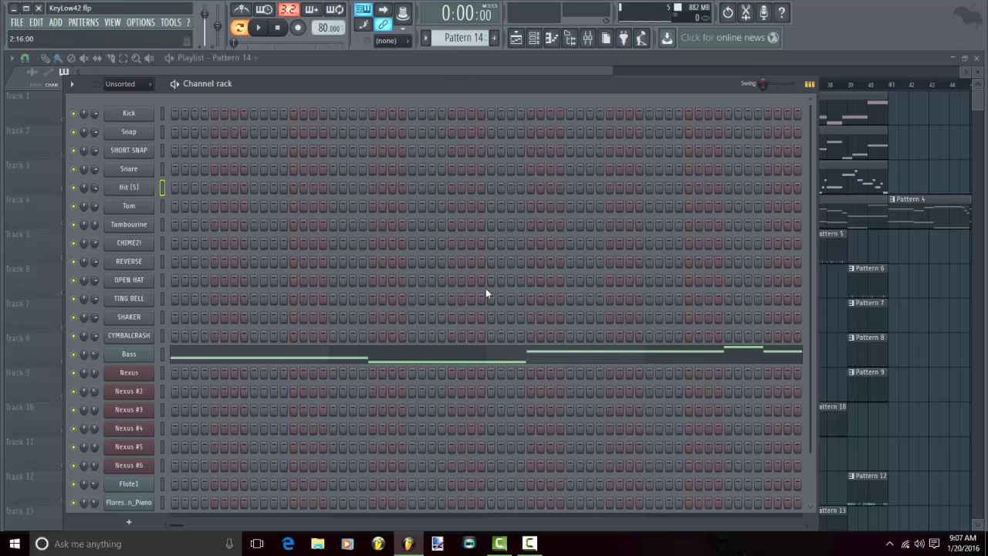
left_click(351, 360)
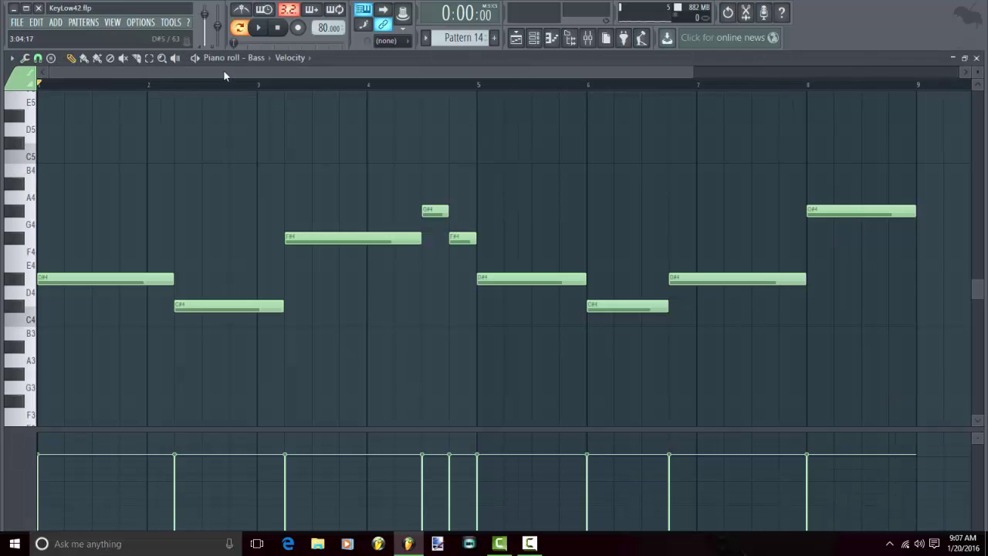
left_click(267, 30)
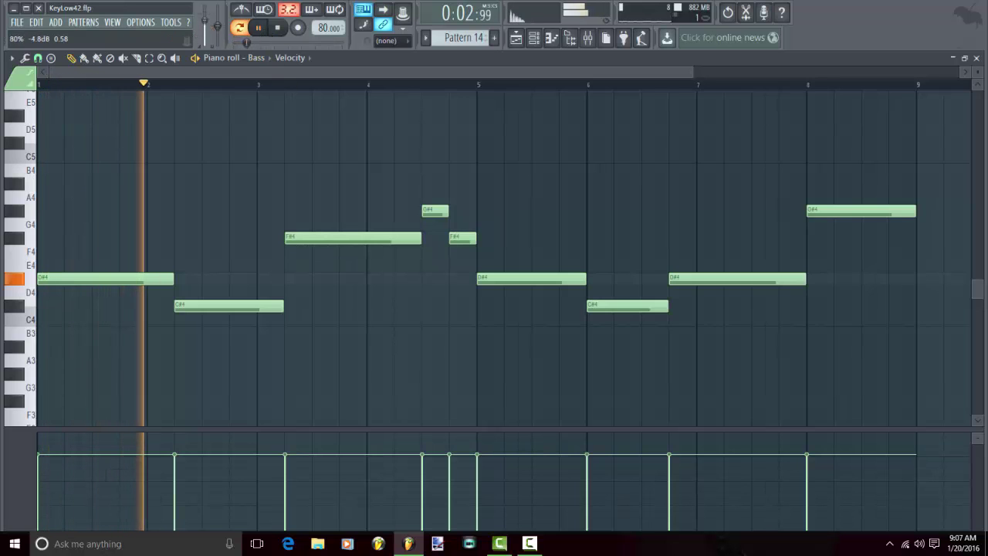
scroll(206, 29, "down", 2)
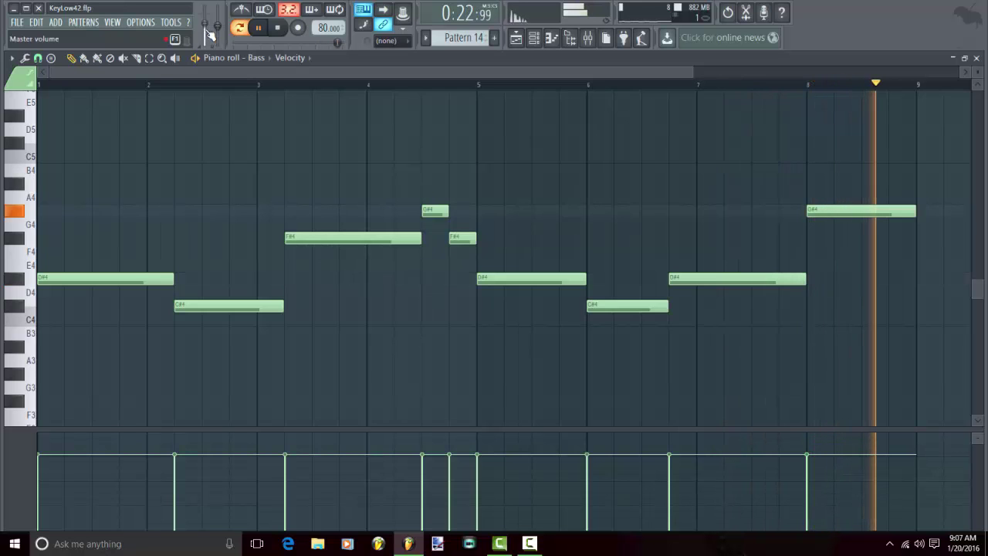
key("space")
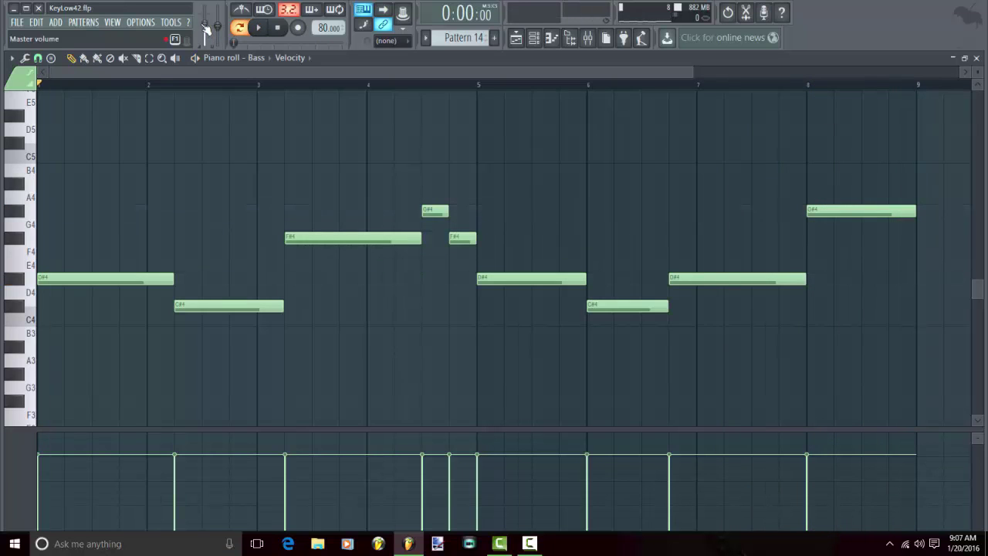
right_click(207, 31)
left_click(211, 31)
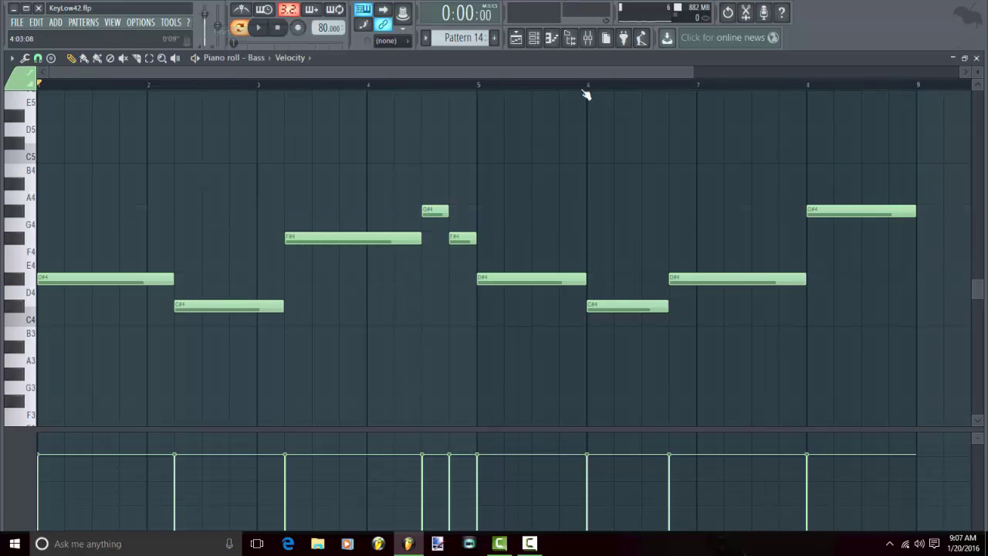
left_click(977, 57)
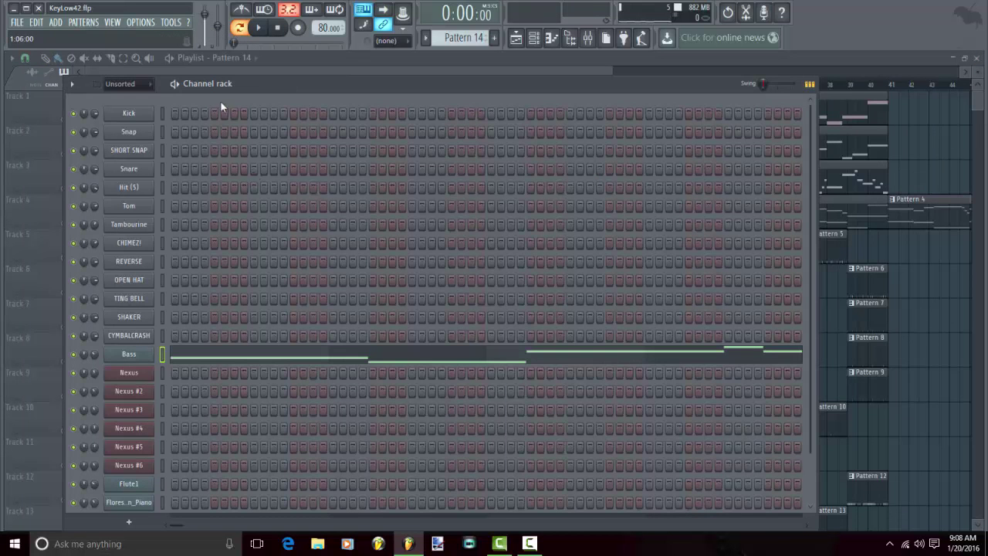
Look over the playlist arrangement and the list of channels in the channel rack.
left_click(251, 72)
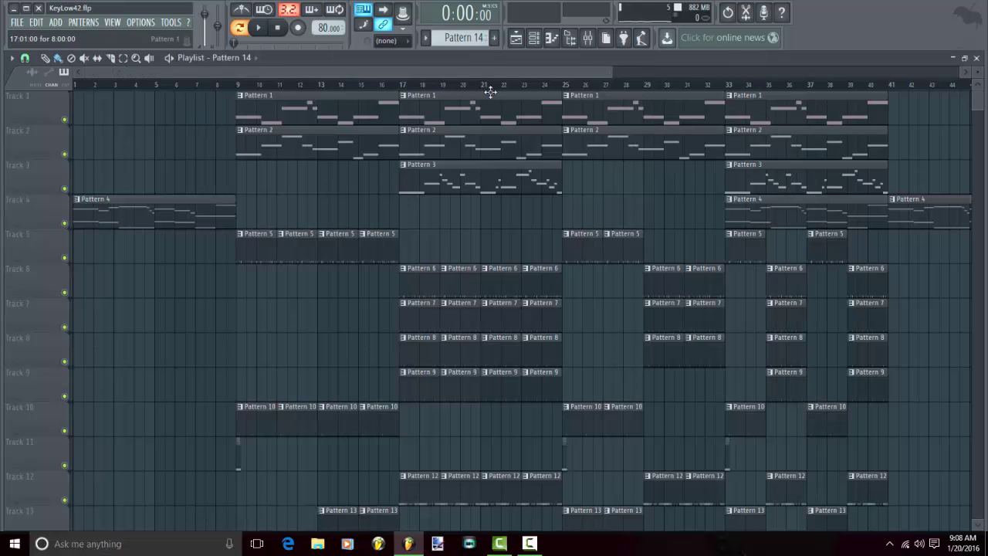
left_click(534, 38)
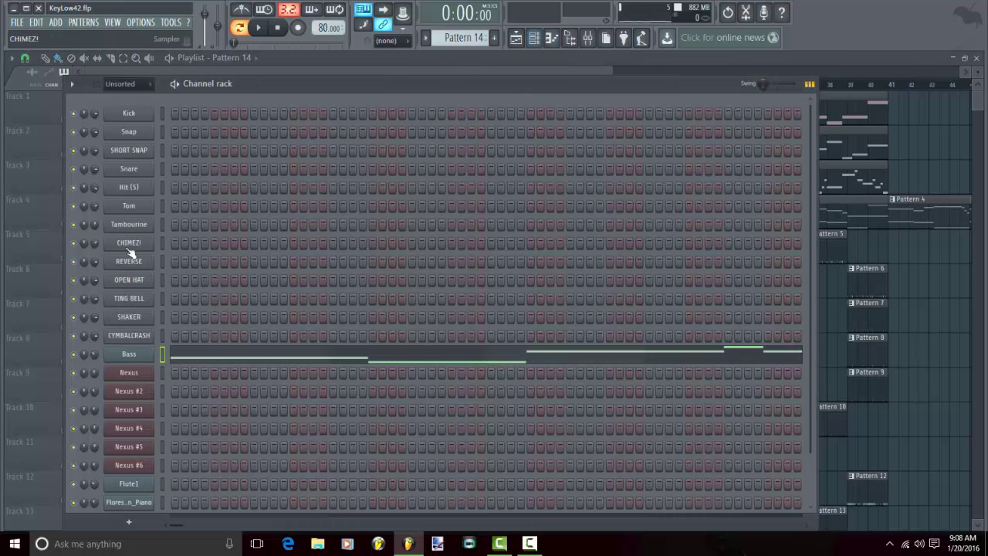
scroll(223, 255, "down", 2)
scroll(152, 324, "up", 1)
scroll(157, 306, "up", 1)
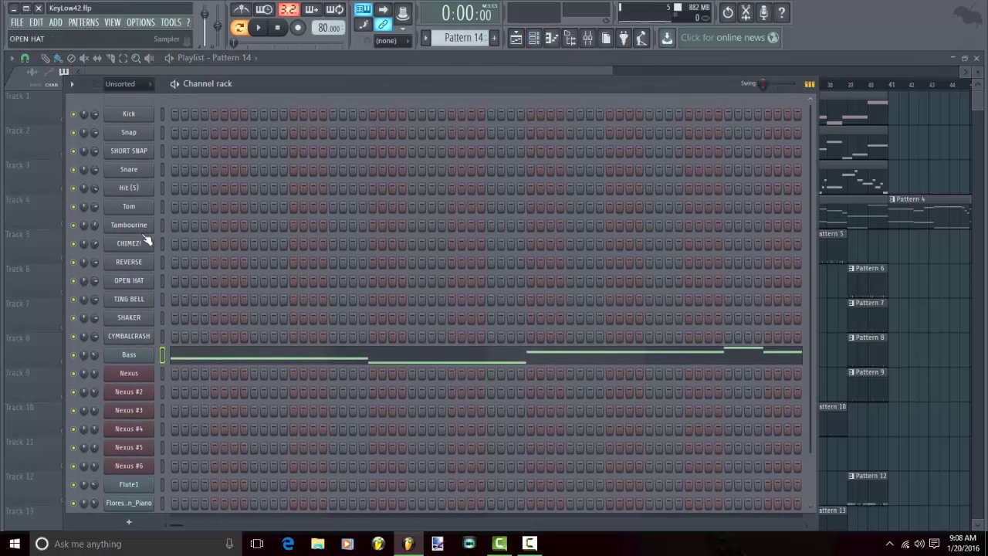
left_click(338, 72)
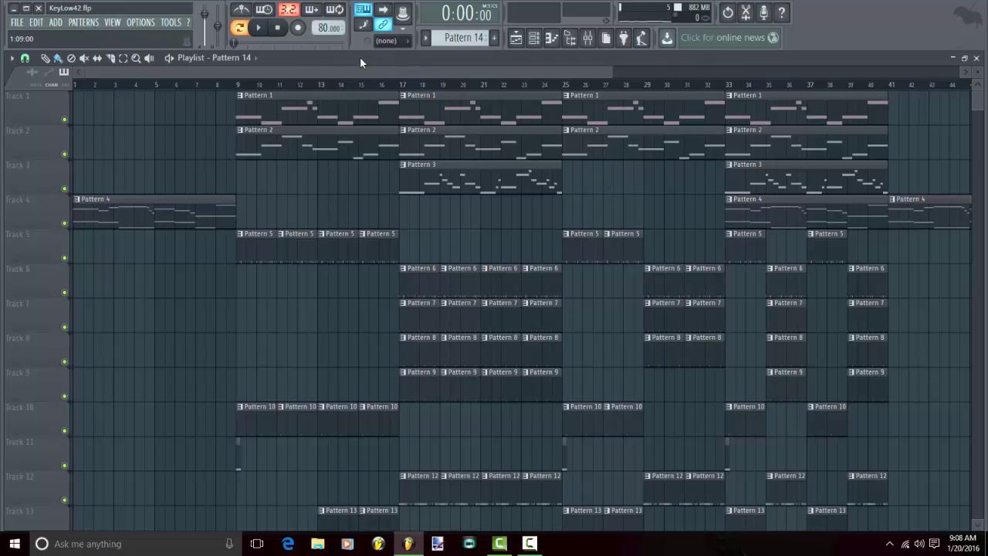
Play the full arrangement in song mode from bar 1 and review the pattern clips on all playlist tracks.
left_click(249, 29)
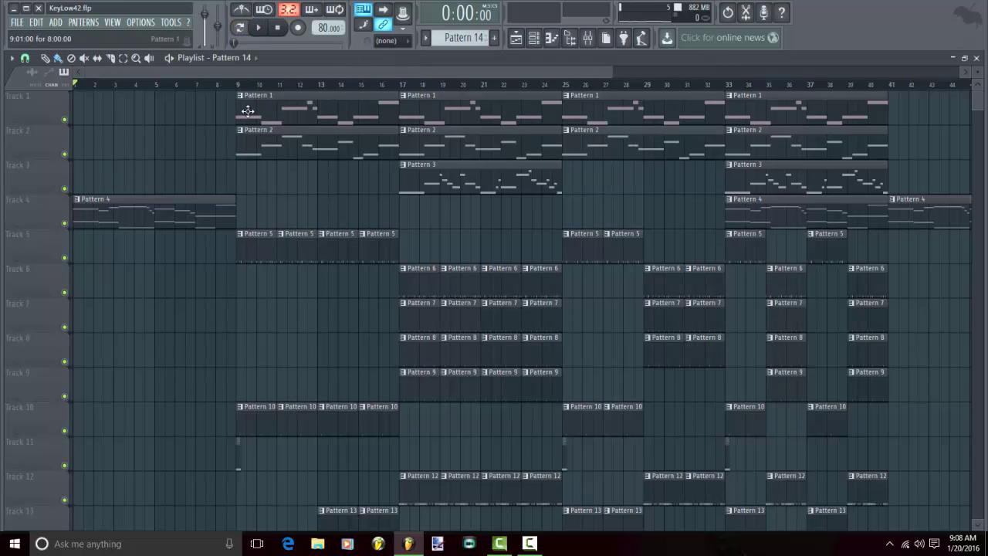
left_click(260, 29)
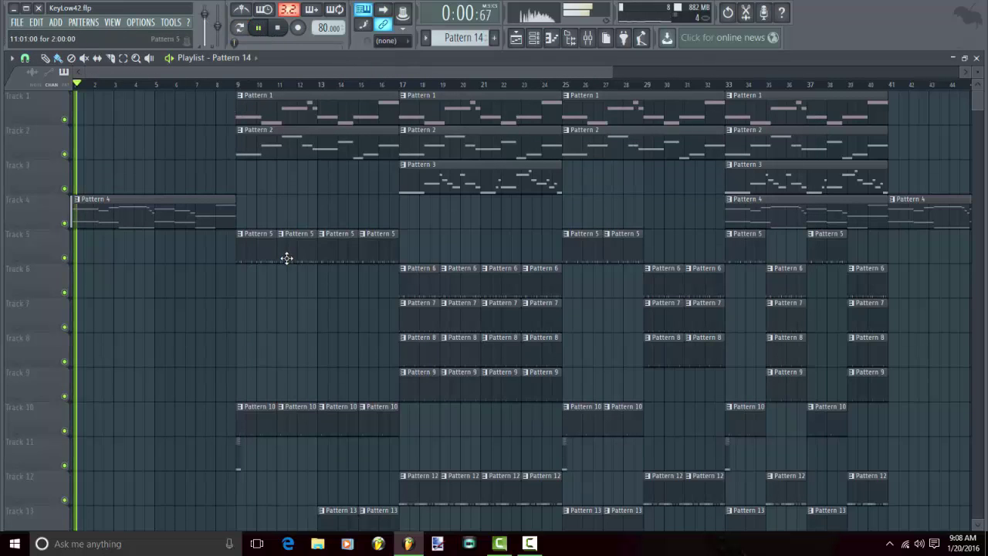
scroll(286, 268, "down", 4)
scroll(289, 271, "down", 3)
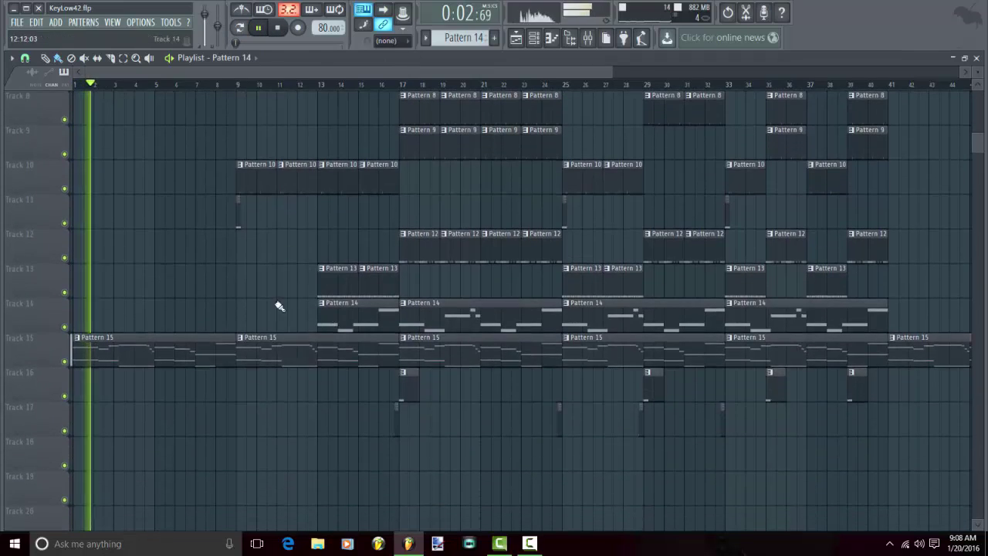
scroll(266, 299, "up", 4)
scroll(179, 146, "up", 1)
scroll(201, 146, "down", 1)
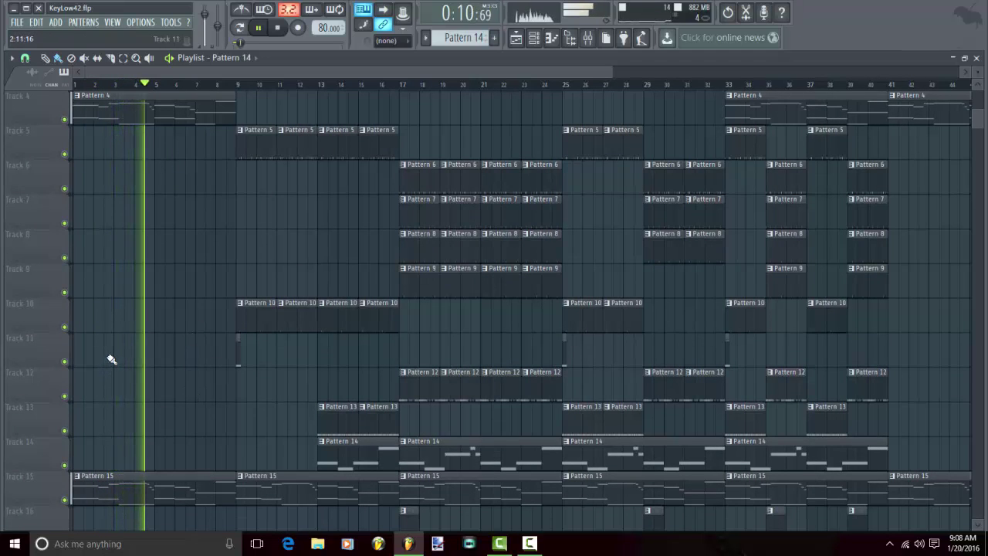
scroll(115, 357, "down", 2)
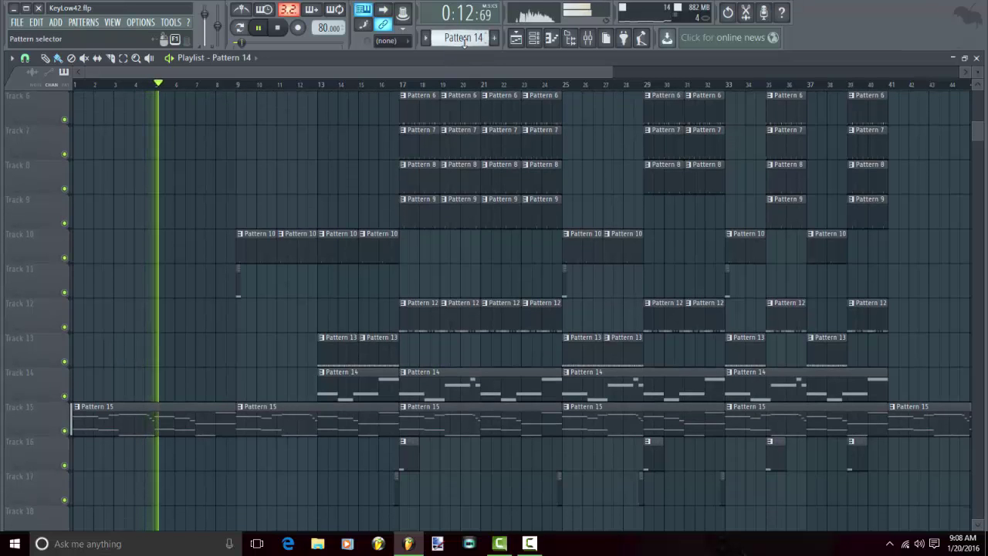
Stop the song, switch to Pattern 15, and play its Nexus #6 notes in the piano roll in pattern mode.
scroll(464, 37, "down", 1)
key("space")
left_click(551, 38)
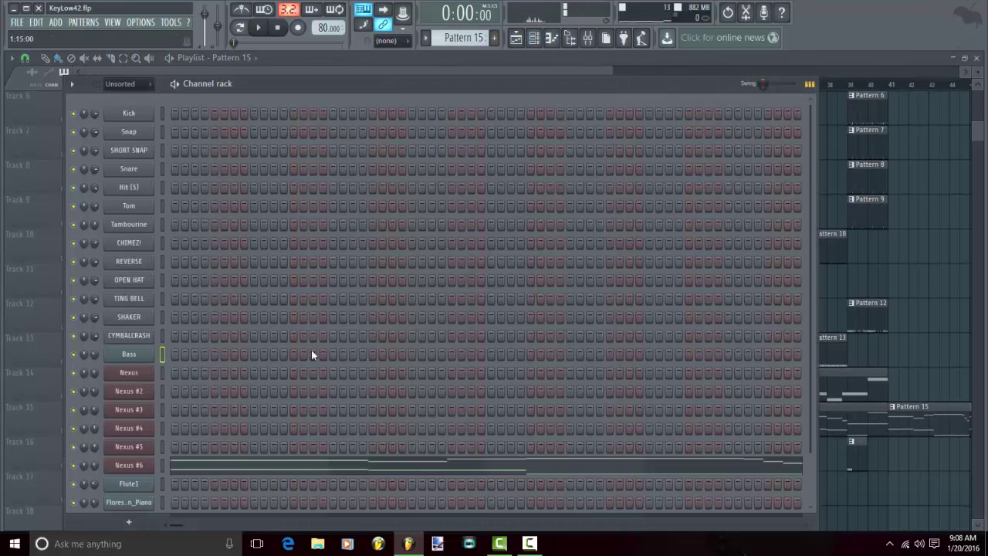
scroll(311, 351, "down", 2)
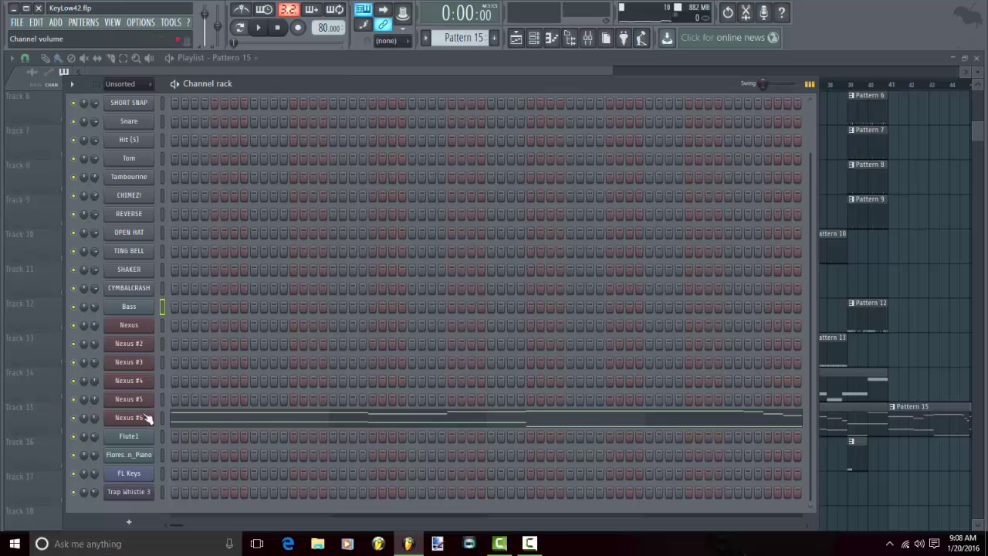
left_click(191, 417)
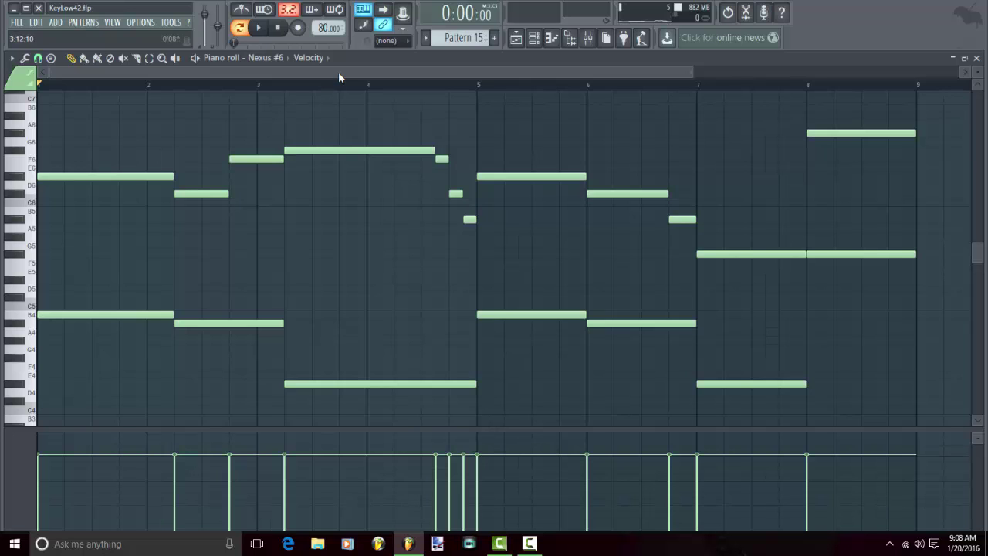
key("space")
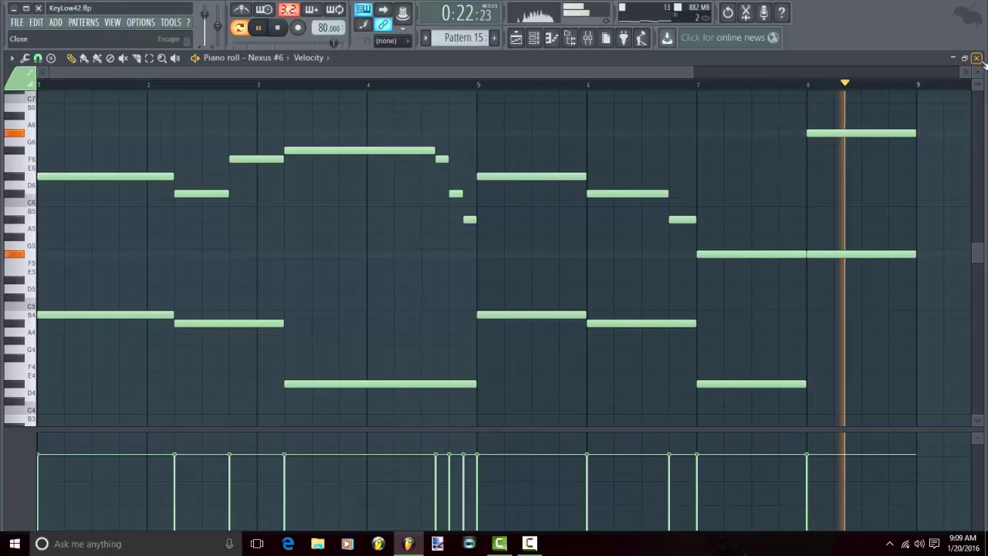
key("space")
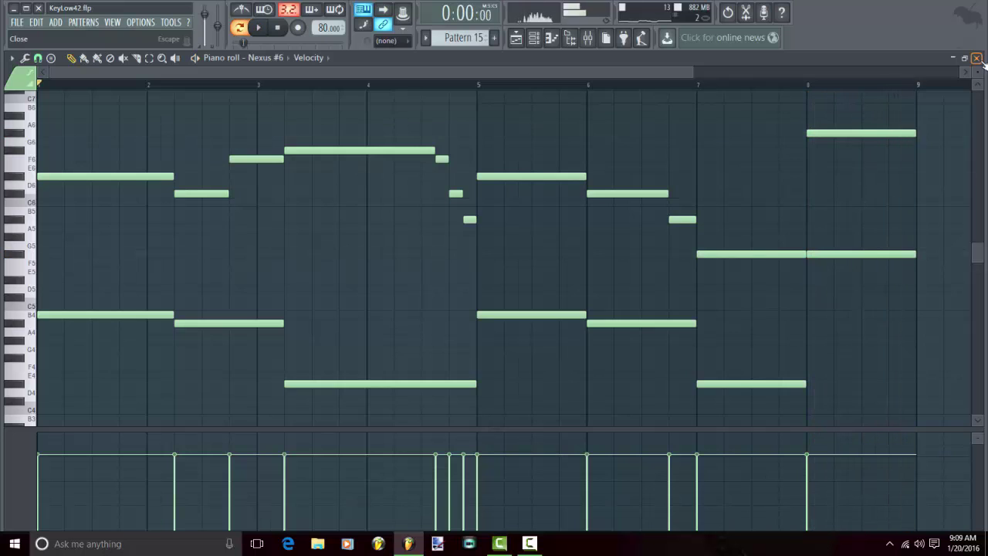
Close the piano roll, play the full song from bar 1 while reviewing the clips on all playlist tracks, and stop playback.
left_click(977, 58)
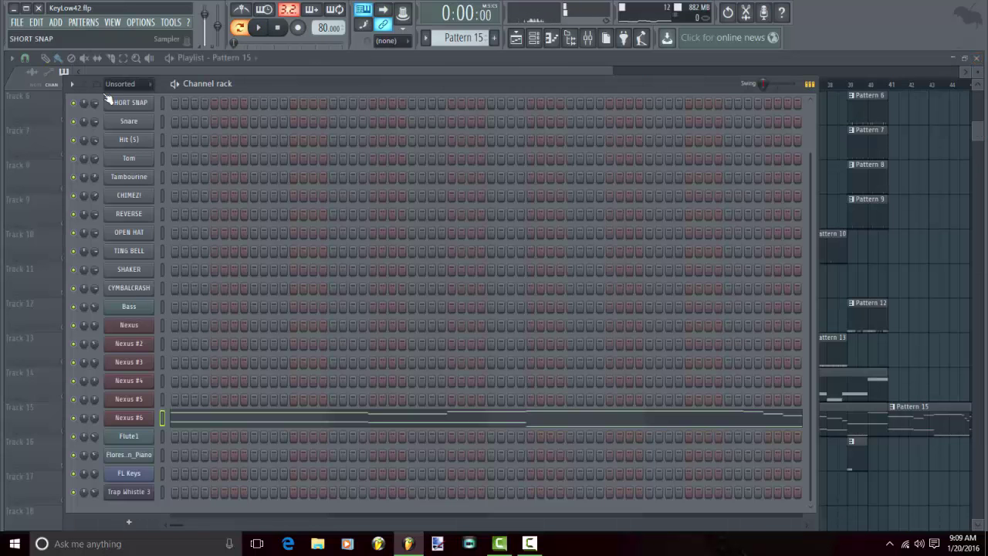
left_click(275, 68)
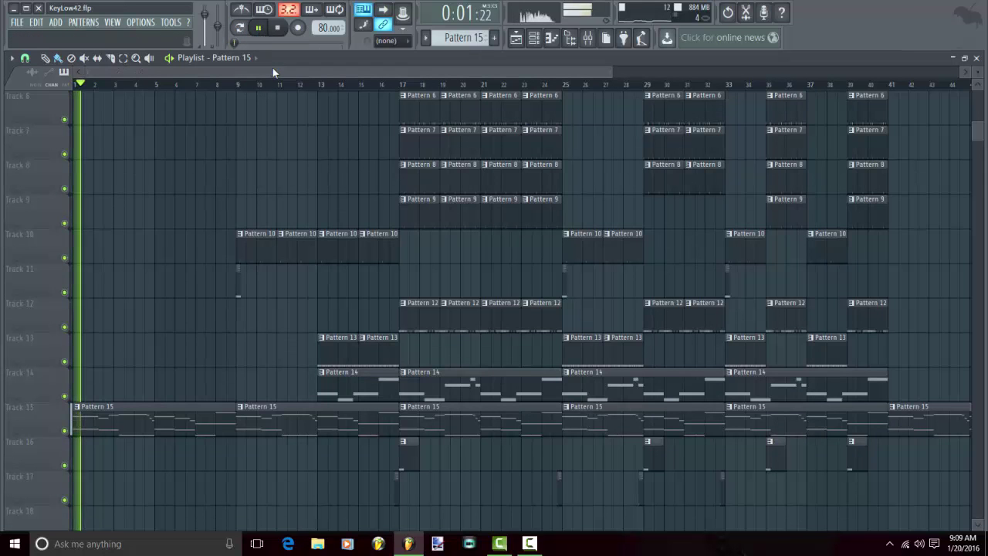
scroll(304, 159, "up", 5)
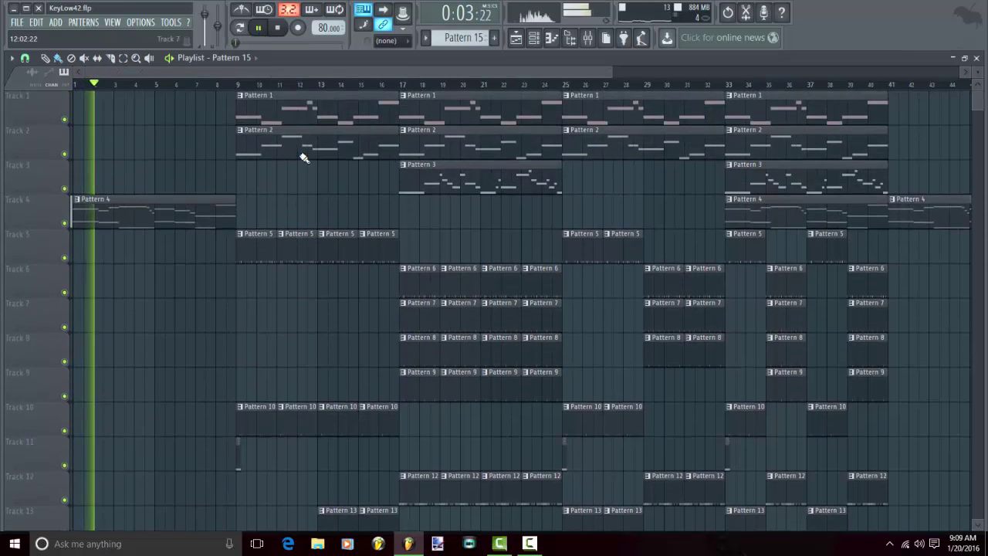
scroll(340, 88, "down", 3)
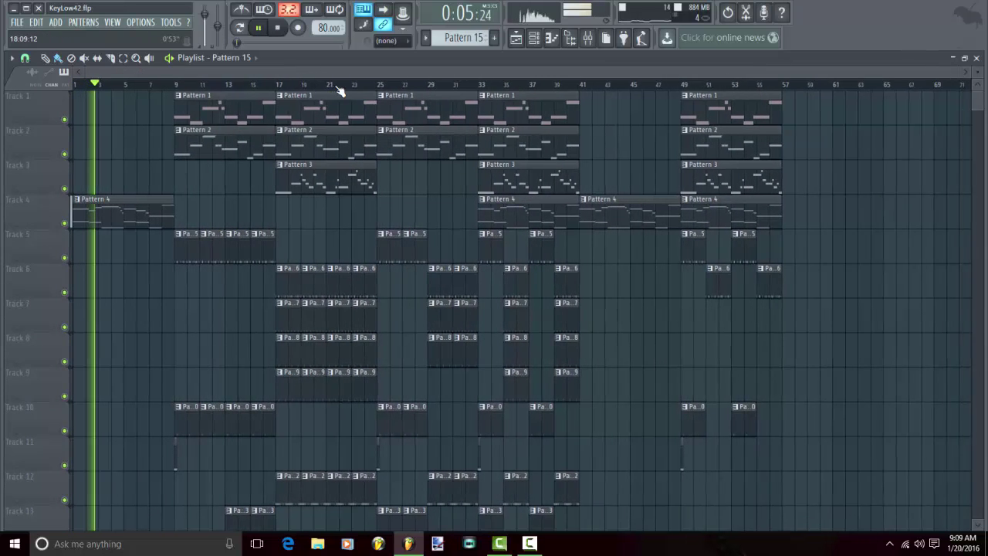
scroll(463, 147, "down", 1)
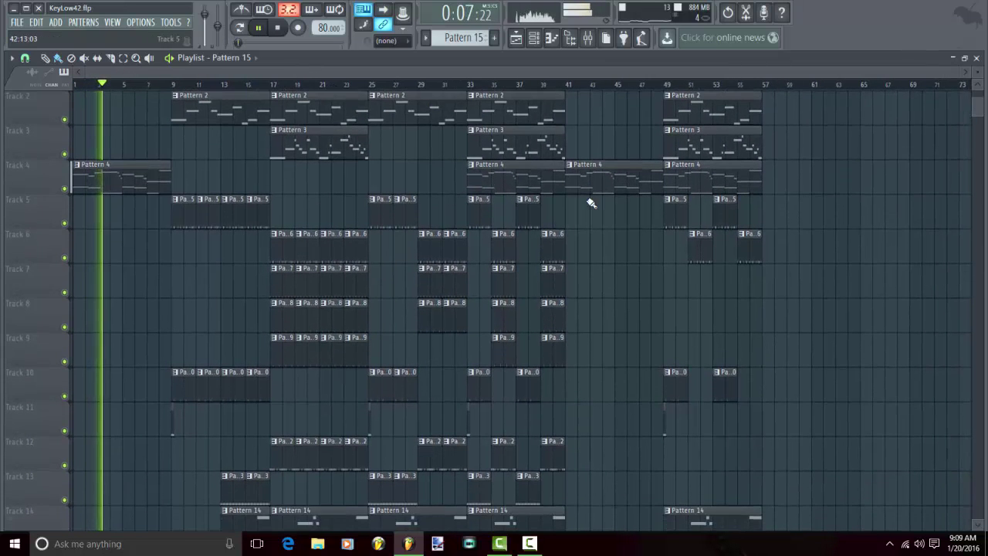
scroll(591, 199, "up", 1)
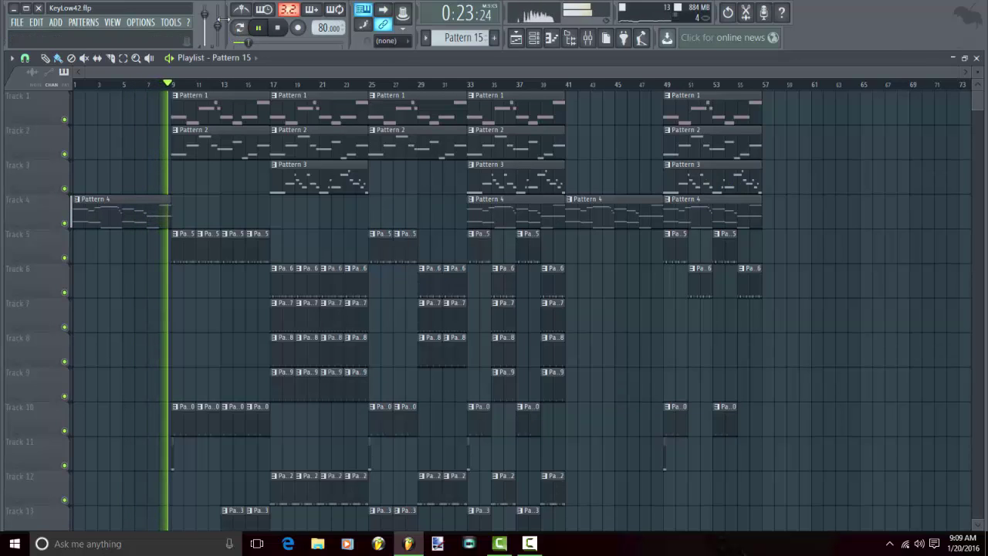
scroll(204, 17, "down", 3)
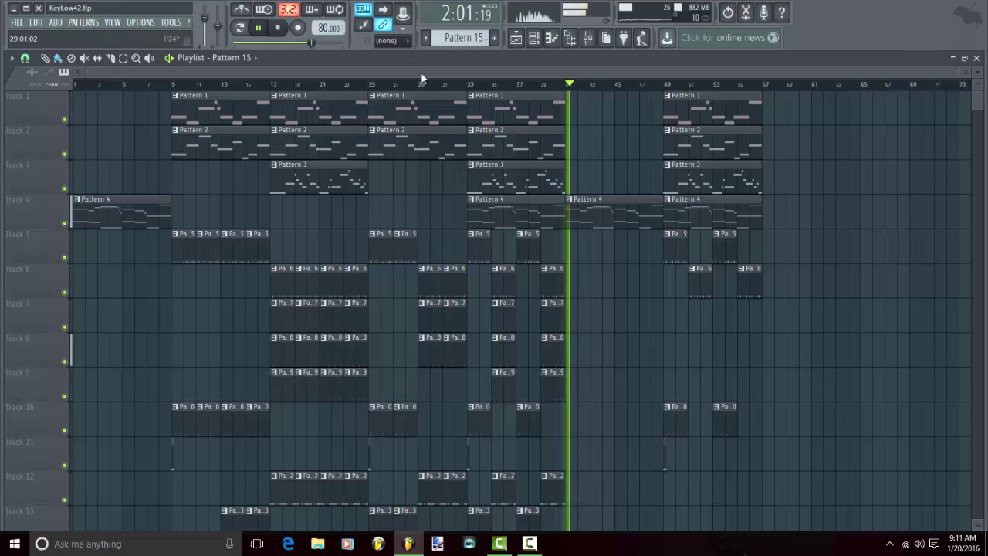
key("space")
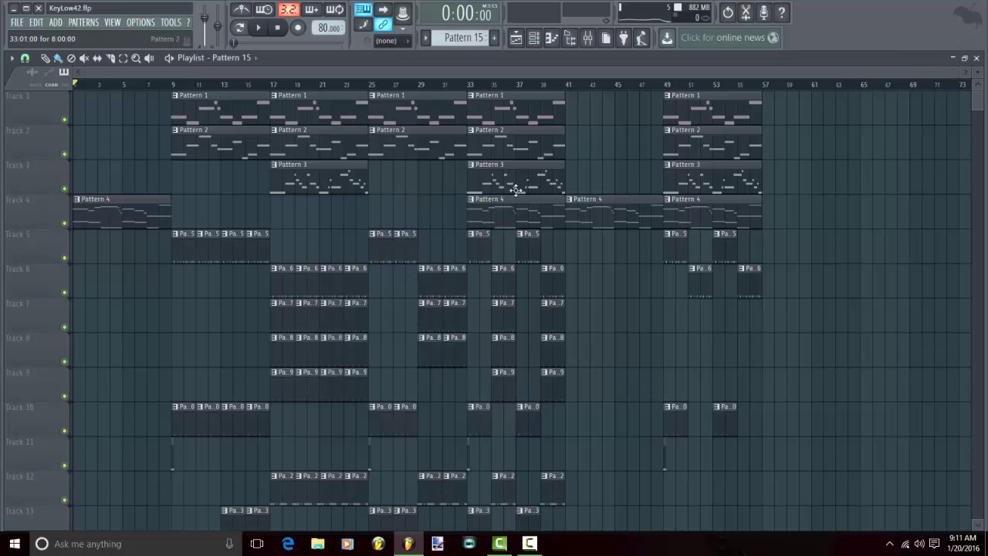
Review the effect chains of Kick, SHORT SNAP, REVERSE, CYMBALCRASH, Nexus #6, Nexus #5, Flute1 and Nexus in the mixer, and close it.
left_click(588, 38)
left_click(193, 194)
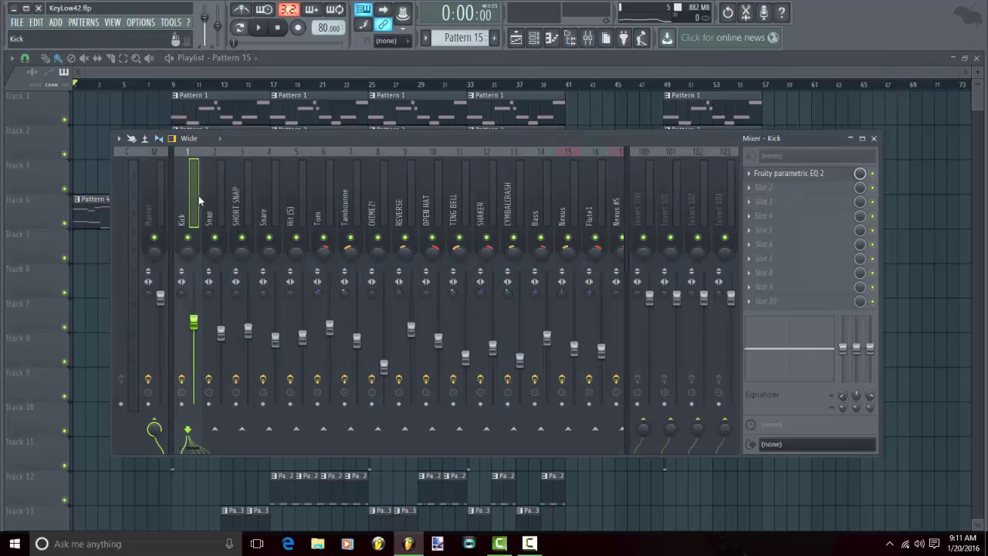
left_click(250, 202)
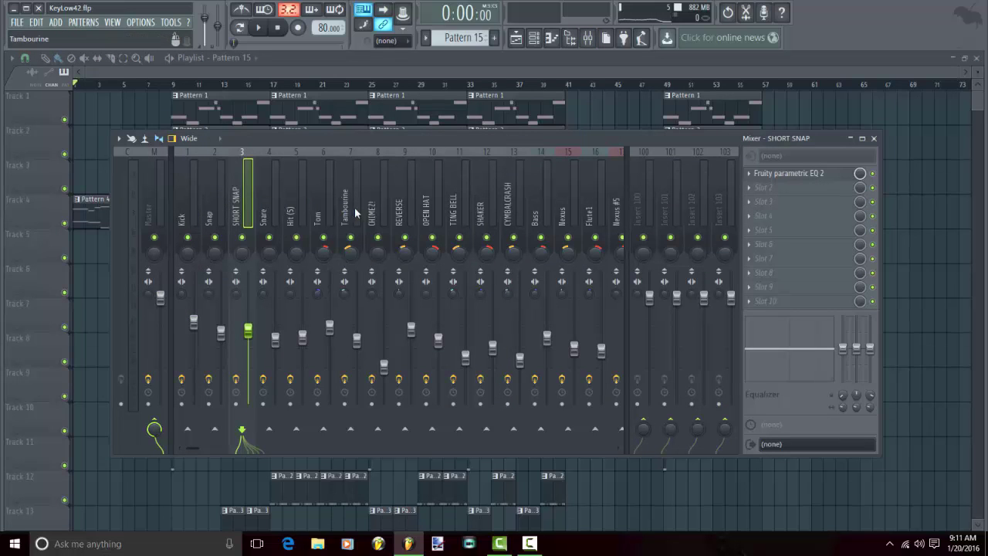
left_click(401, 220)
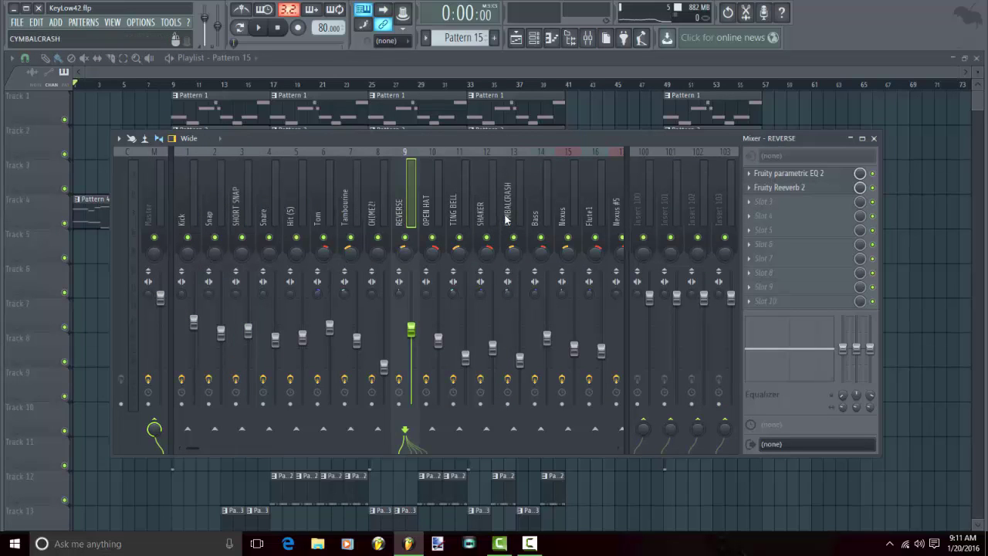
left_click(507, 220)
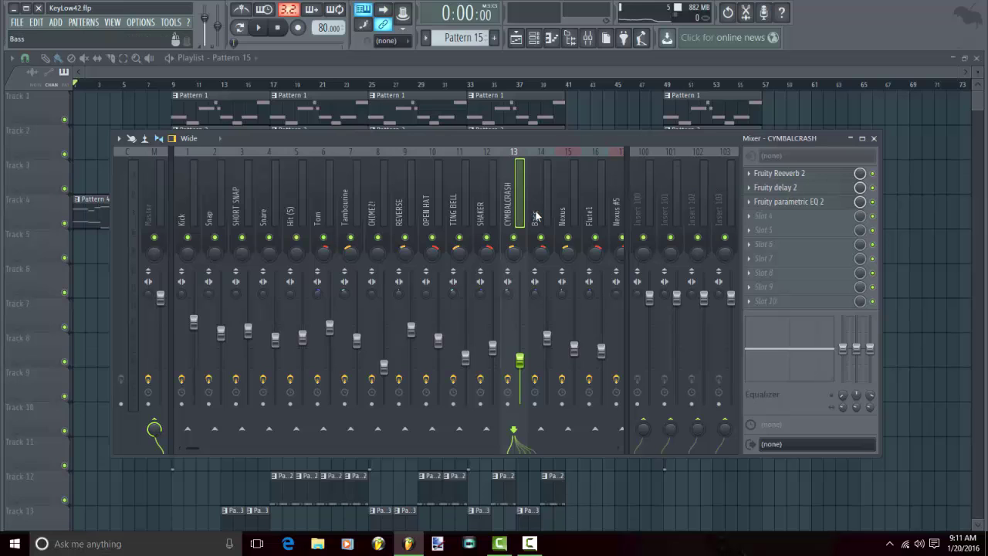
scroll(537, 217, "down", 3)
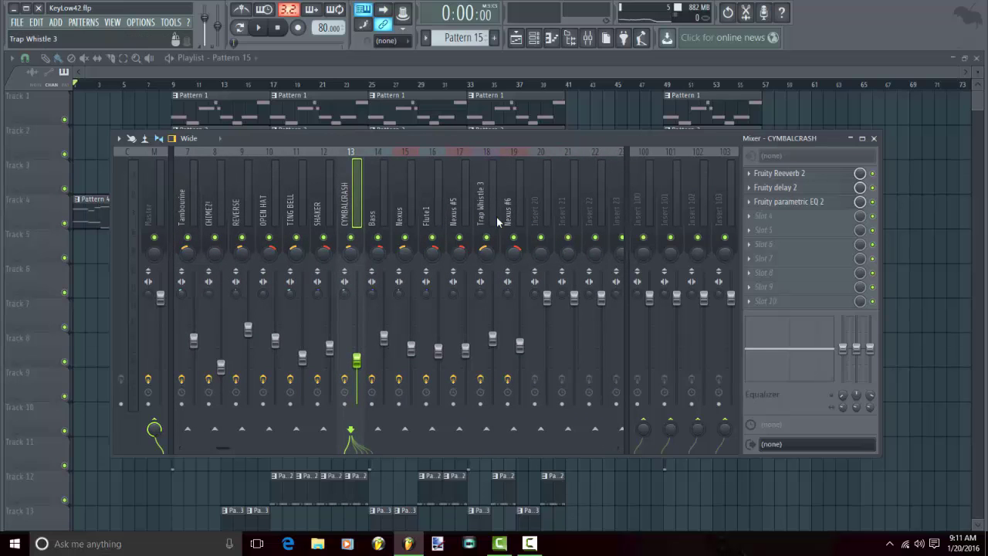
left_click(508, 220)
left_click(454, 221)
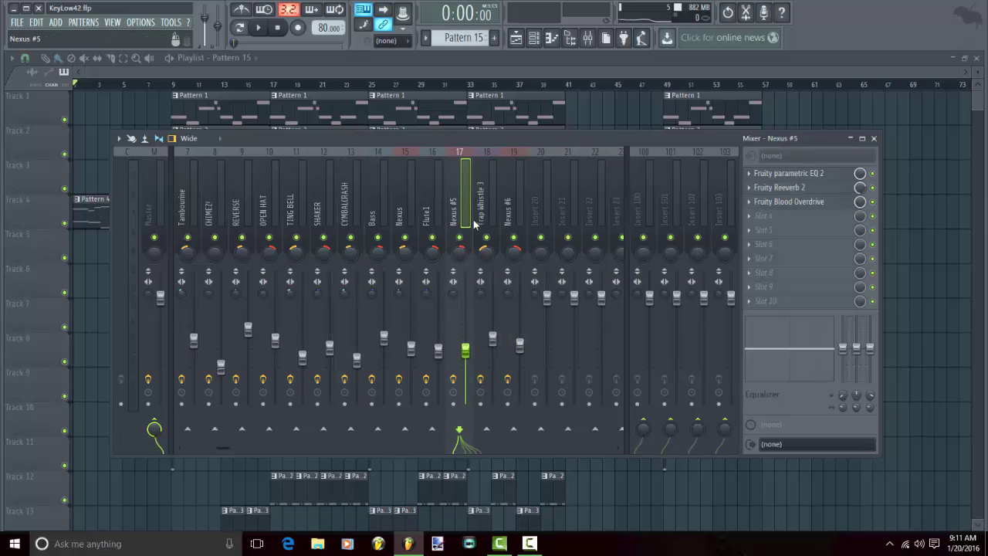
left_click(429, 223)
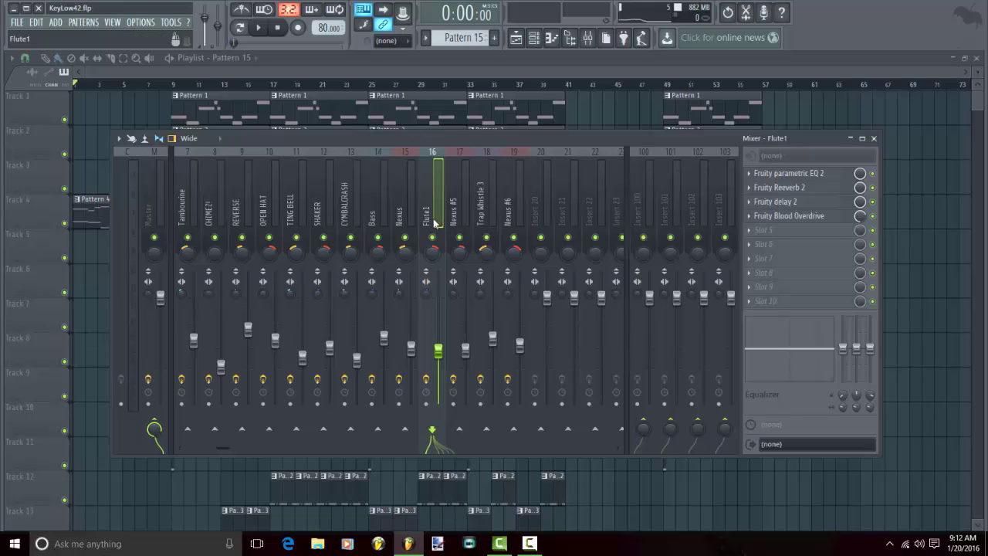
left_click(397, 221)
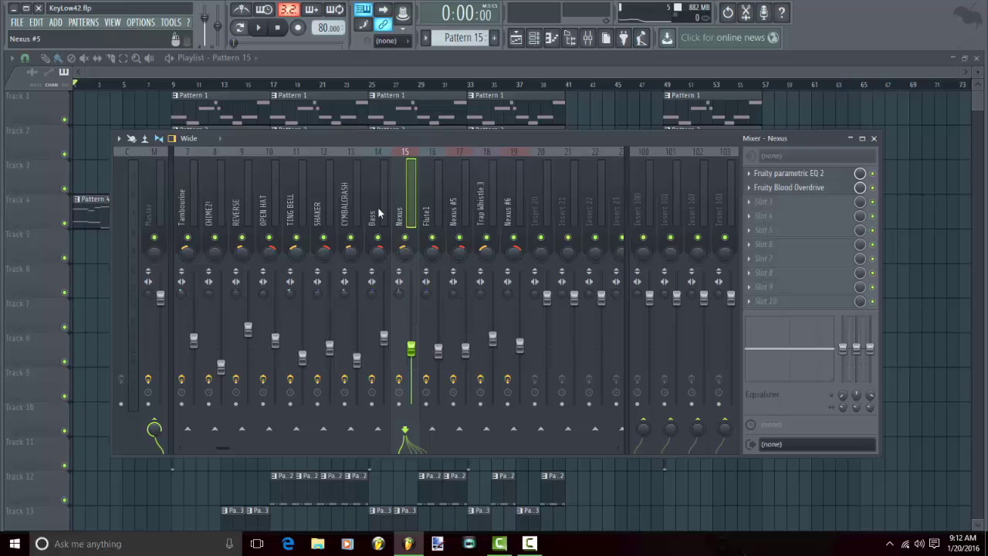
key("F9")
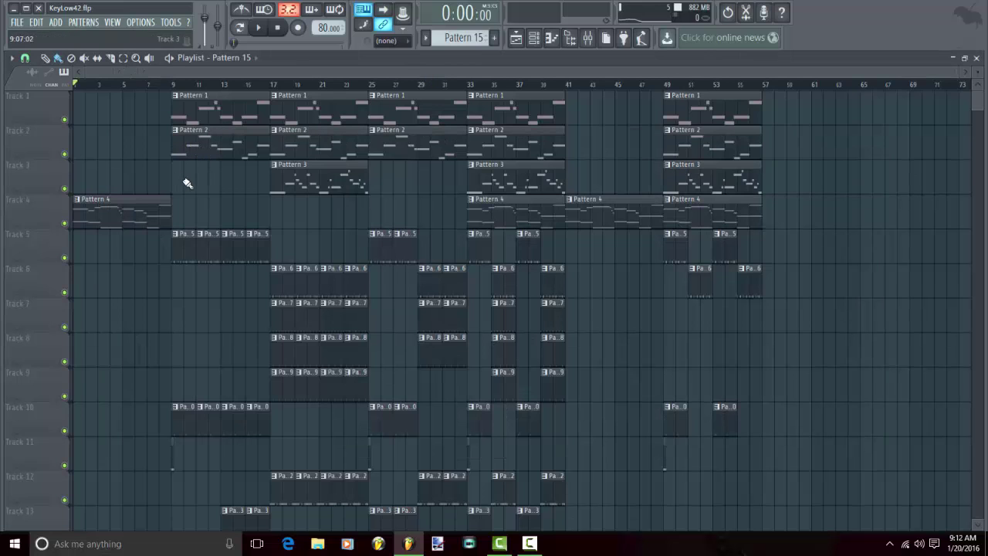
Set the song position to bar 9 and solo Track 2, which holds the Pattern 2 clips.
scroll(188, 183, "down", 1)
scroll(192, 172, "up", 1)
left_click(164, 83)
left_click(175, 85)
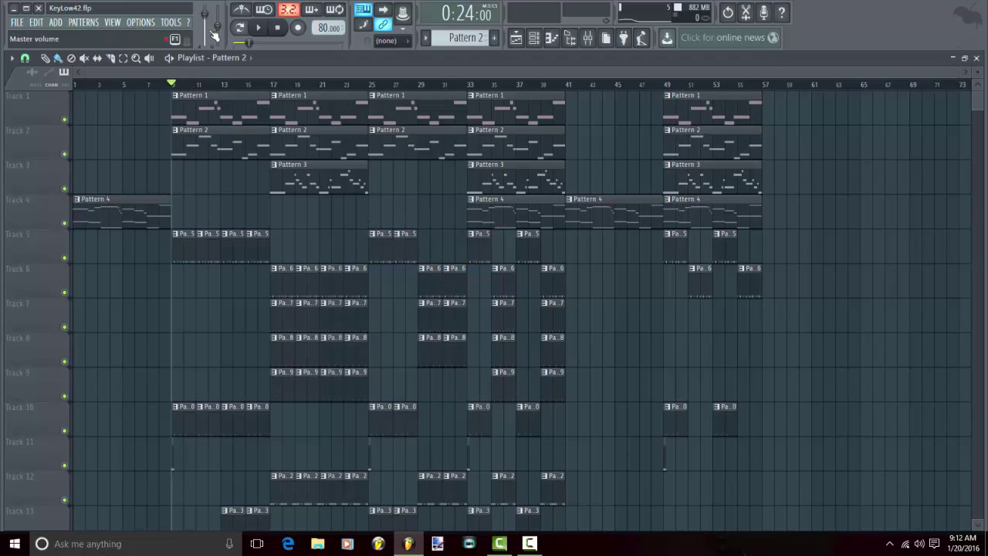
right_click(206, 17)
key("Escape")
right_click(65, 155)
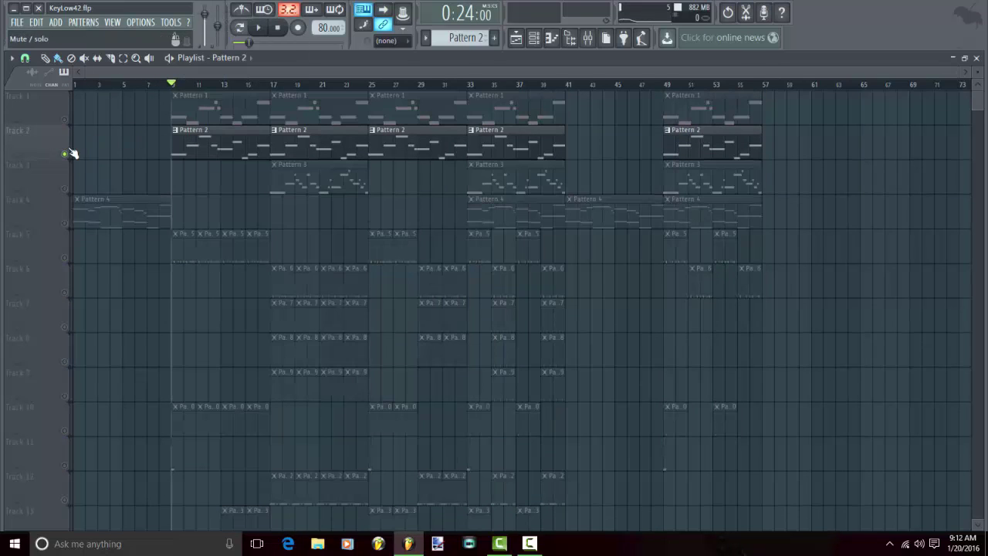
Play the soloed Flute1 part from bar 9 with its mixer effects bypassed and with them enabled to compare the sound.
left_click(589, 39)
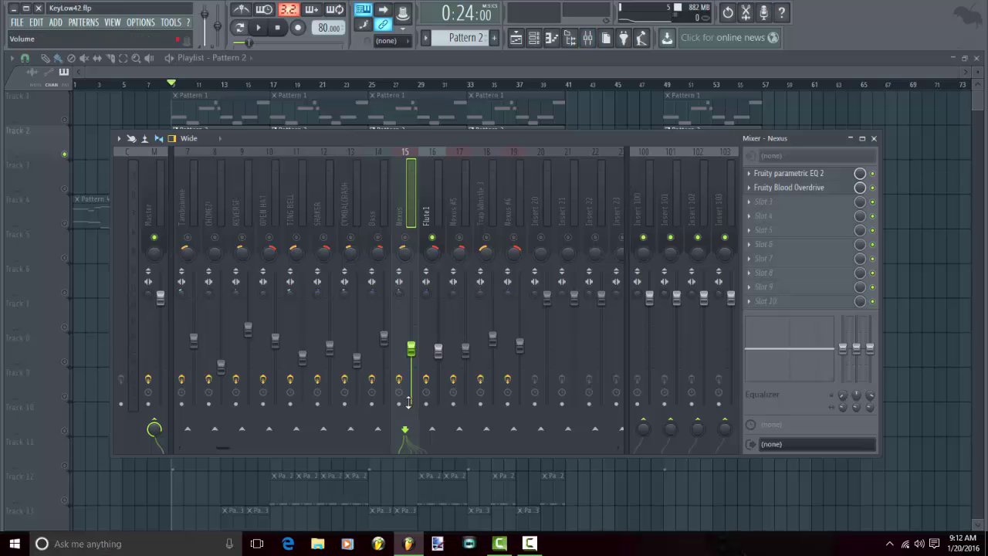
left_click(432, 218)
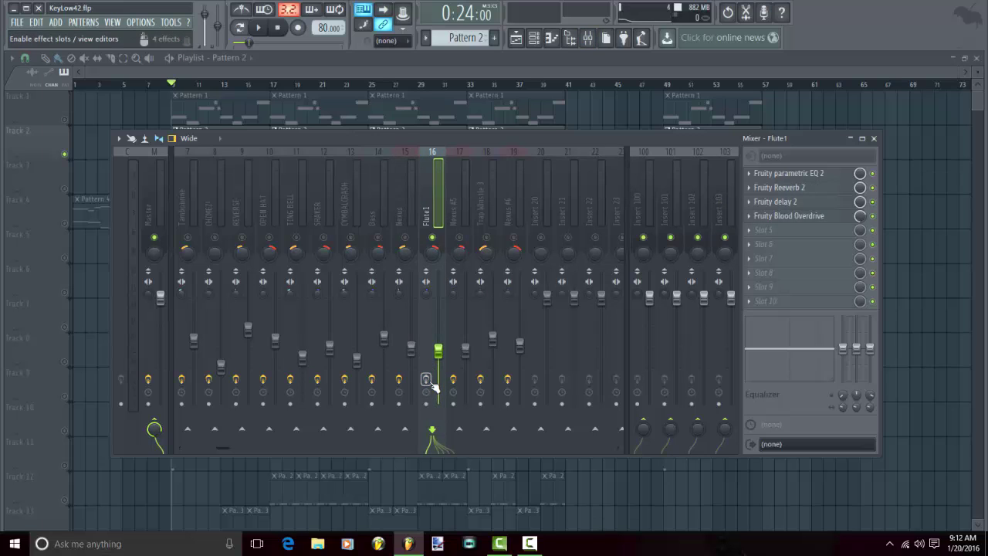
key("space")
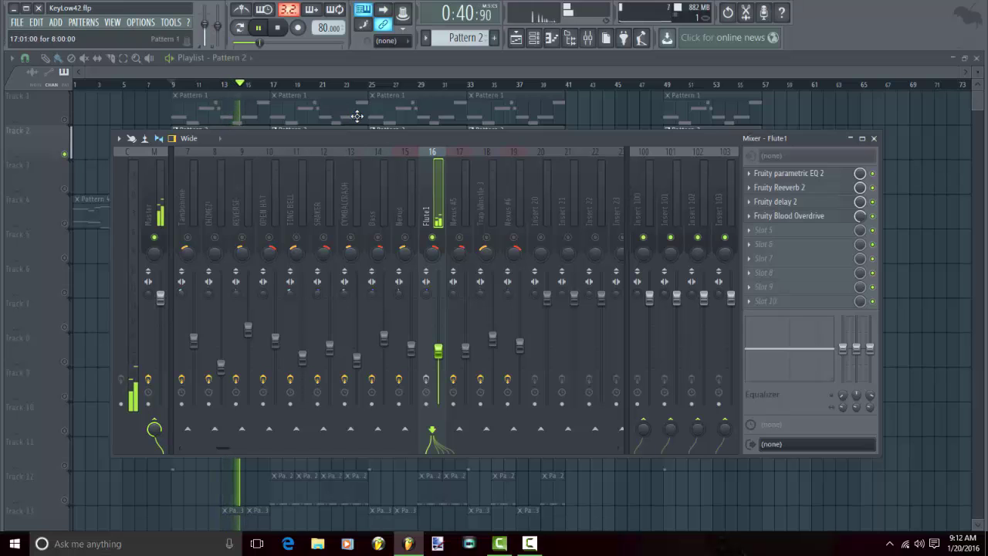
key("space")
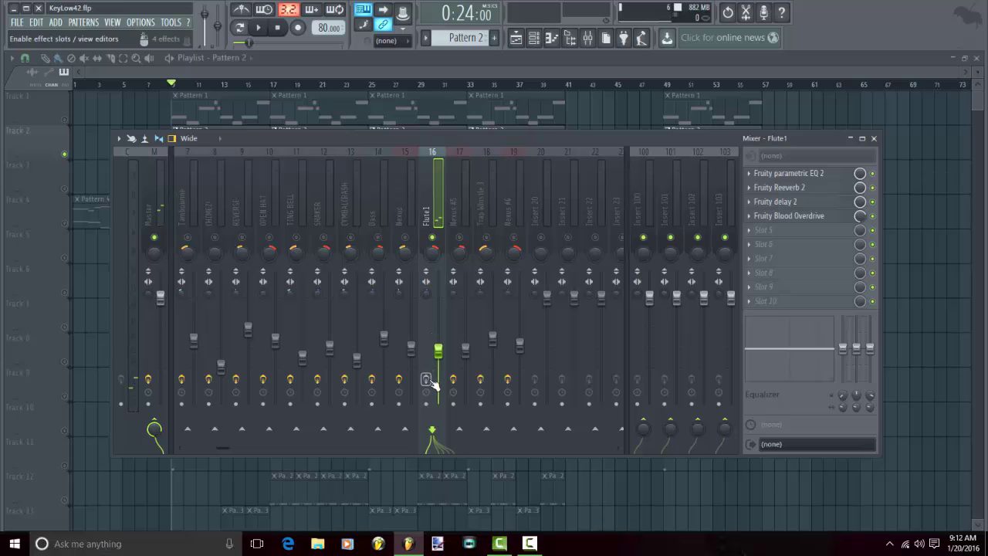
key("space")
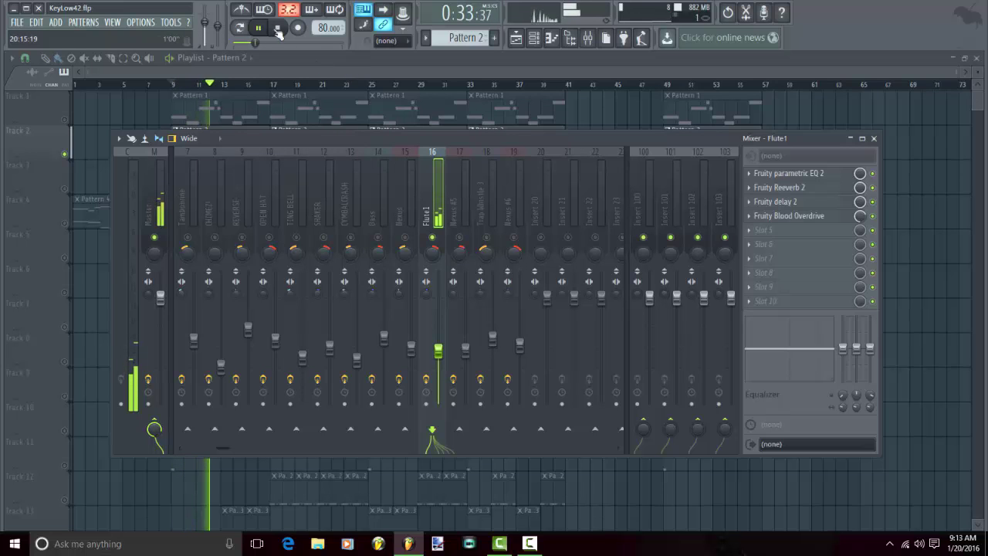
key("space")
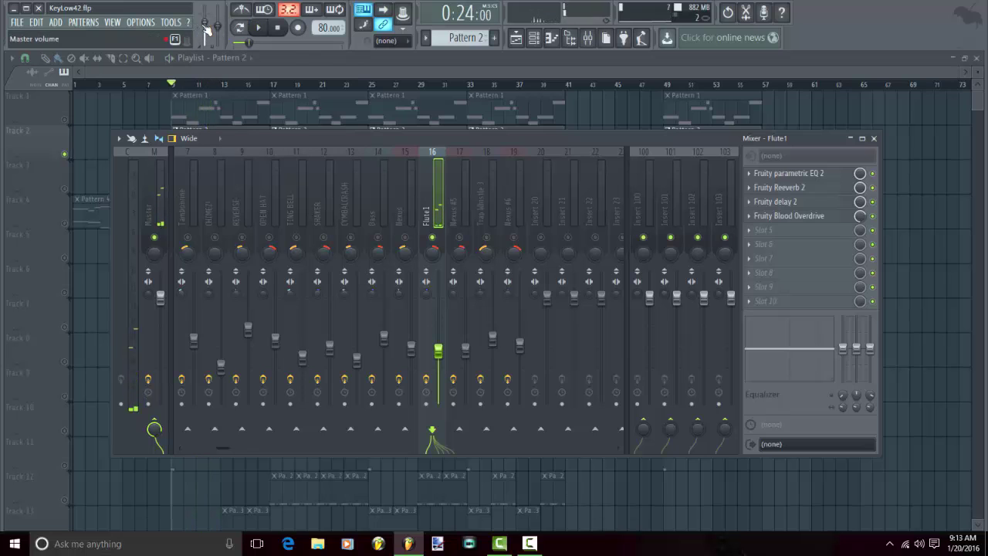
right_click(205, 26)
left_click(209, 36)
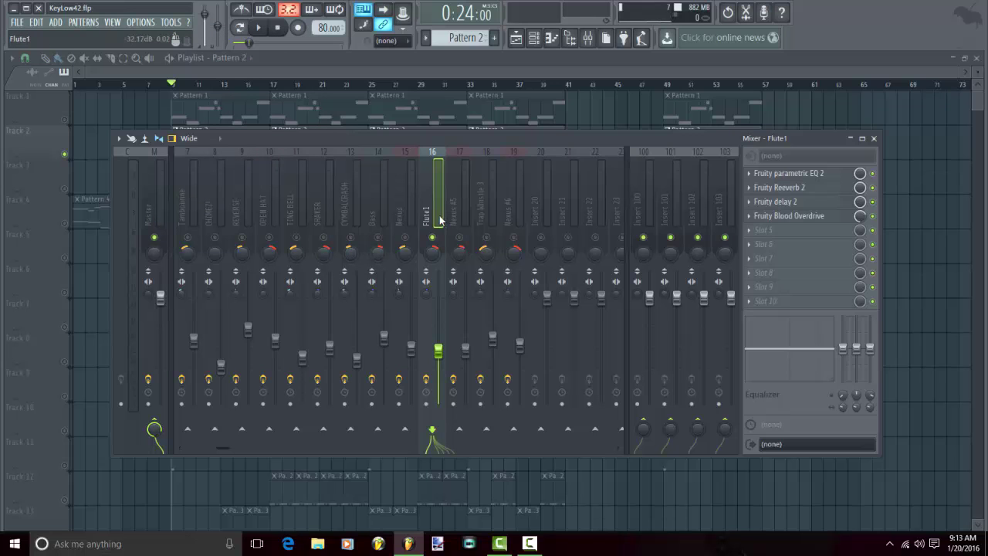
Take Flute1 out of solo in the mixer so that all mixer tracks are active.
scroll(440, 221, "left", 3)
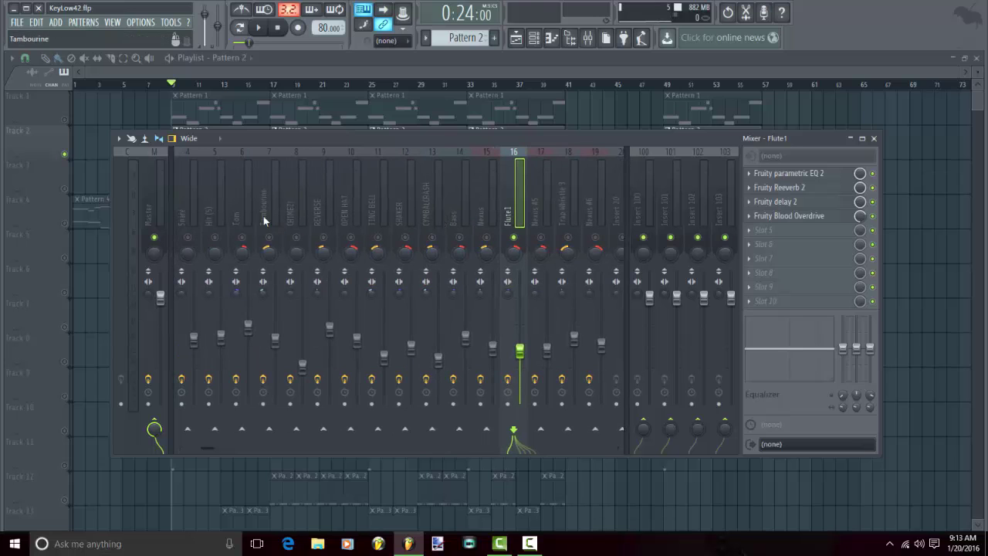
scroll(259, 214, "left", 3)
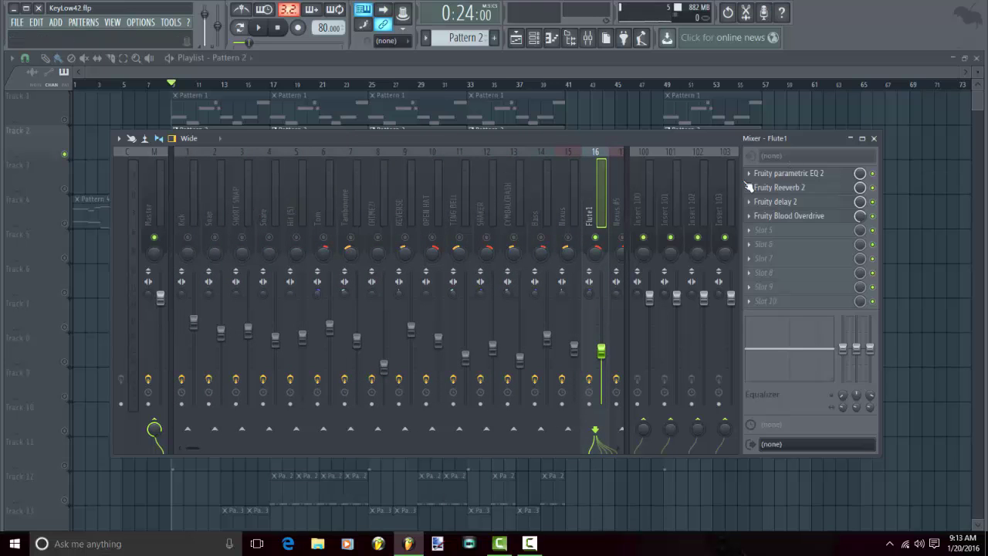
left_click(270, 238, "ctrl")
left_click(269, 238, "ctrl")
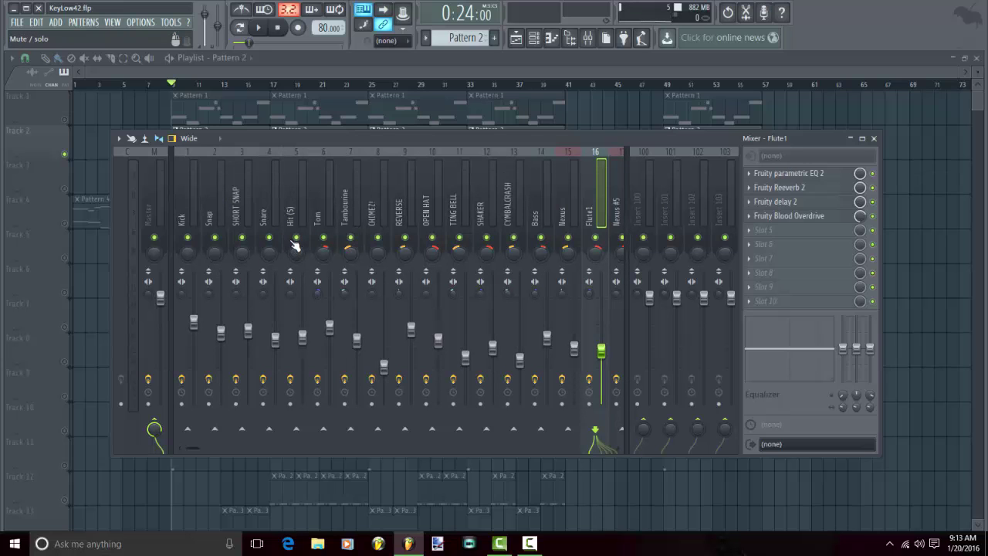
Go through the SHORT SNAP, Snap and Kick mixer tracks and inspect the Fruity parametric EQ 2 curve on Kick.
left_click(240, 225)
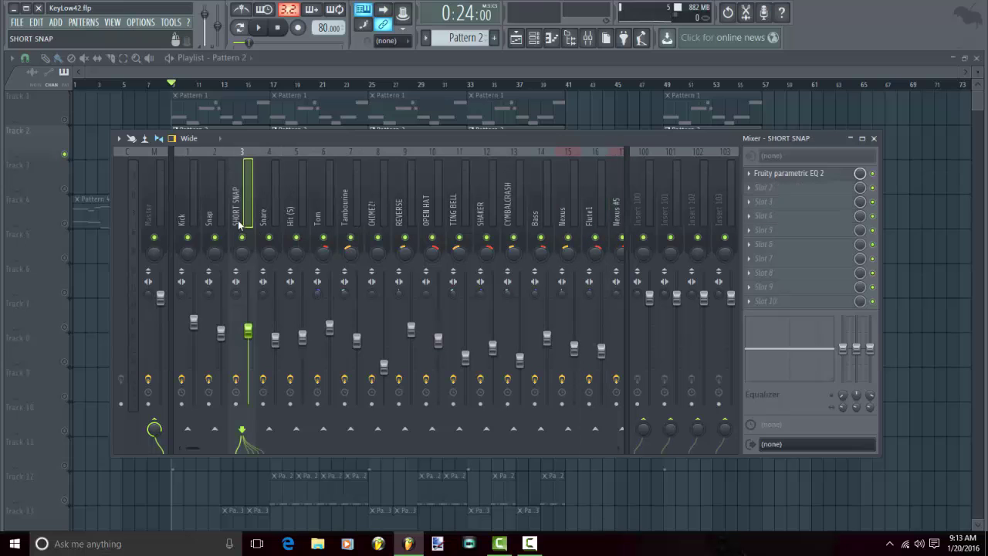
left_click(203, 216)
left_click(190, 212)
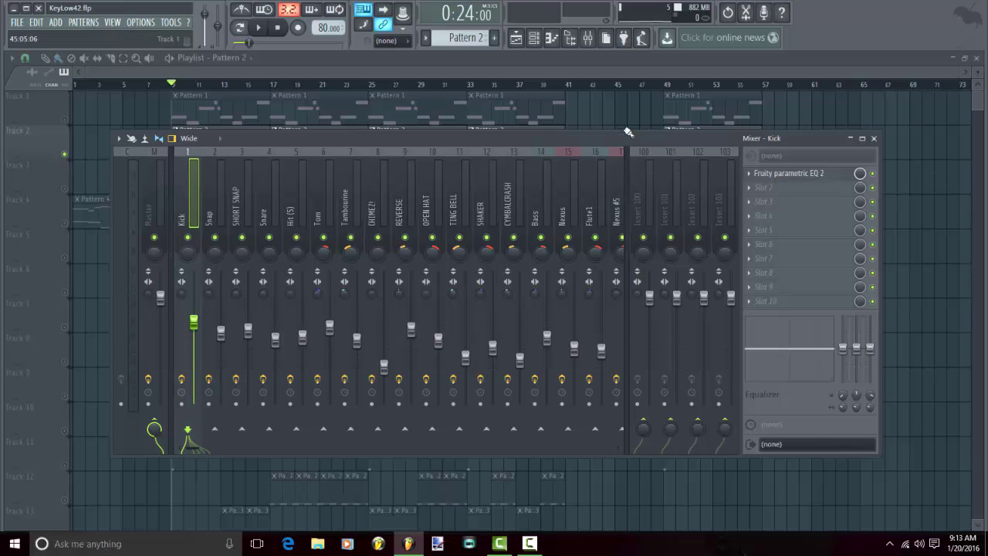
left_click(778, 175)
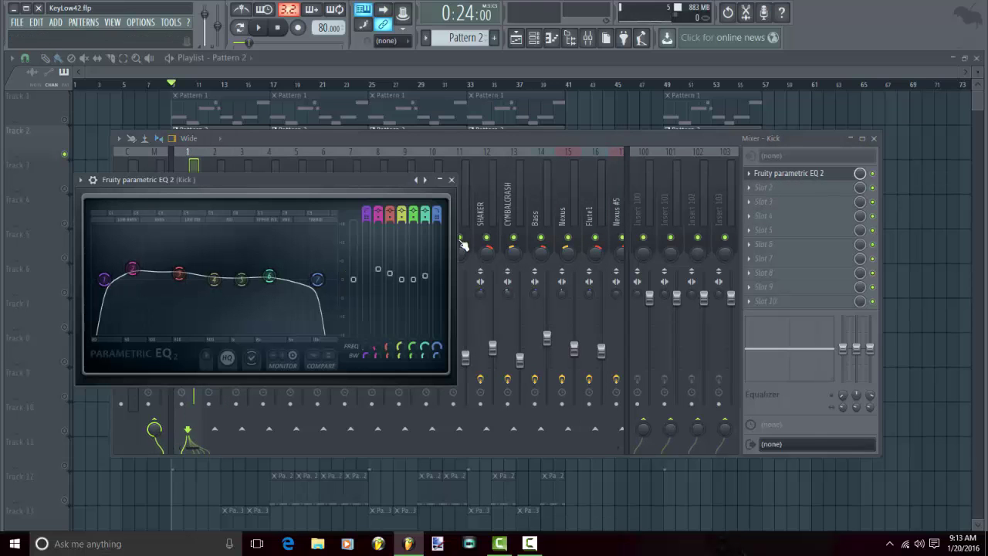
left_click(453, 180)
Inspect the Master track's effect chain and its Fruity parametric EQ 2 curve.
left_click(151, 205)
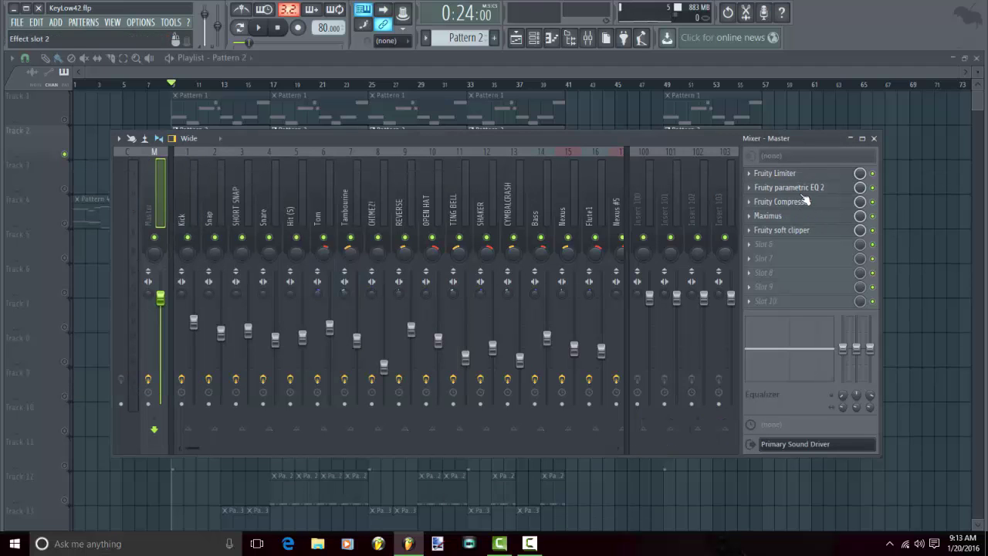
left_click(803, 192)
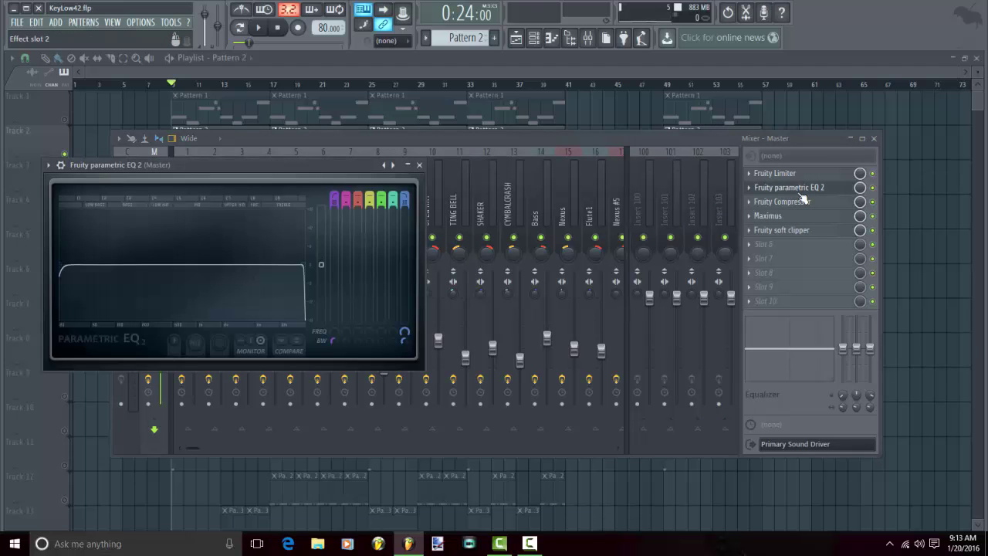
left_click(801, 190)
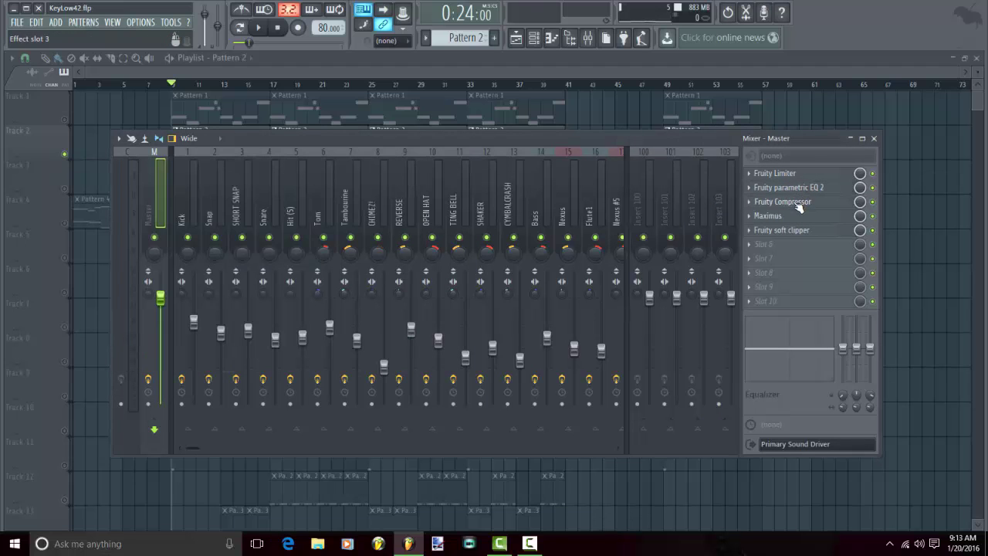
Inspect the Fruity Compressor, Maximus and Fruity soft clipper effects on the Master track.
left_click(800, 202)
left_click(799, 205)
left_click(788, 216)
left_click(790, 217)
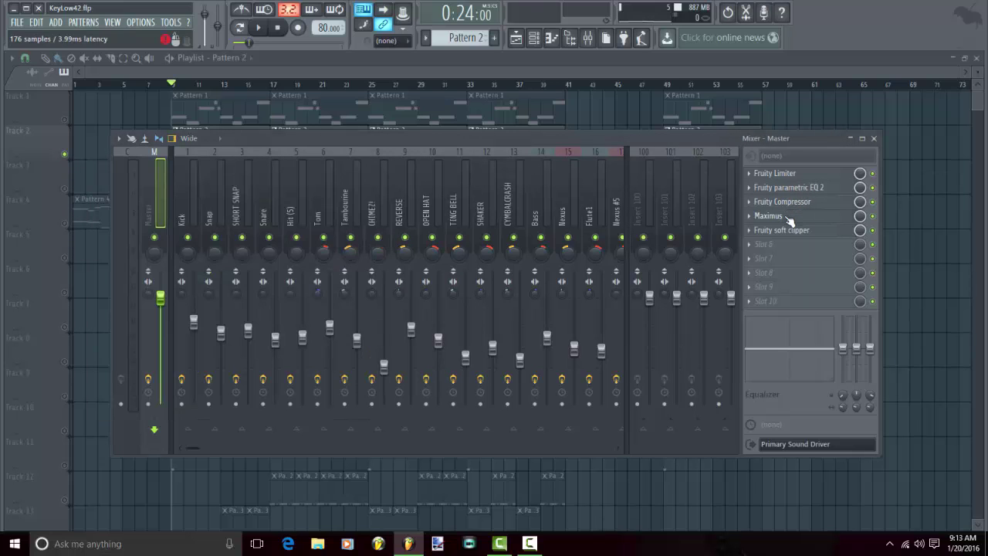
left_click(790, 232)
left_click(790, 232)
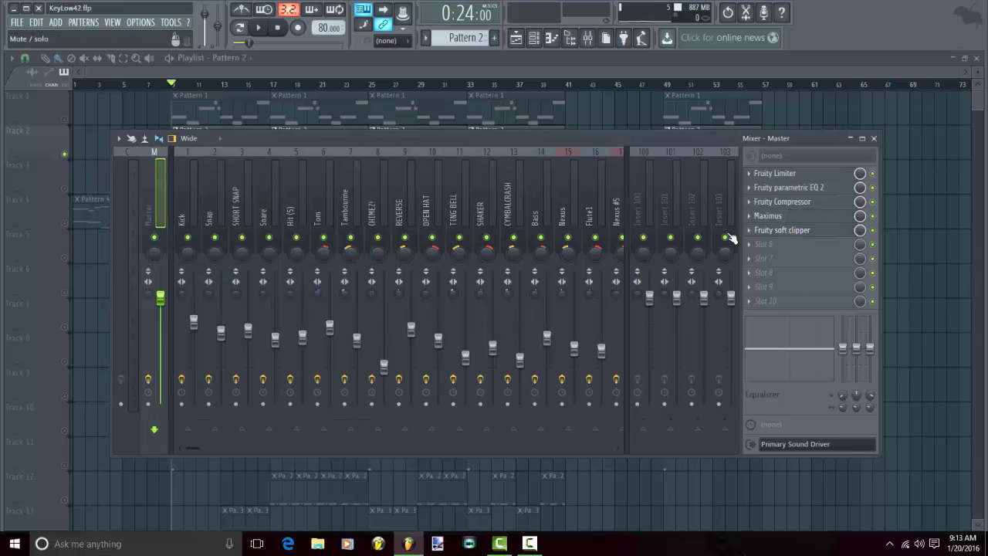
Select the Bass mixer track to view its effect chain, then return to the playlist.
scroll(417, 203, "down", 5)
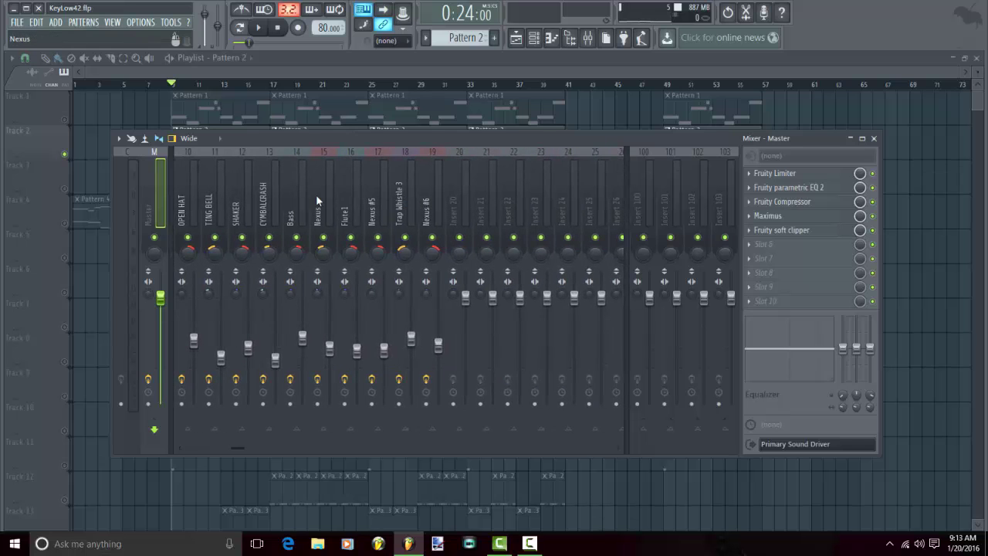
scroll(320, 196, "up", 2)
left_click(373, 213)
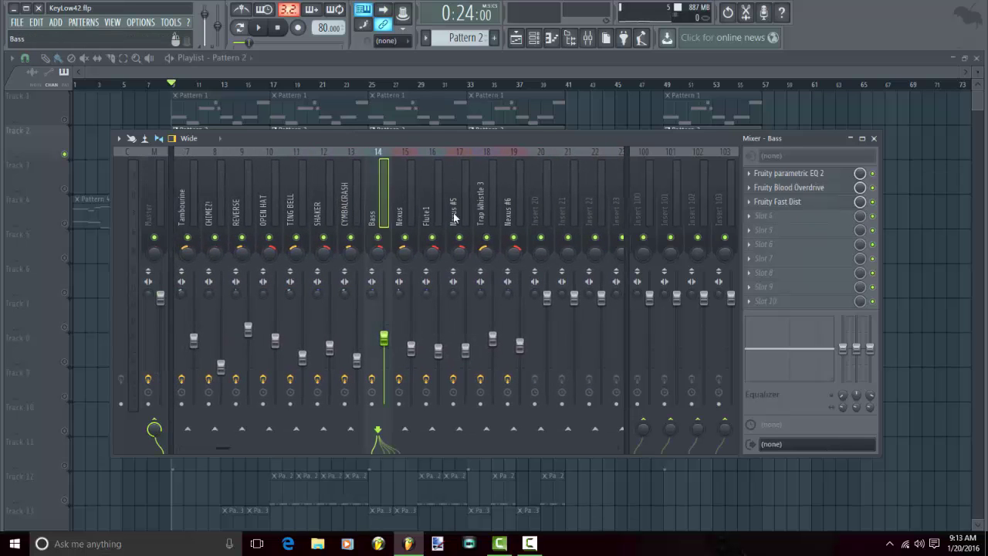
left_click(347, 72)
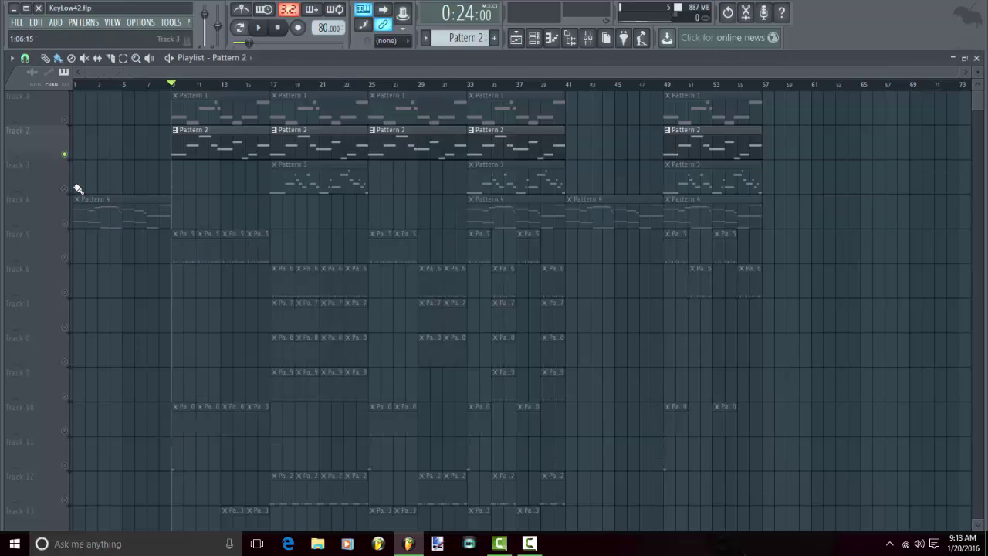
Solo playlist Track 14 with the Pattern 14 clips and set the playback position to bar 17.
scroll(74, 202, "down", 3)
scroll(125, 221, "down", 4)
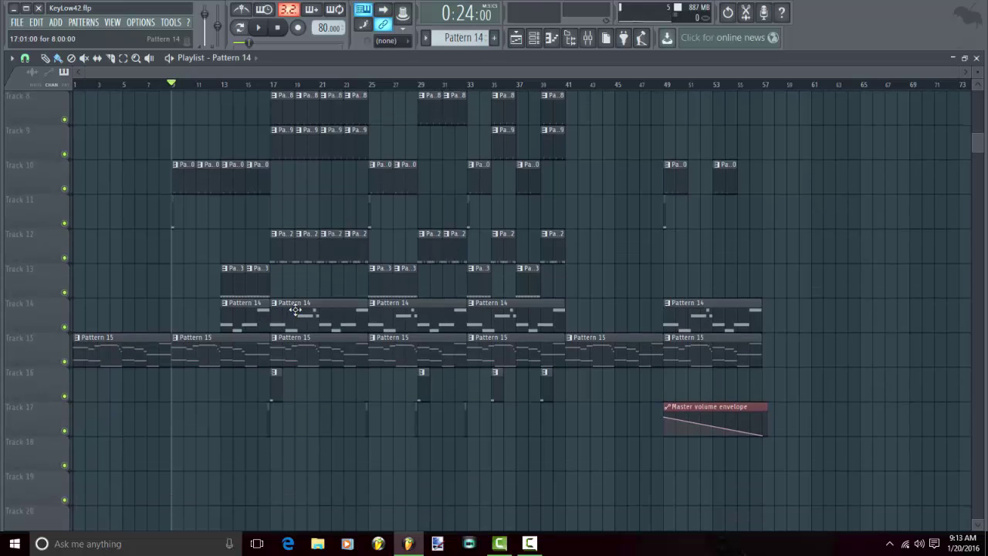
right_click(64, 326)
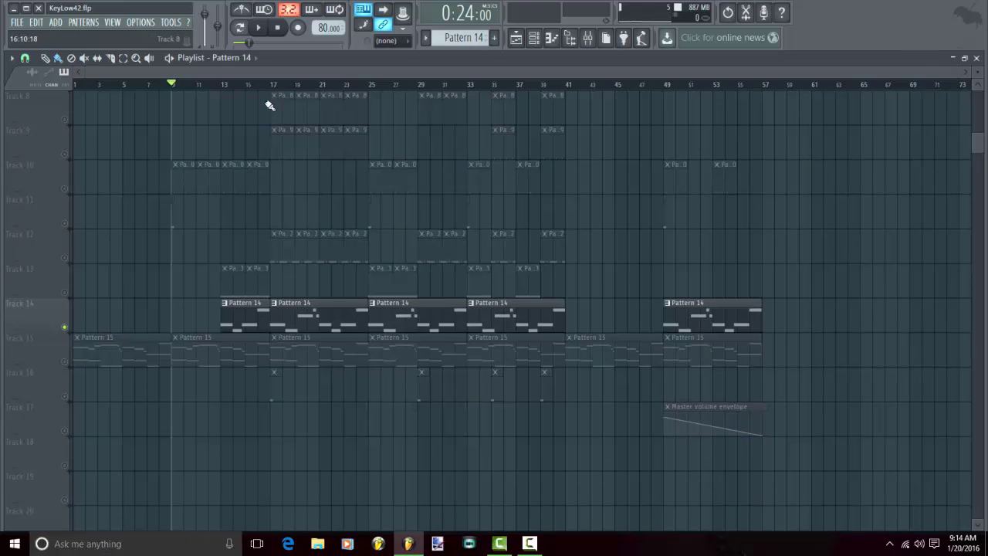
left_click(272, 85)
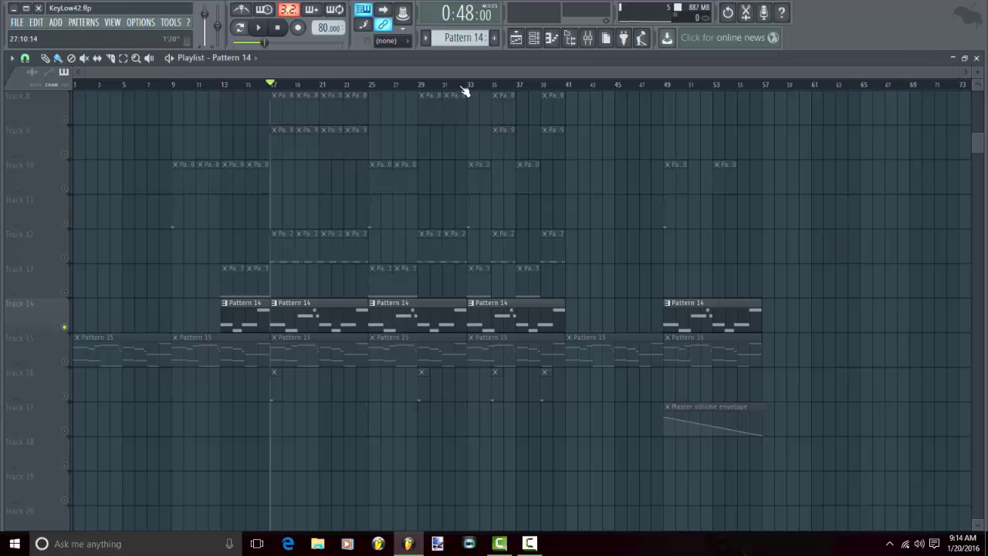
Play the soloed bass part from bar 17 with the Bass track's mixer effects bypassed, adjusting the master volume.
left_click(587, 38)
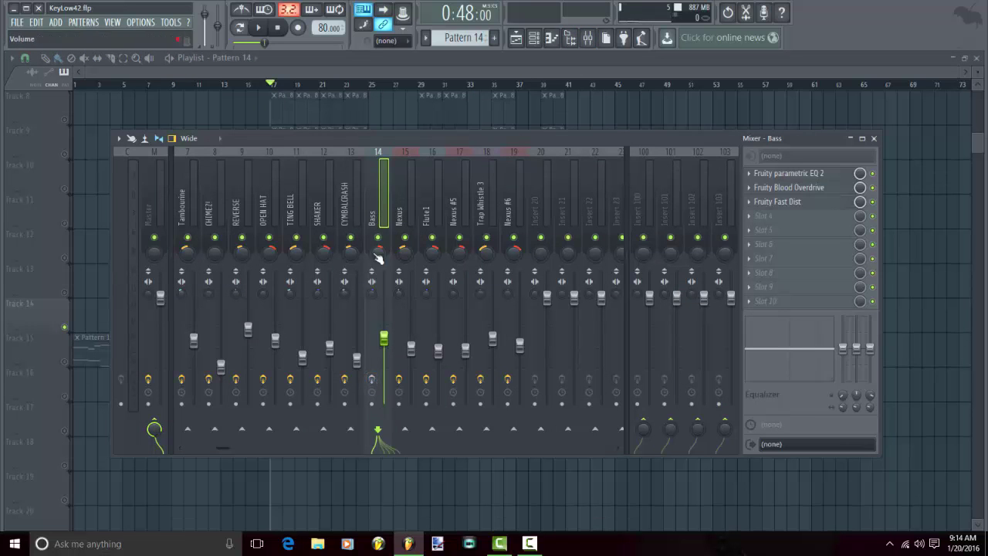
key("space")
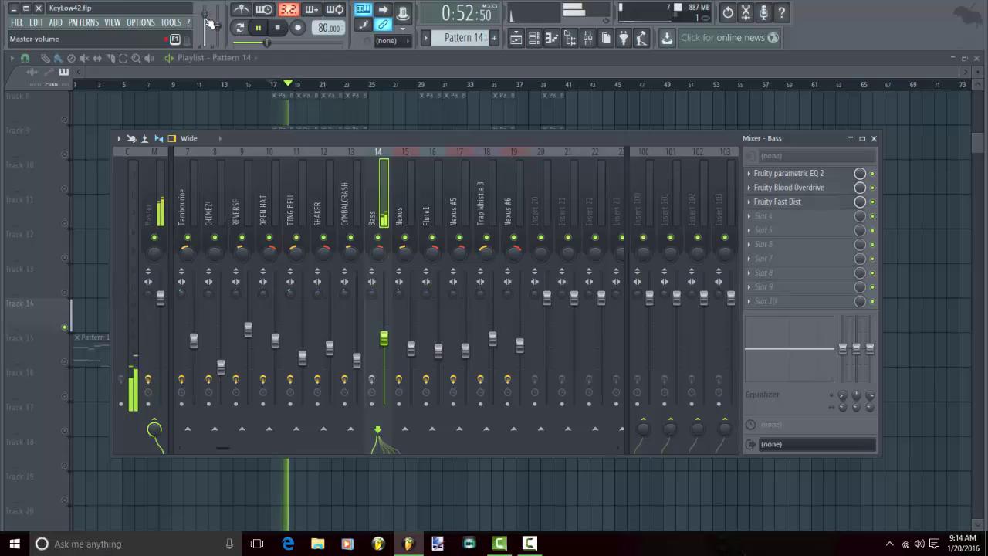
left_click_drag(210, 24, 210, 27)
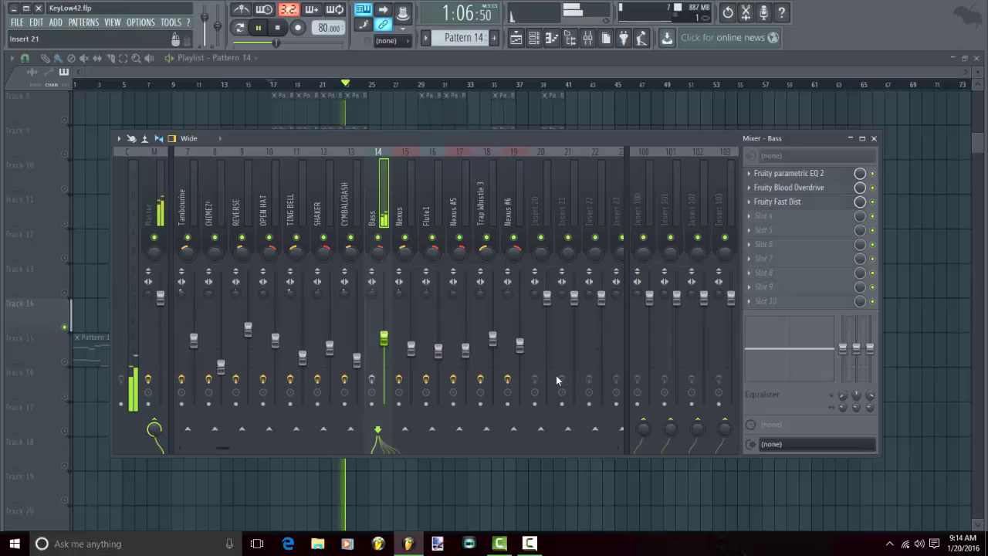
key("space")
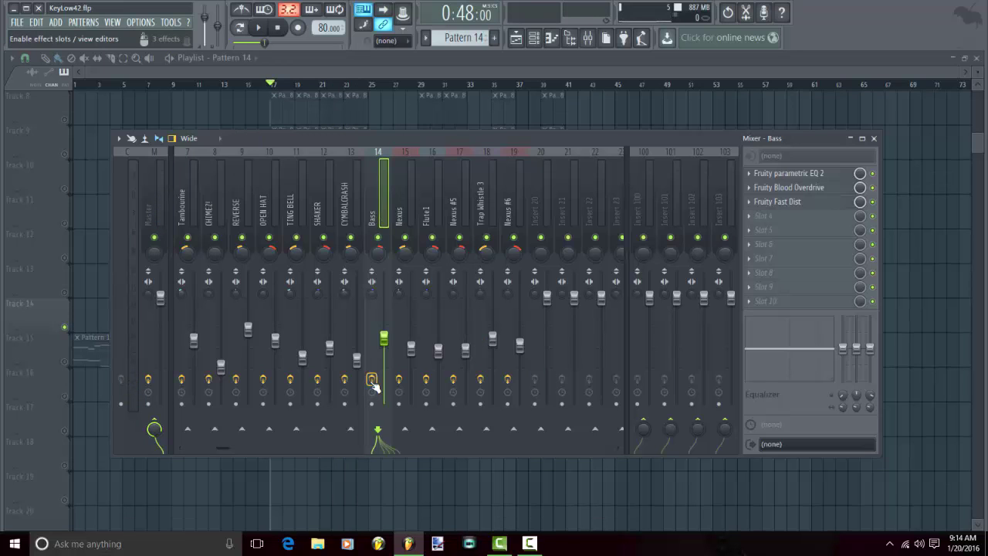
Replay the bass part with its mixer effects enabled, lower the master volume to 63%, and toggle the effects for comparison.
key("space")
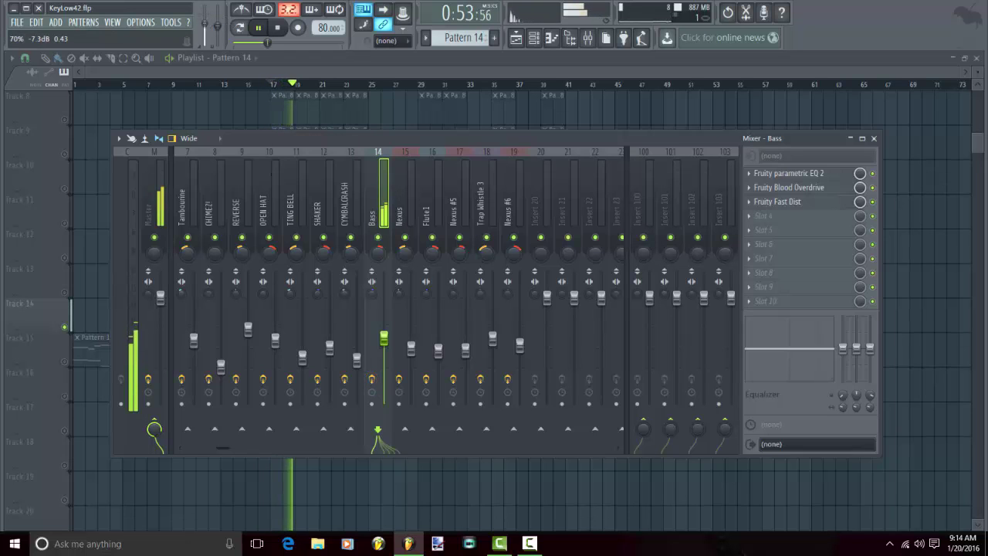
left_click_drag(206, 26, 207, 31)
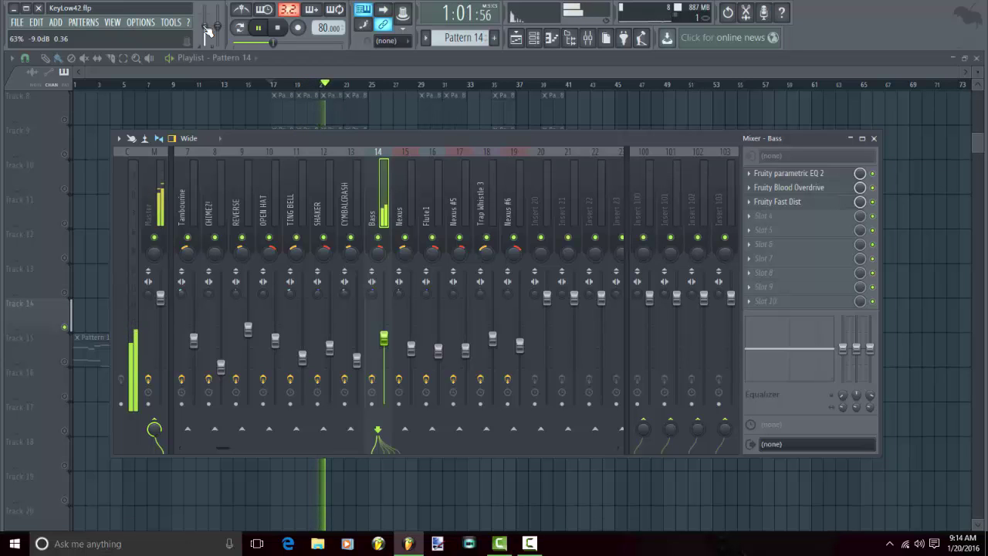
left_click(372, 379)
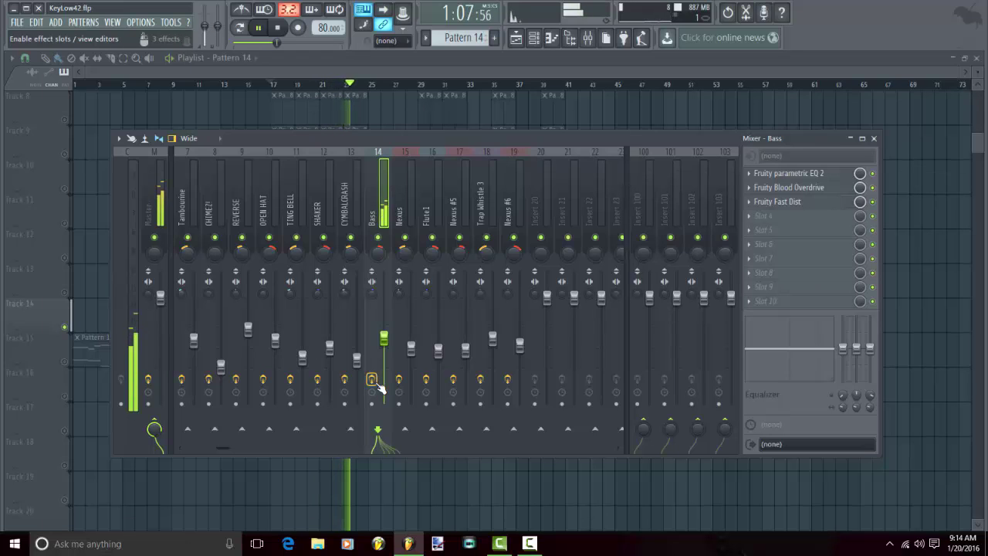
left_click(375, 382)
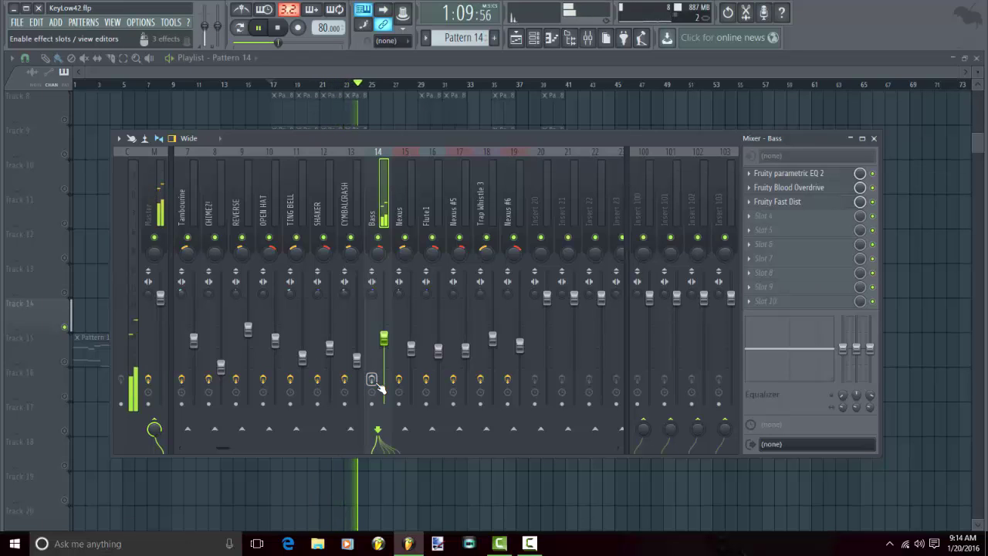
Reset the master volume, compare the bass with its effects off and on, and stop playback with them enabled.
right_click(206, 31)
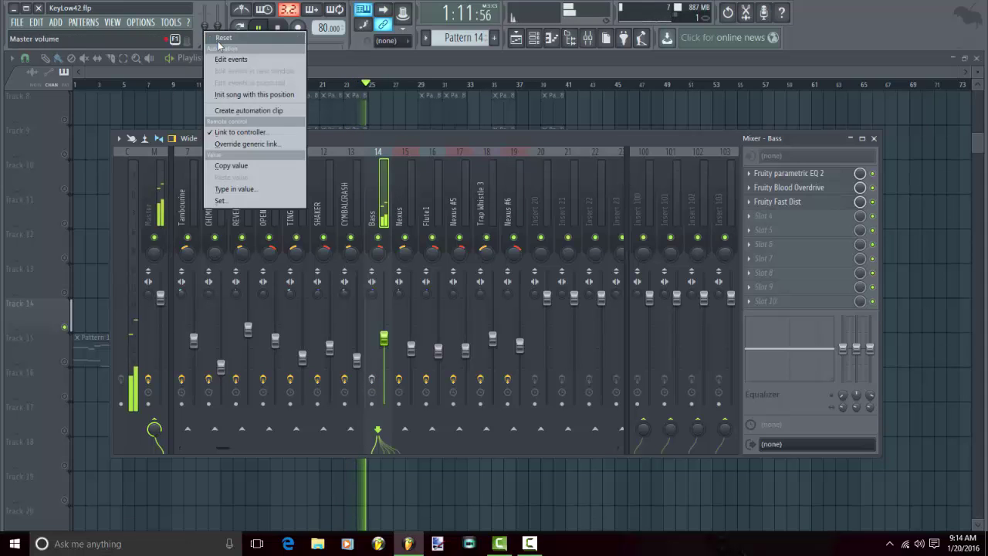
left_click(219, 40)
left_click(372, 380)
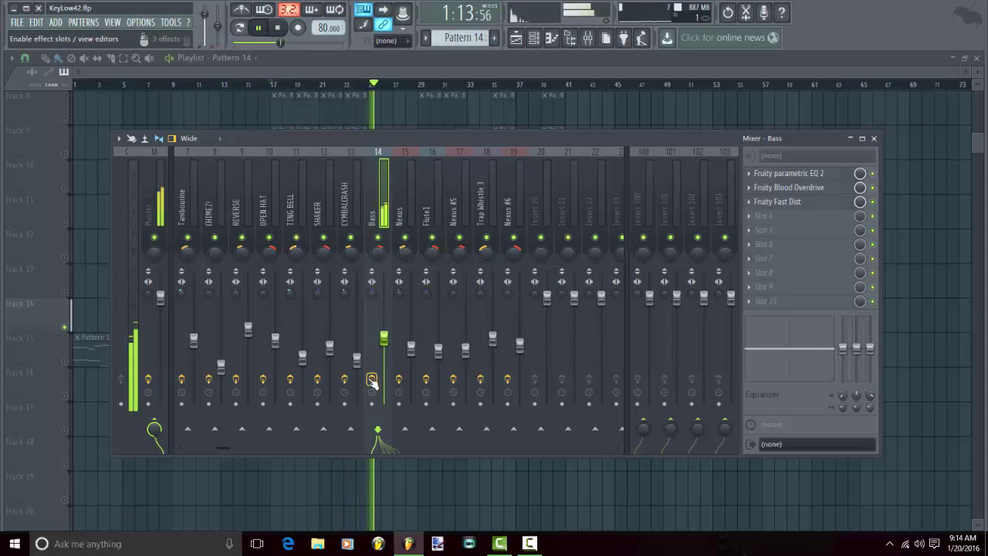
left_click(371, 379)
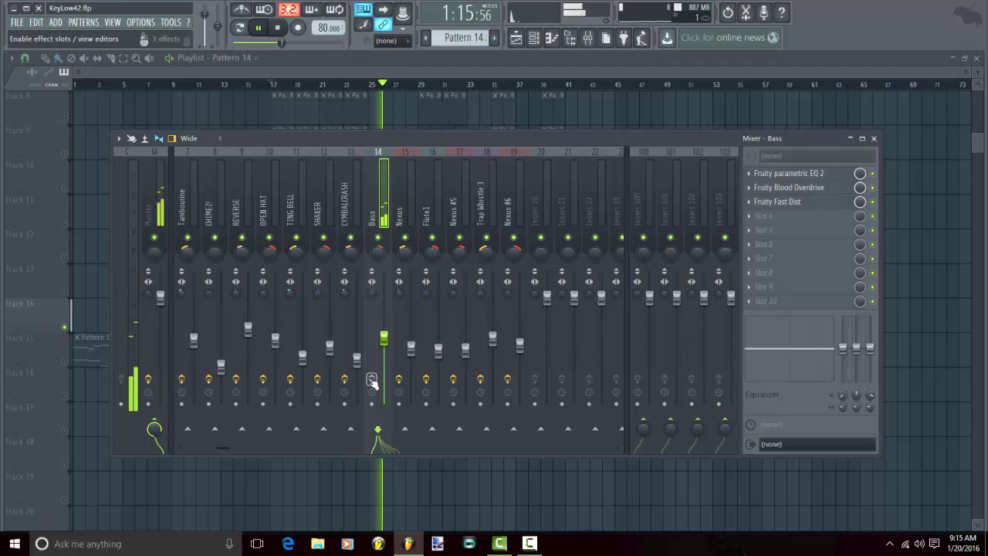
left_click(372, 379)
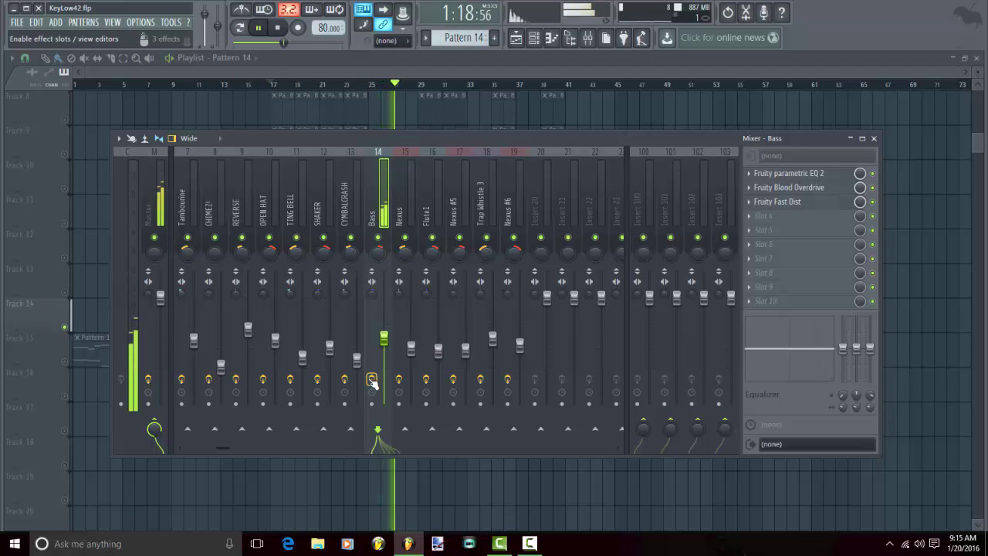
key("space")
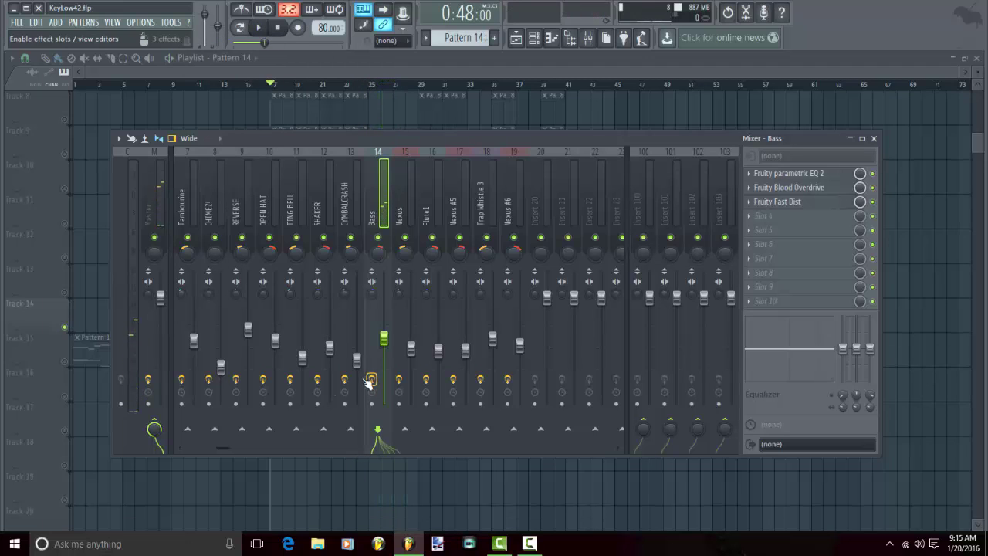
Close the mixer so that the full playlist is uncovered.
scroll(244, 197, "up", 1)
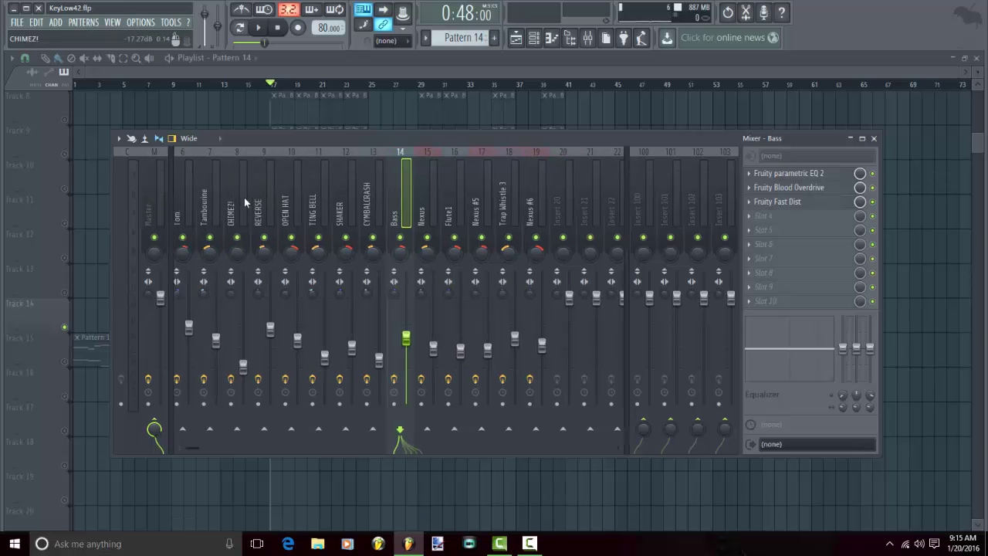
scroll(244, 197, "up", 5)
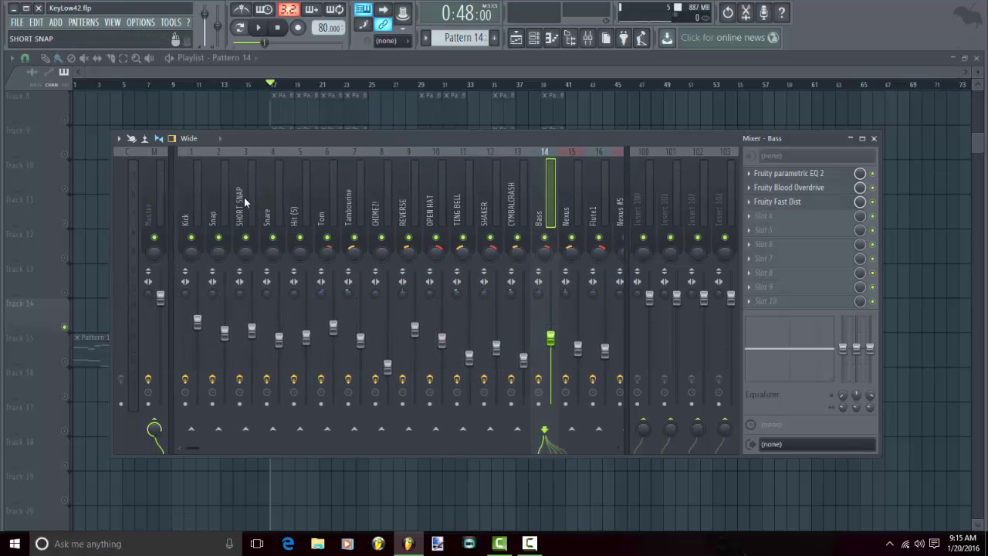
left_click(538, 43)
left_click(534, 40)
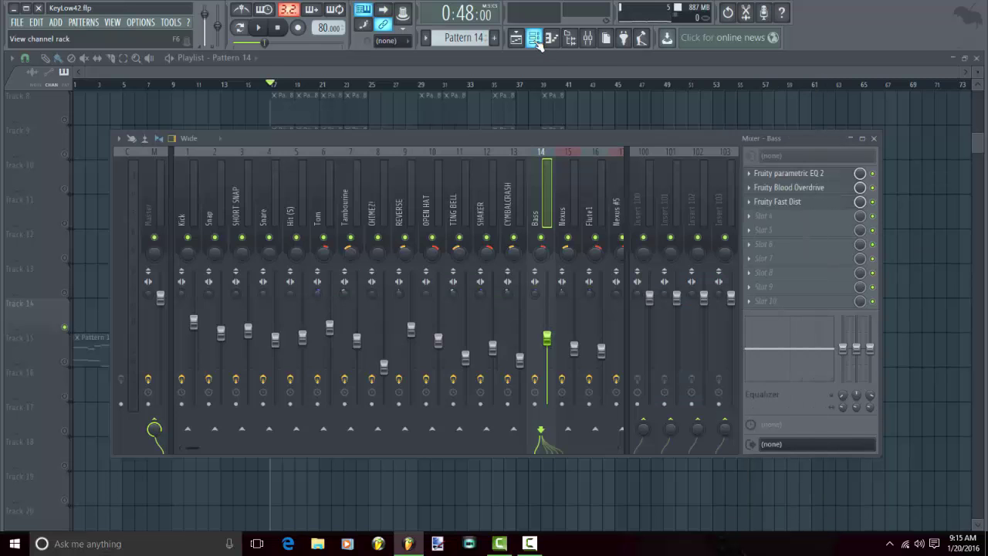
left_click(874, 138)
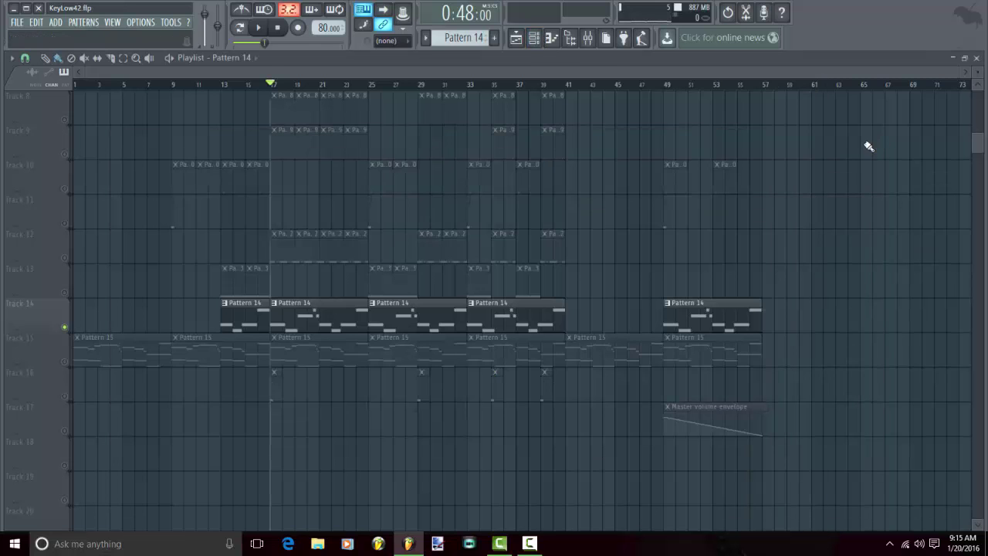
Take Track 14 out of solo so all playlist tracks are active, and return the playback position to the song start.
right_click(65, 121)
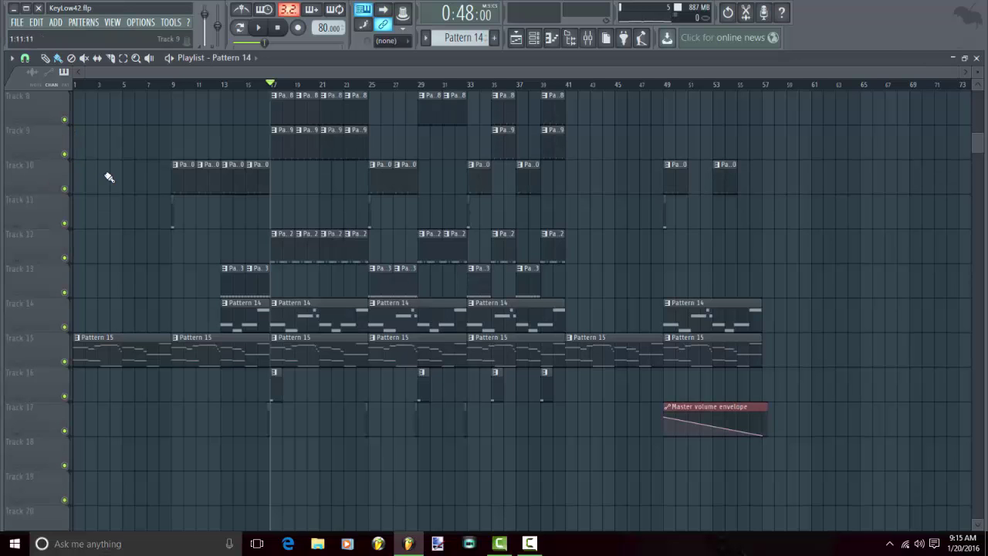
scroll(162, 212, "up", 7)
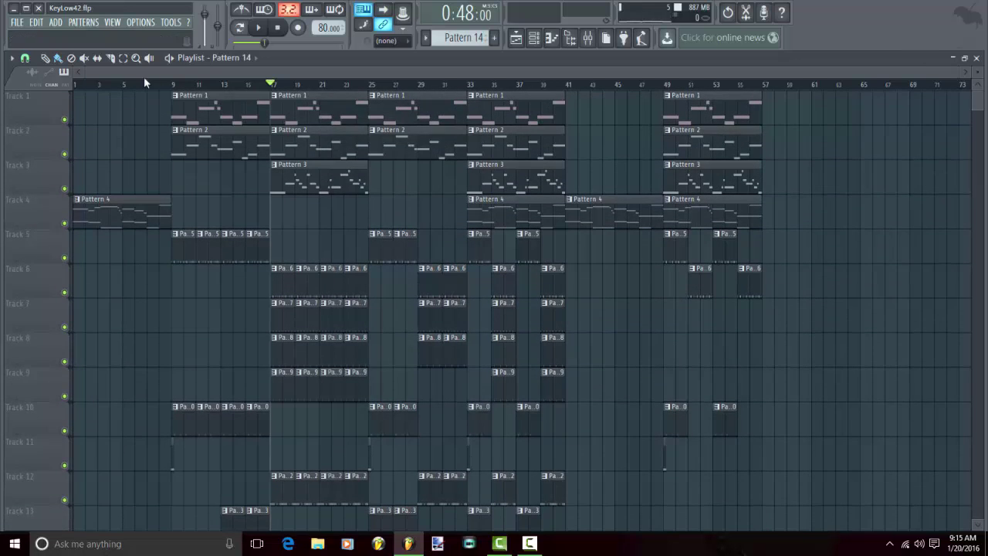
left_click(286, 35)
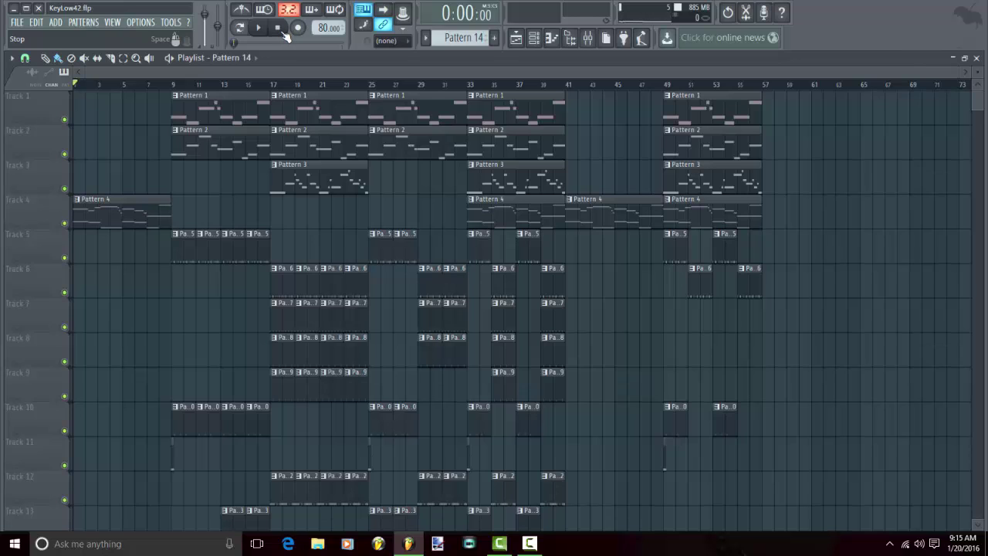
left_click(534, 37)
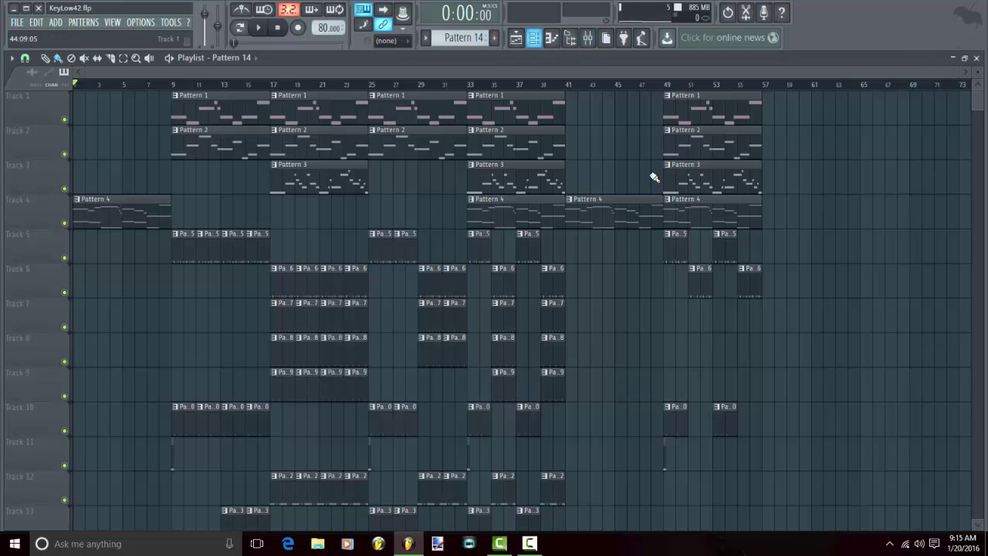
left_click(529, 544)
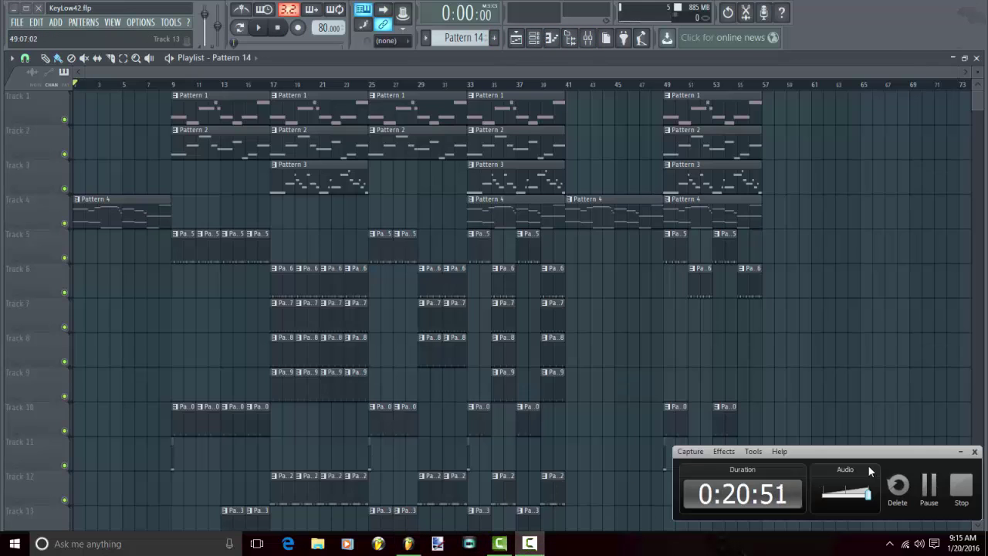